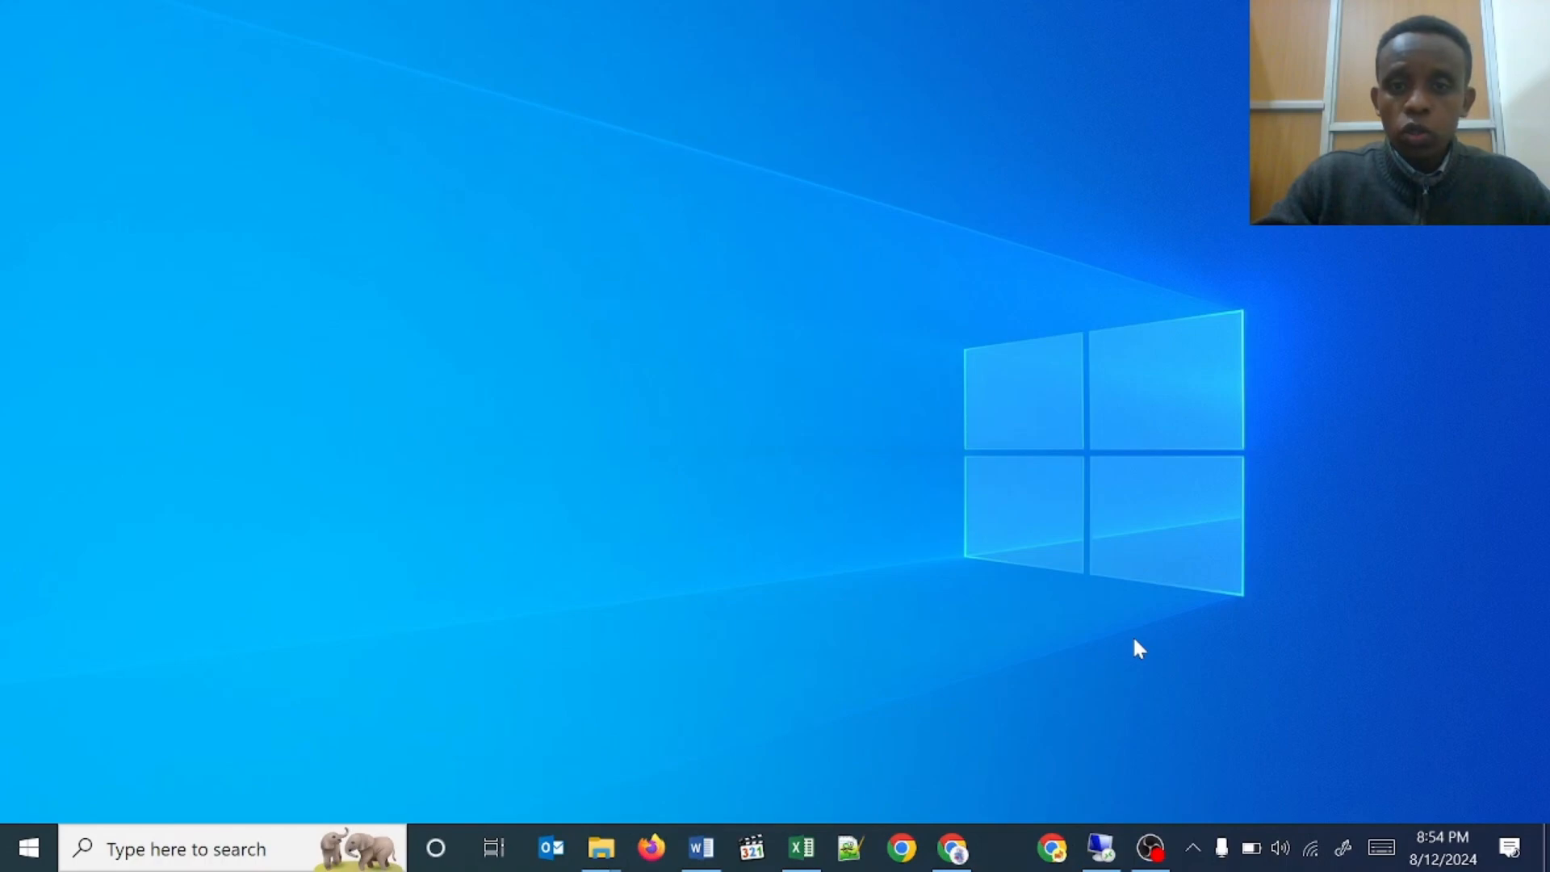
# - Switch to the open Excel workbook and examine the December, January and GROWTH/(DROP) columns and their formulas on Summary (2)
pyautogui.click(802, 848)
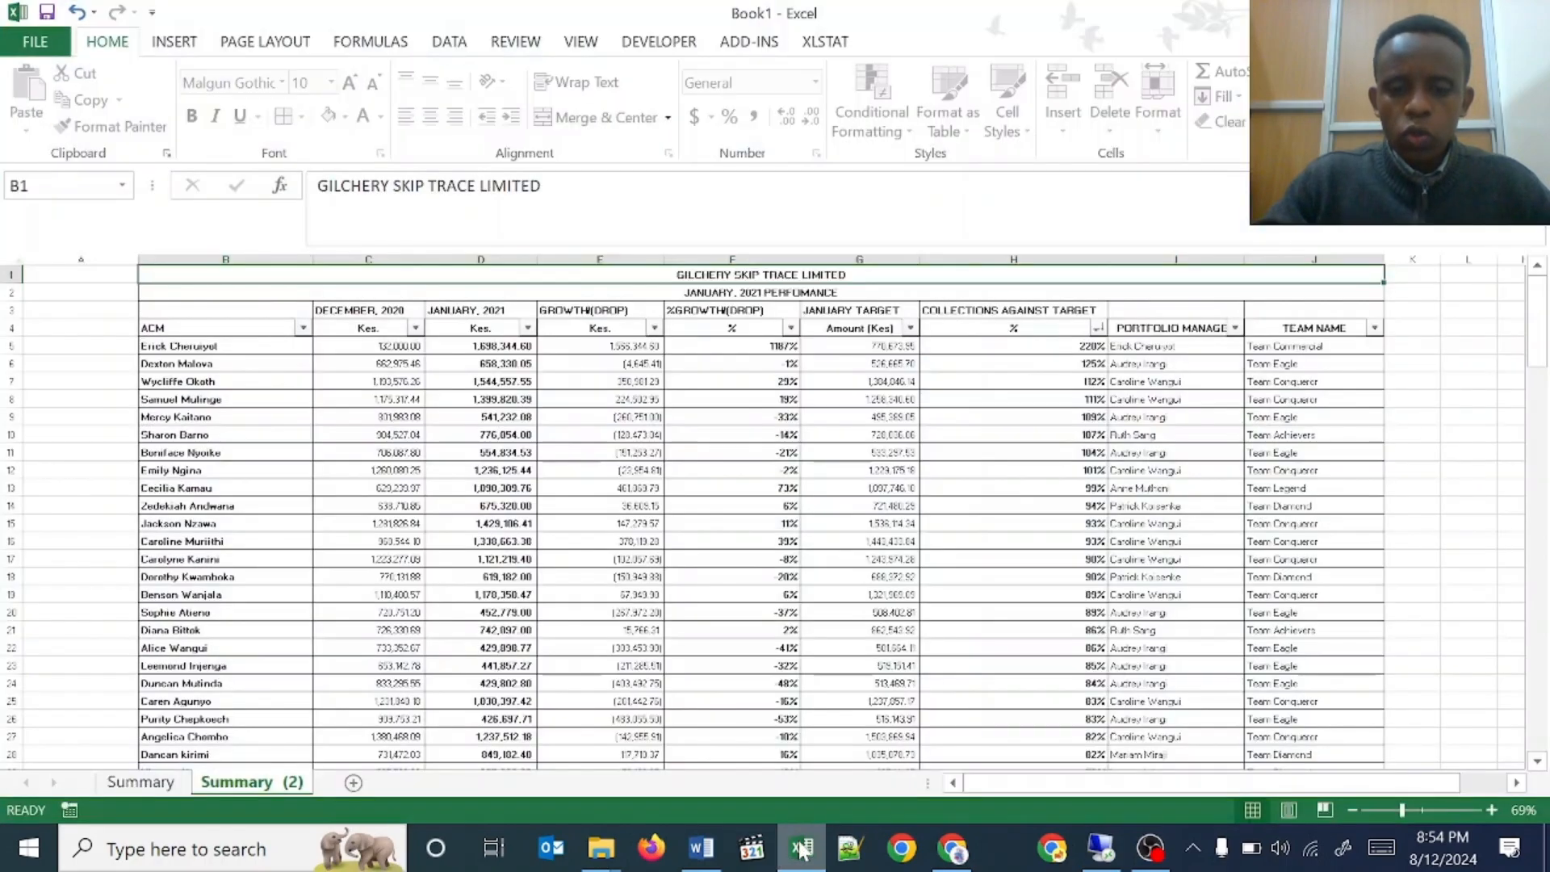
pyautogui.moveTo(400, 400); pyautogui.dragTo(1341, 598)
pyautogui.click(232, 259)
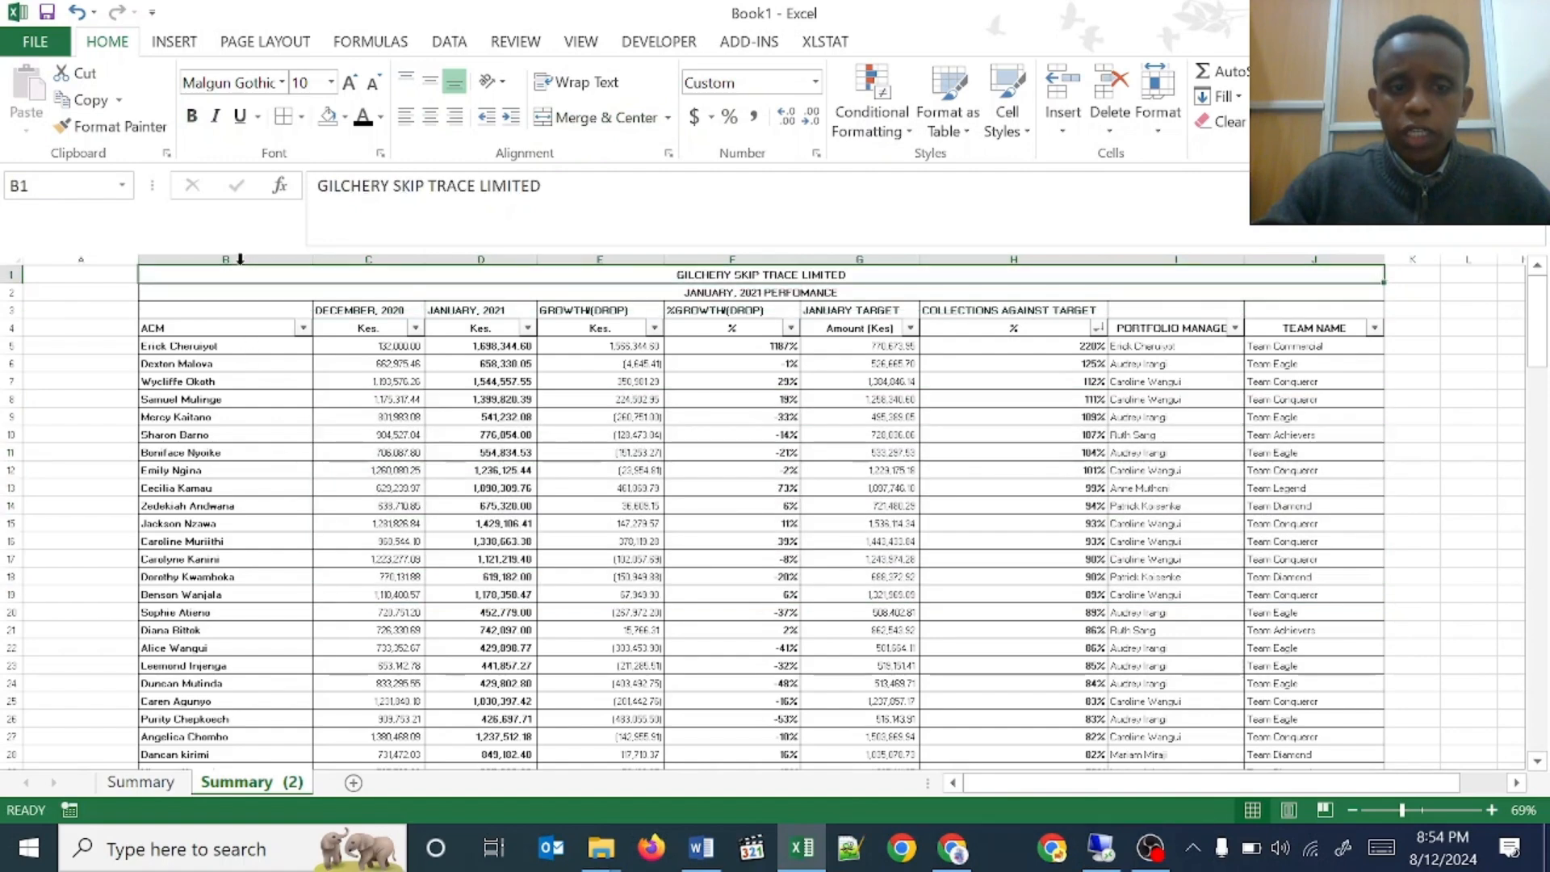
pyautogui.click(359, 256)
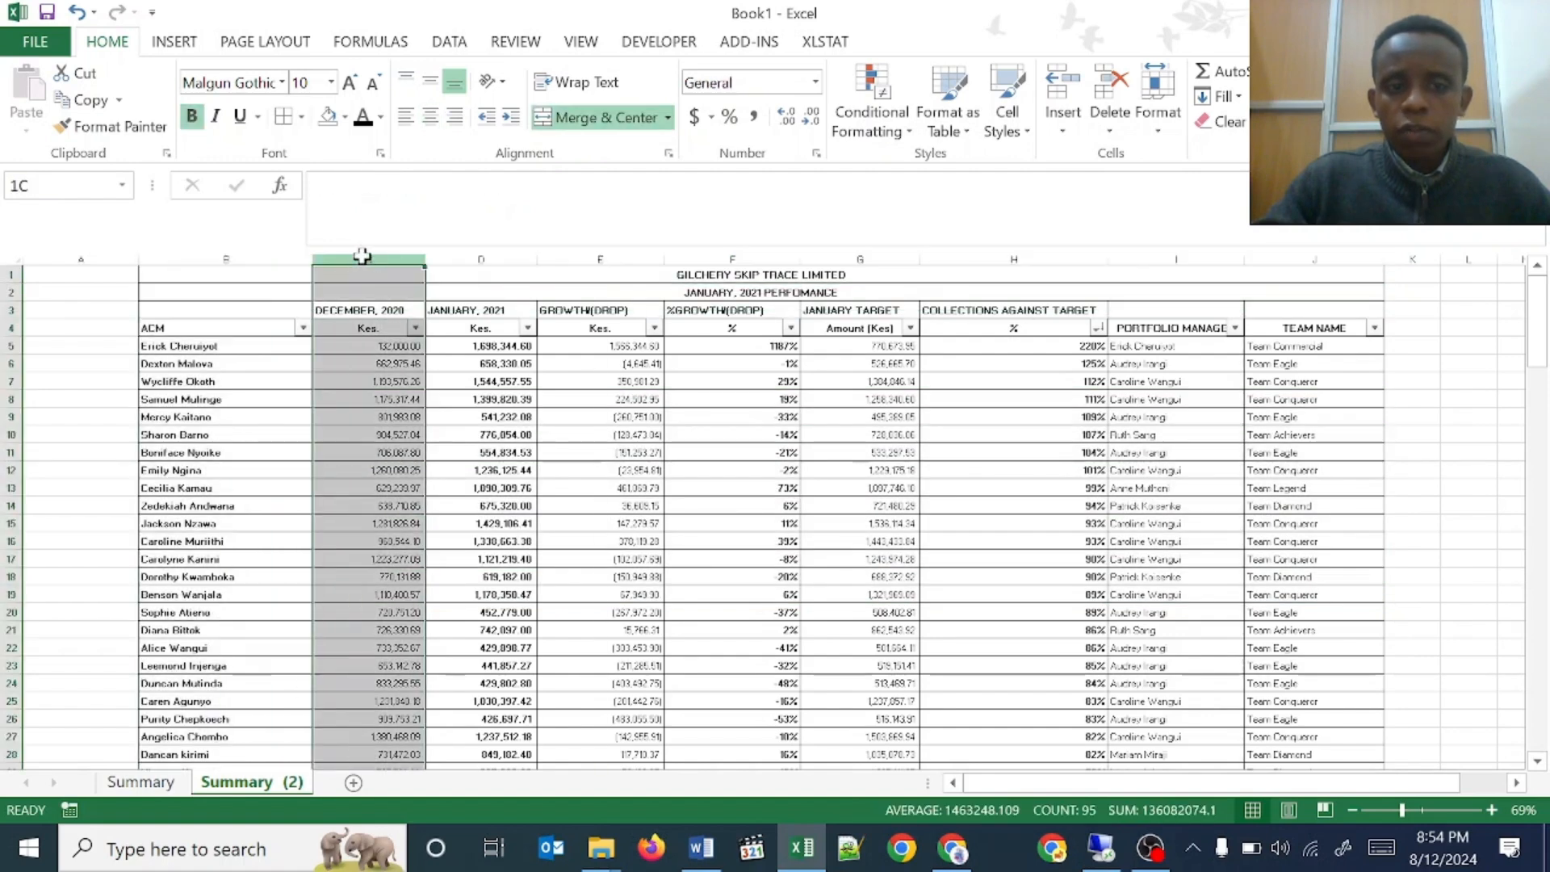
pyautogui.click(482, 257)
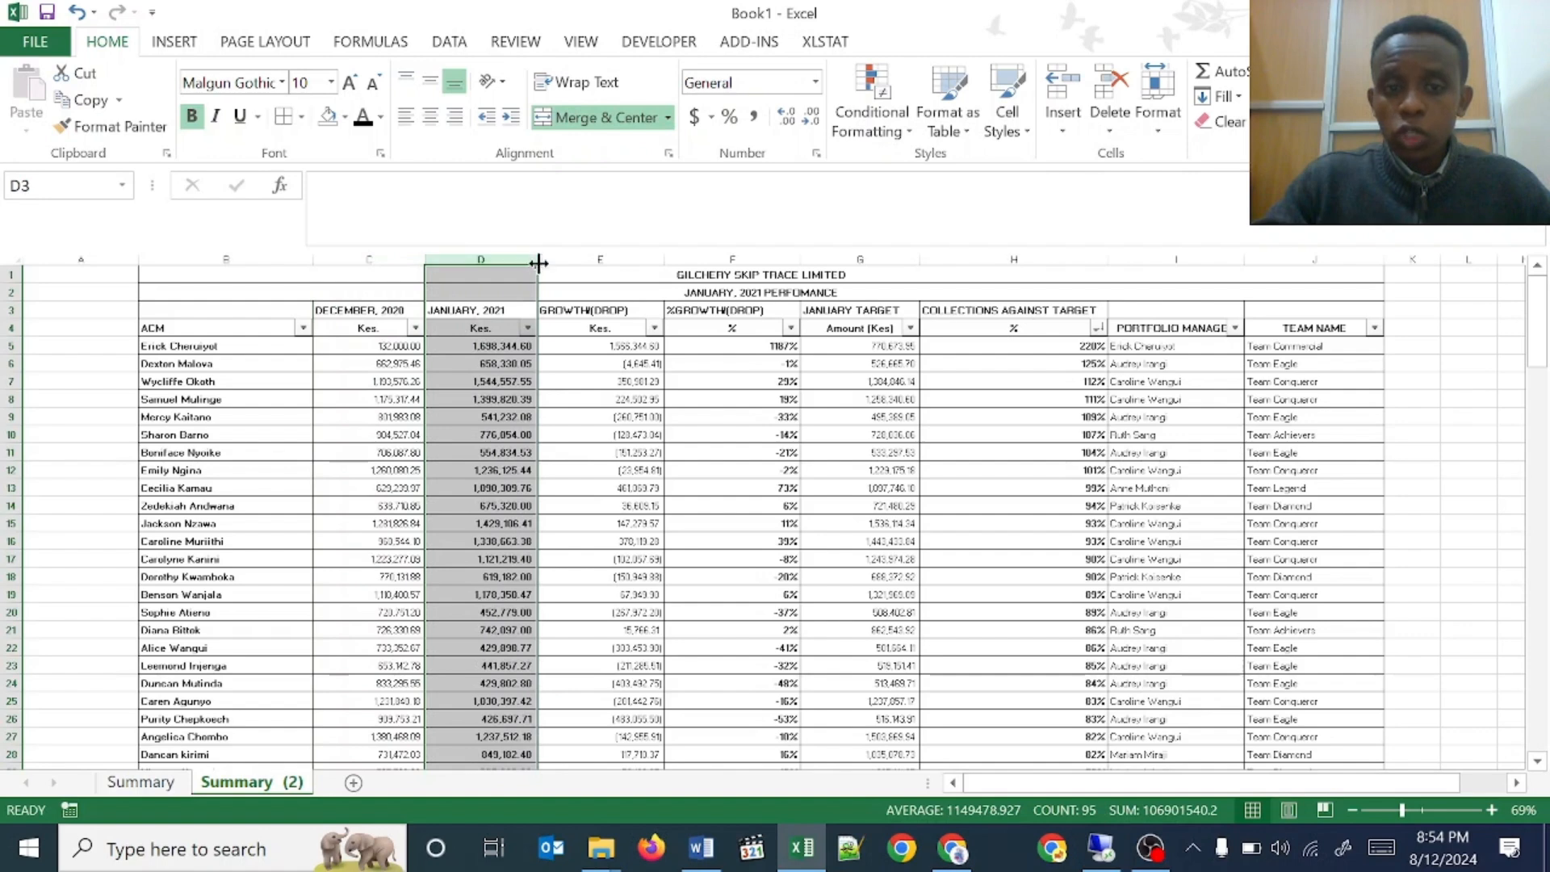
pyautogui.click(606, 258)
pyautogui.click(573, 382)
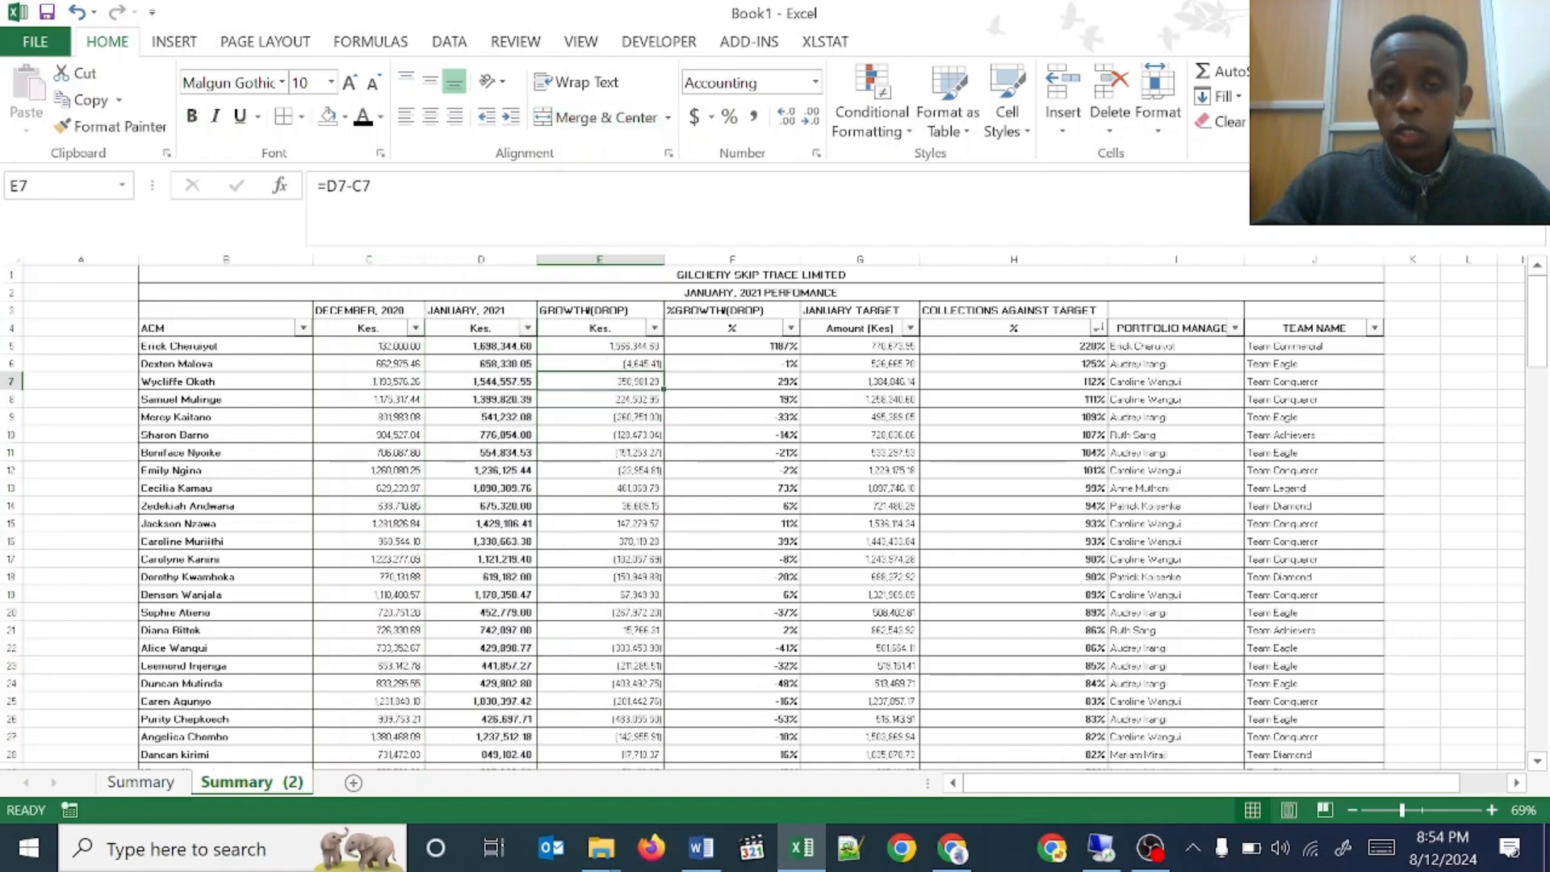
pyautogui.click(606, 258)
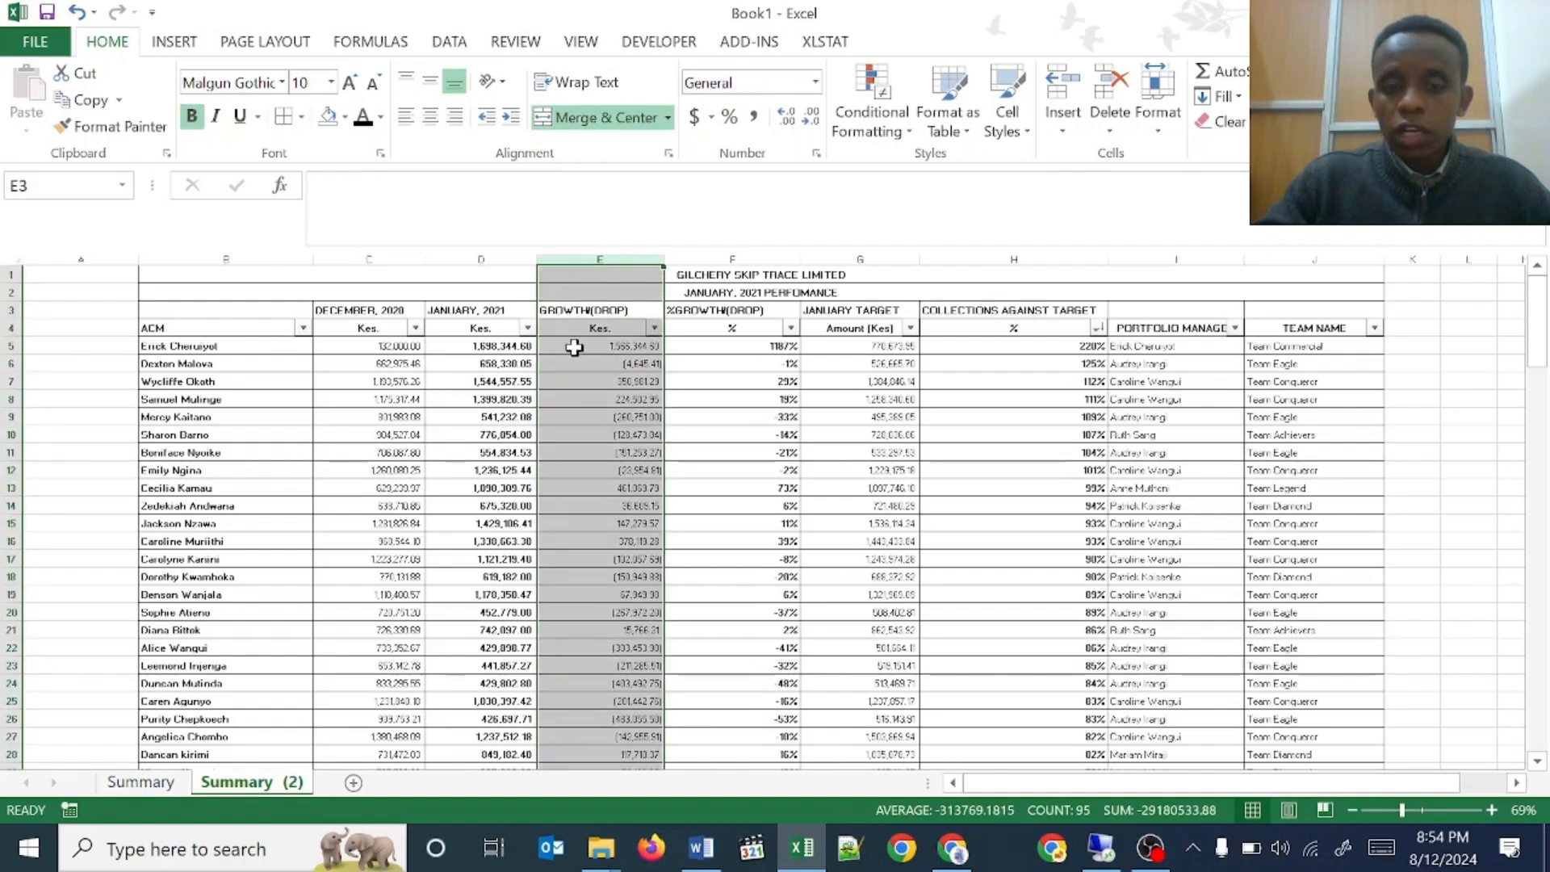
pyautogui.click(577, 348)
pyautogui.click(591, 360)
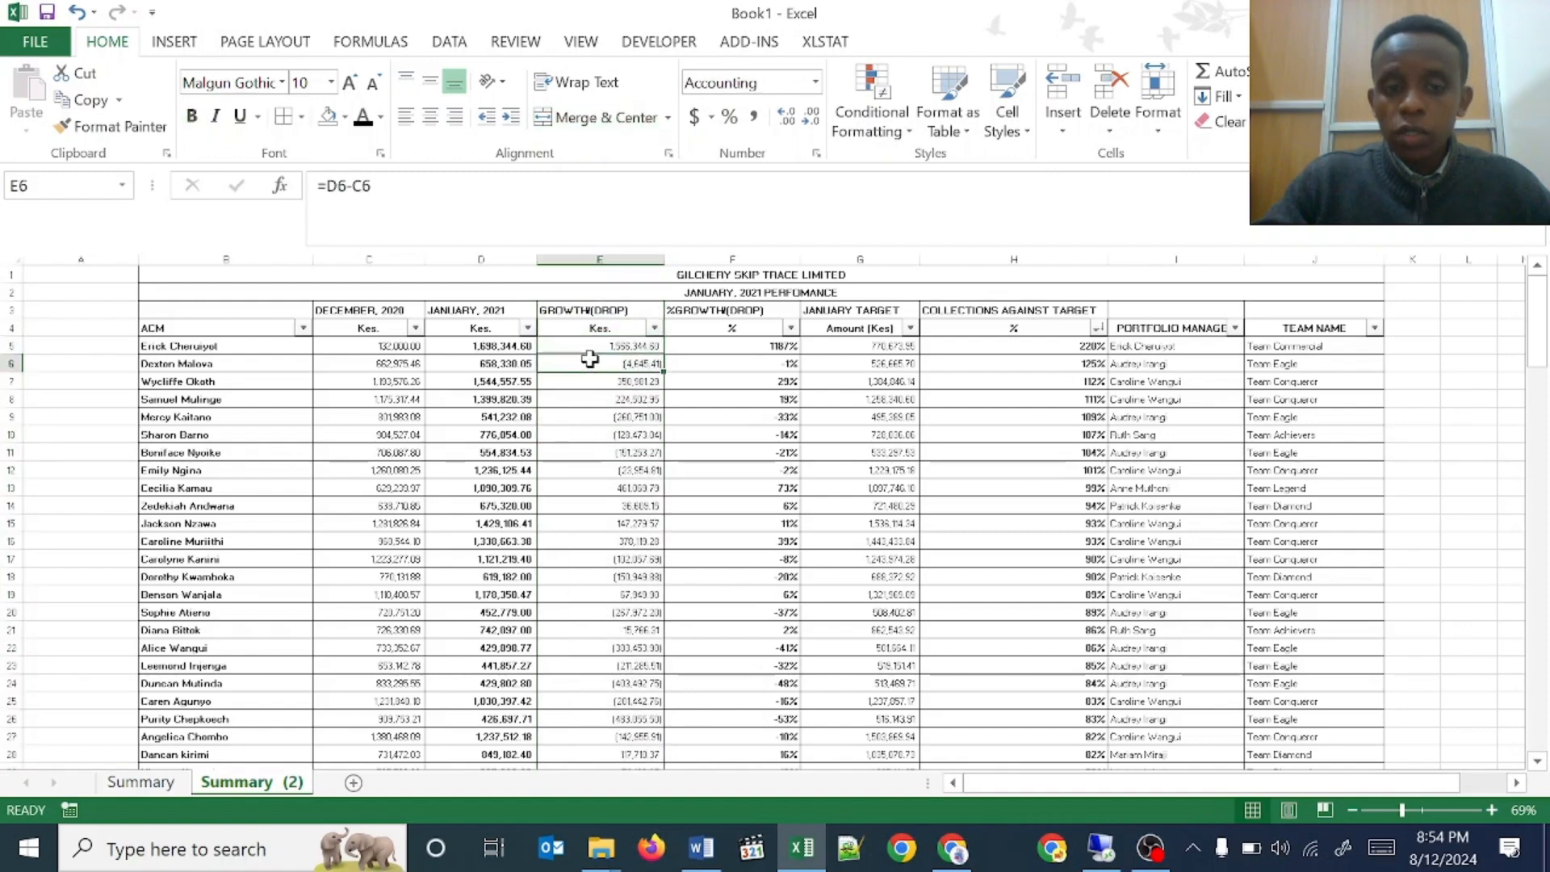
pyautogui.click(506, 363)
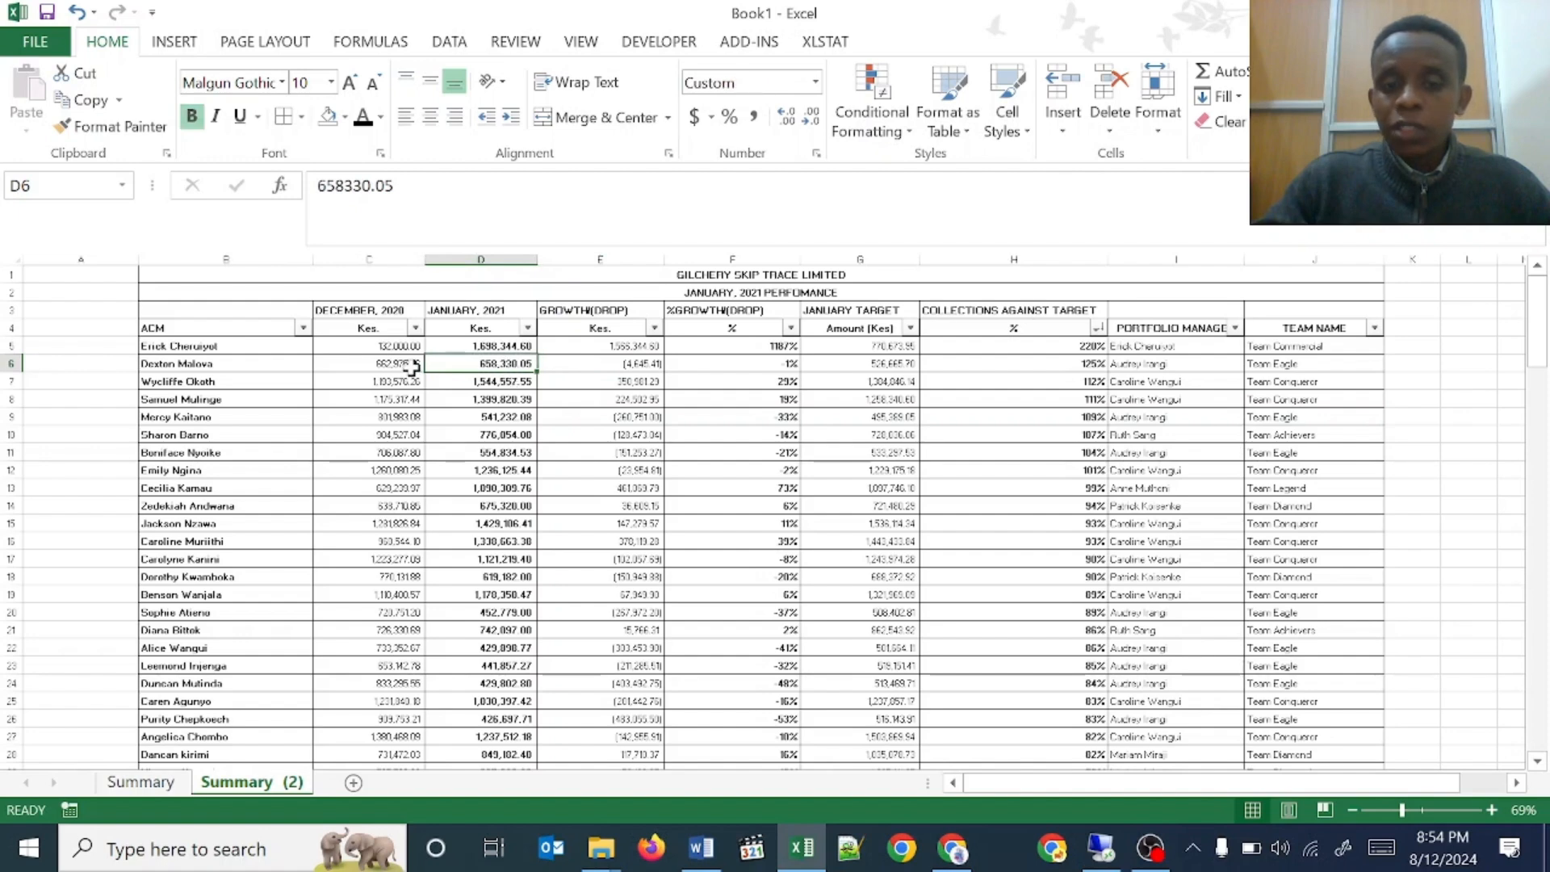
pyautogui.click(606, 363)
pyautogui.moveTo(626, 346); pyautogui.dragTo(621, 450)
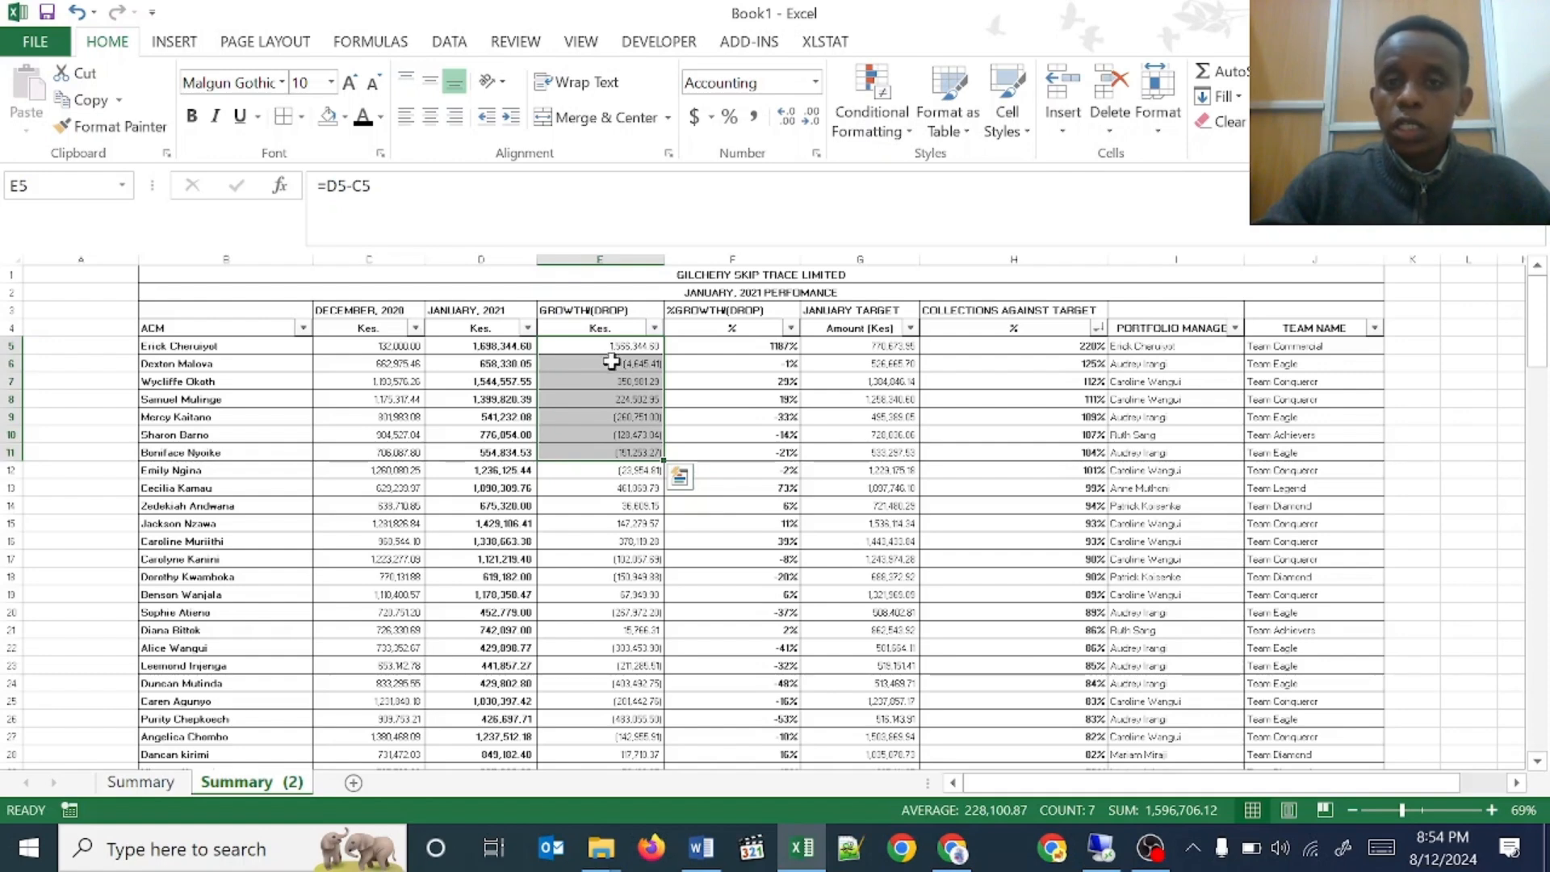
# - Examine how the %GROWTH/(DROP) and COLLECTIONS AGAINST TARGET percentages relate to the December, January and January target amounts
pyautogui.moveTo(755, 348); pyautogui.dragTo(774, 504)
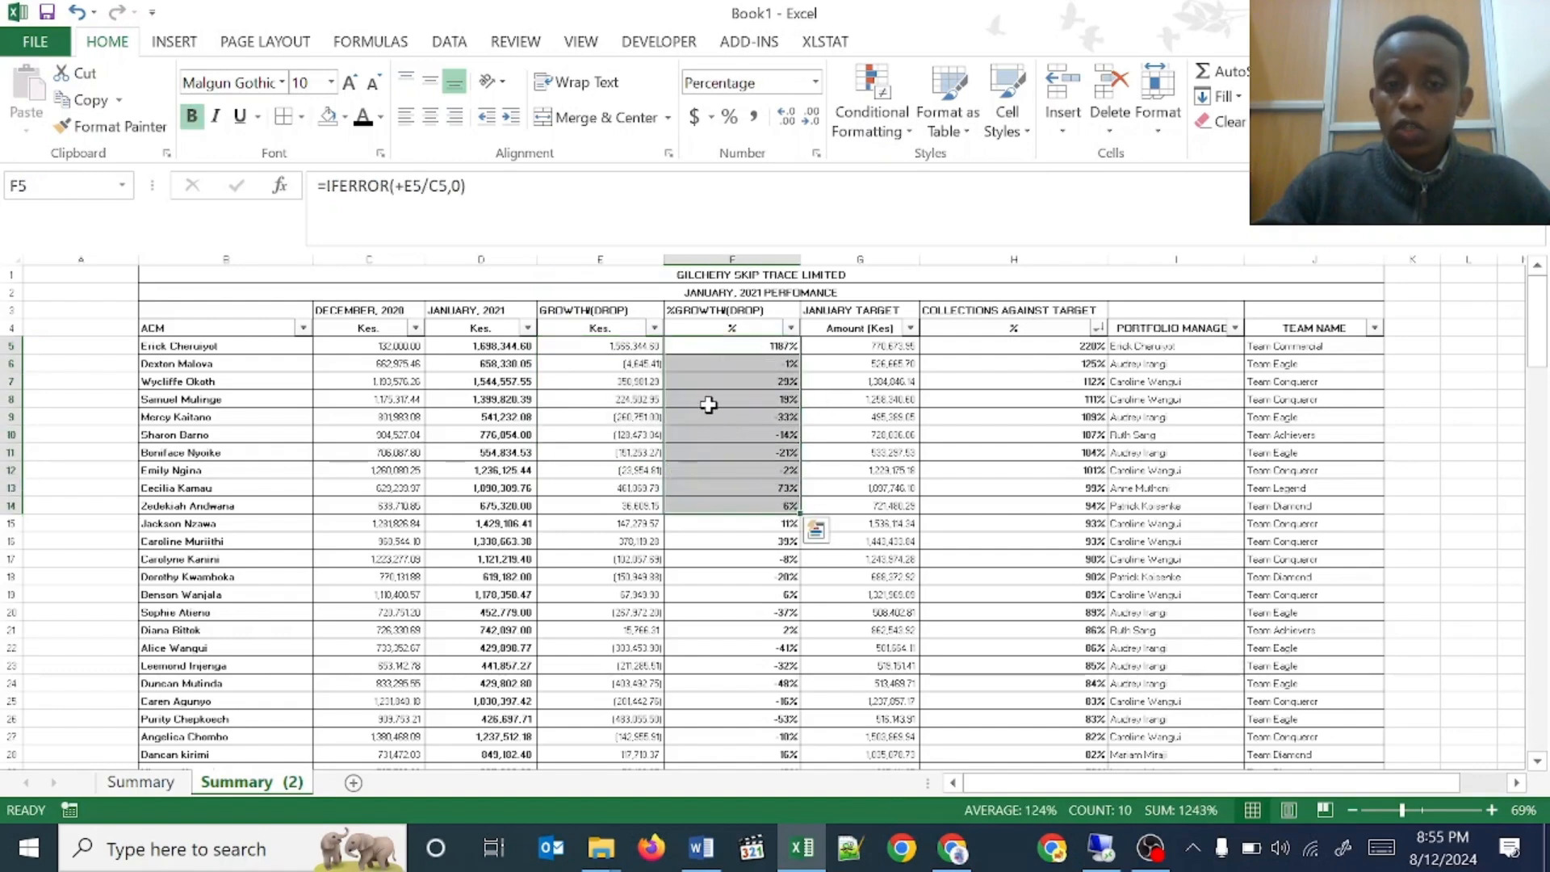
pyautogui.click(668, 367)
pyautogui.moveTo(597, 381); pyautogui.dragTo(652, 564)
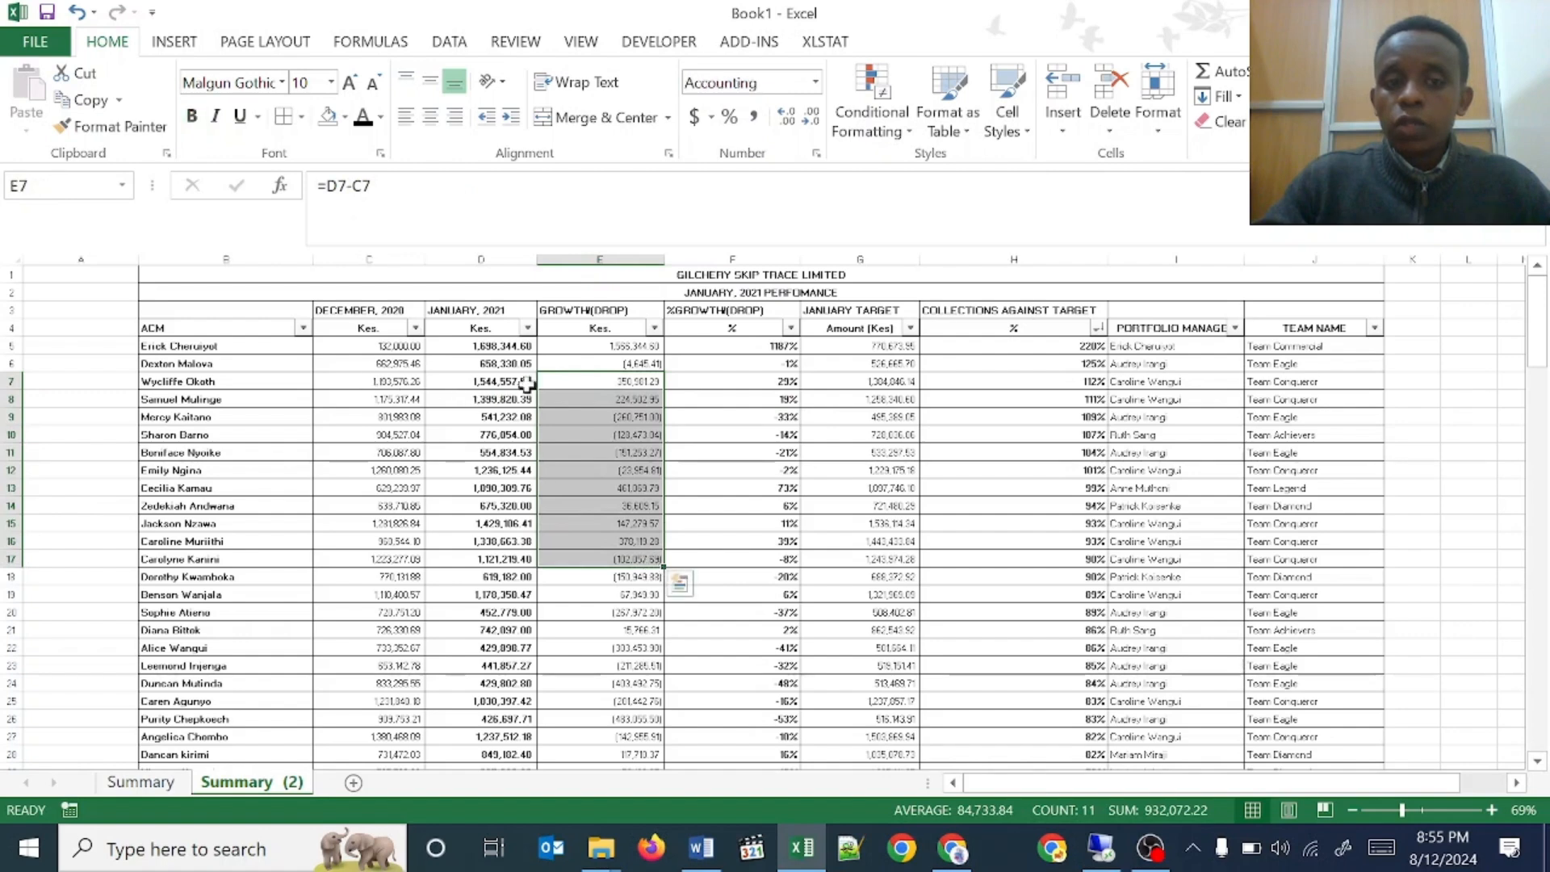
pyautogui.click(684, 364)
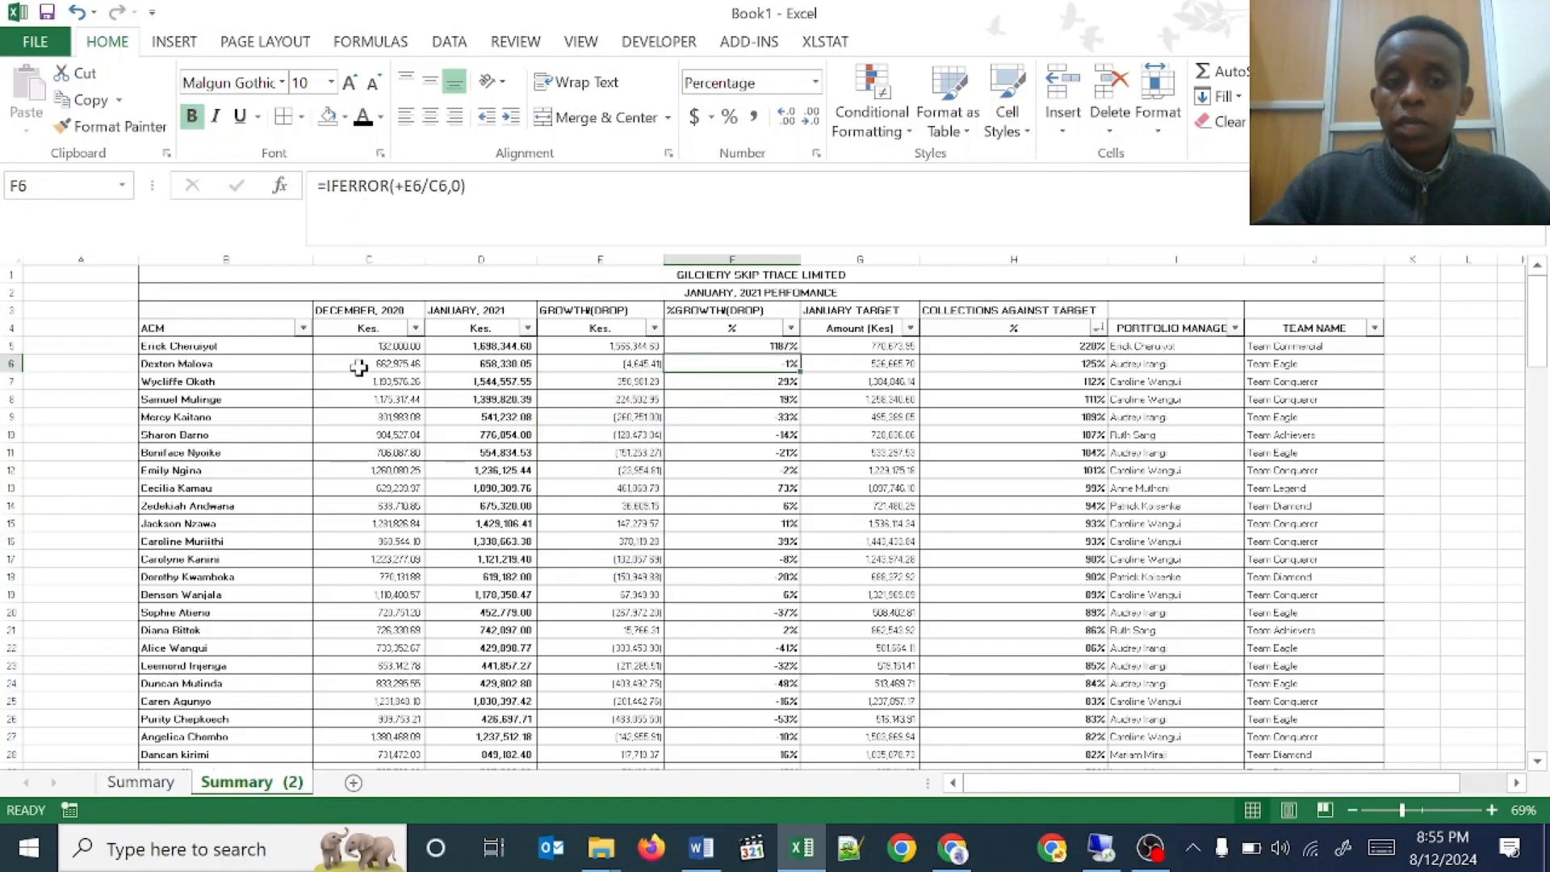
pyautogui.moveTo(363, 363); pyautogui.dragTo(372, 561)
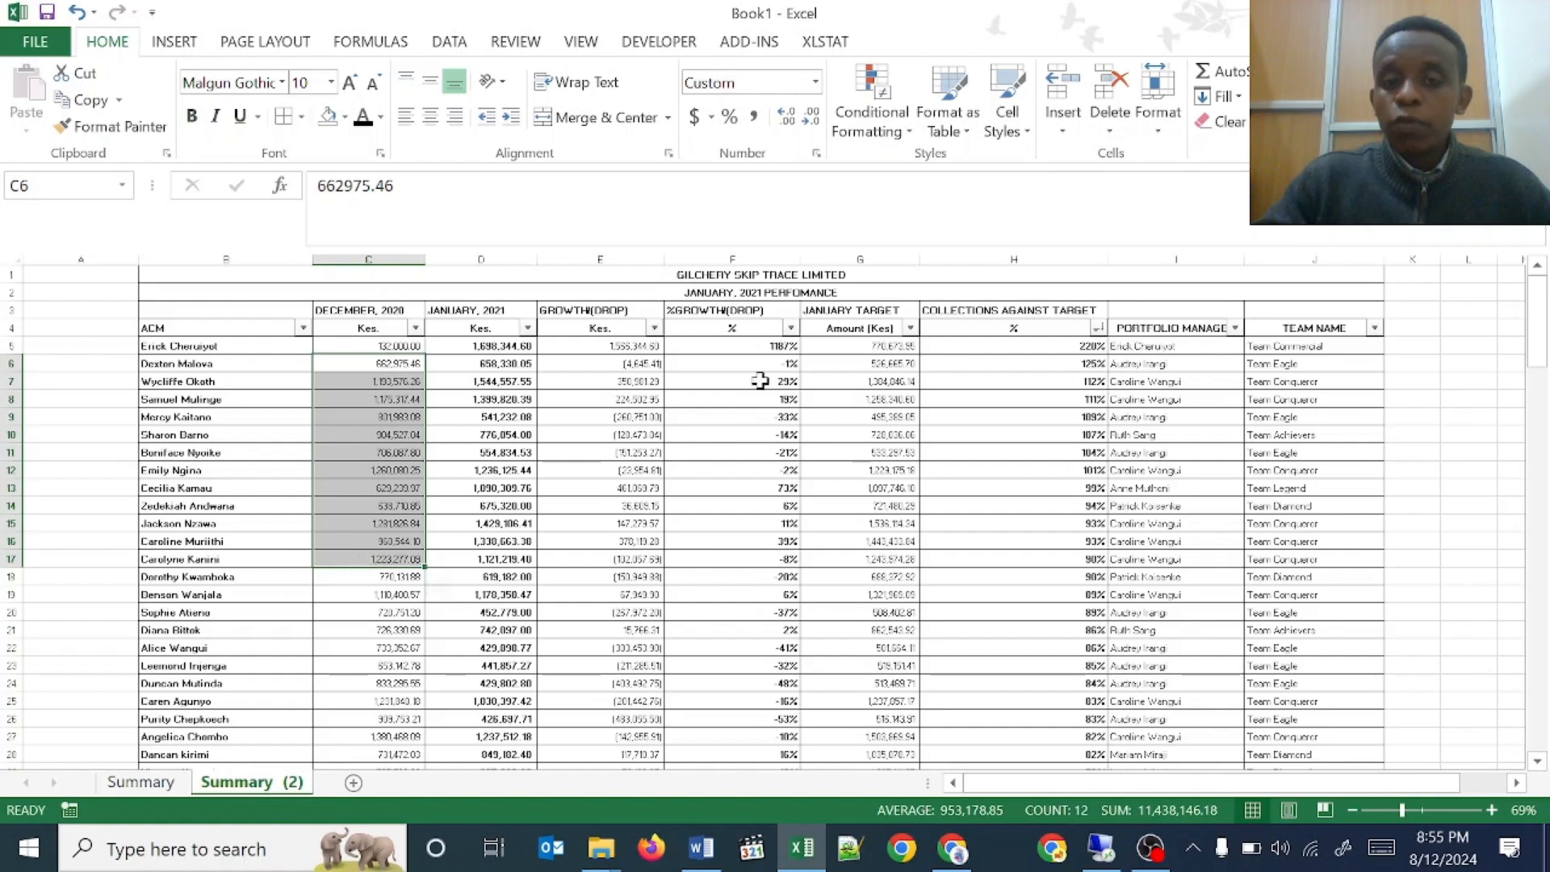
pyautogui.moveTo(772, 347); pyautogui.dragTo(790, 638)
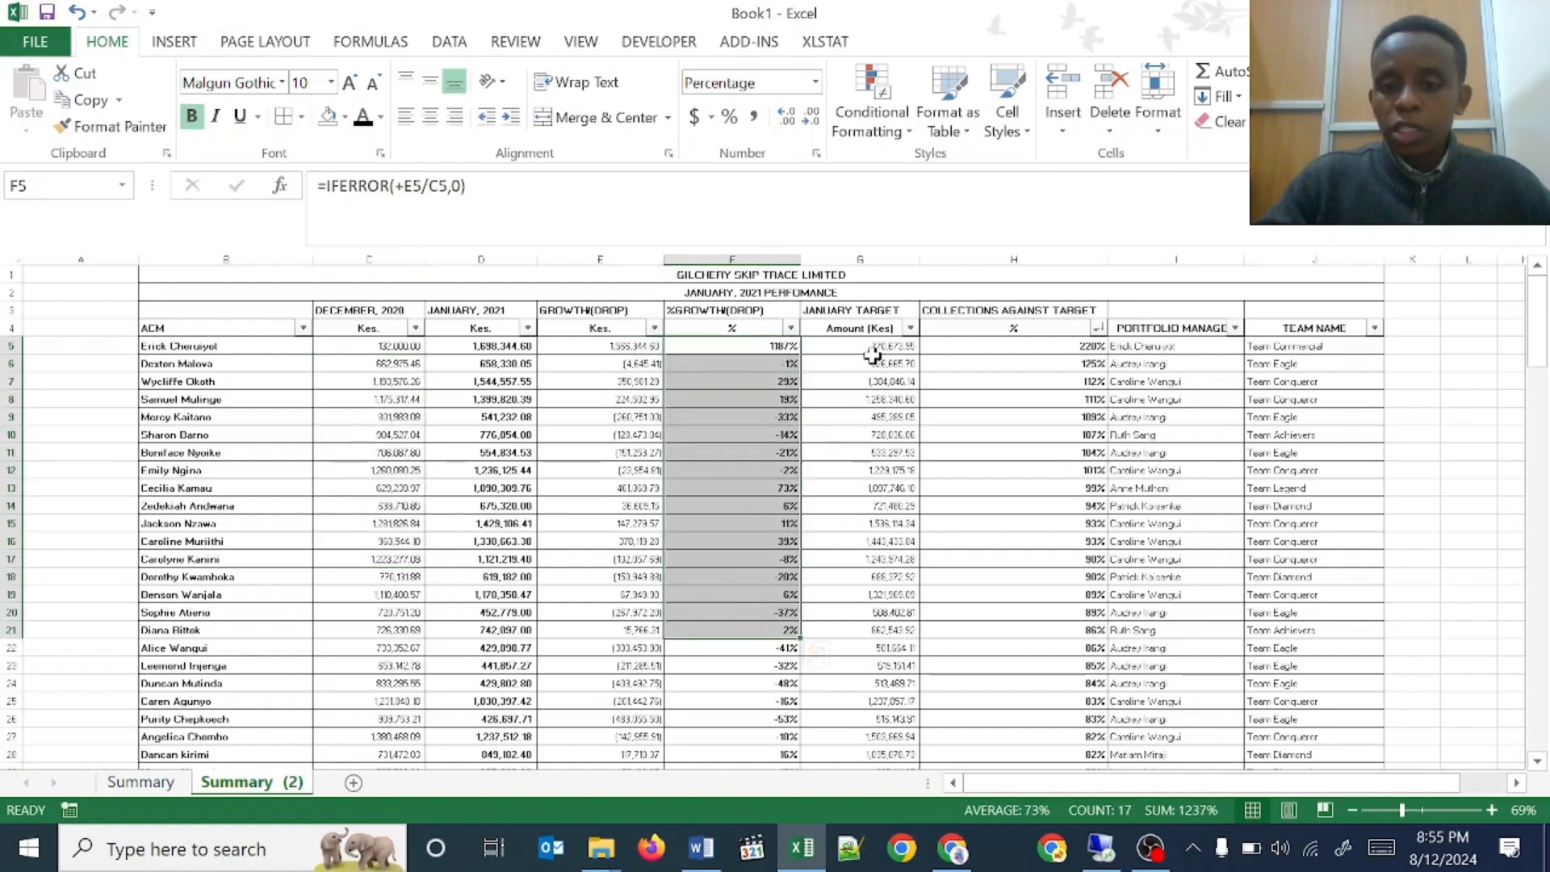
pyautogui.moveTo(882, 347); pyautogui.dragTo(888, 523)
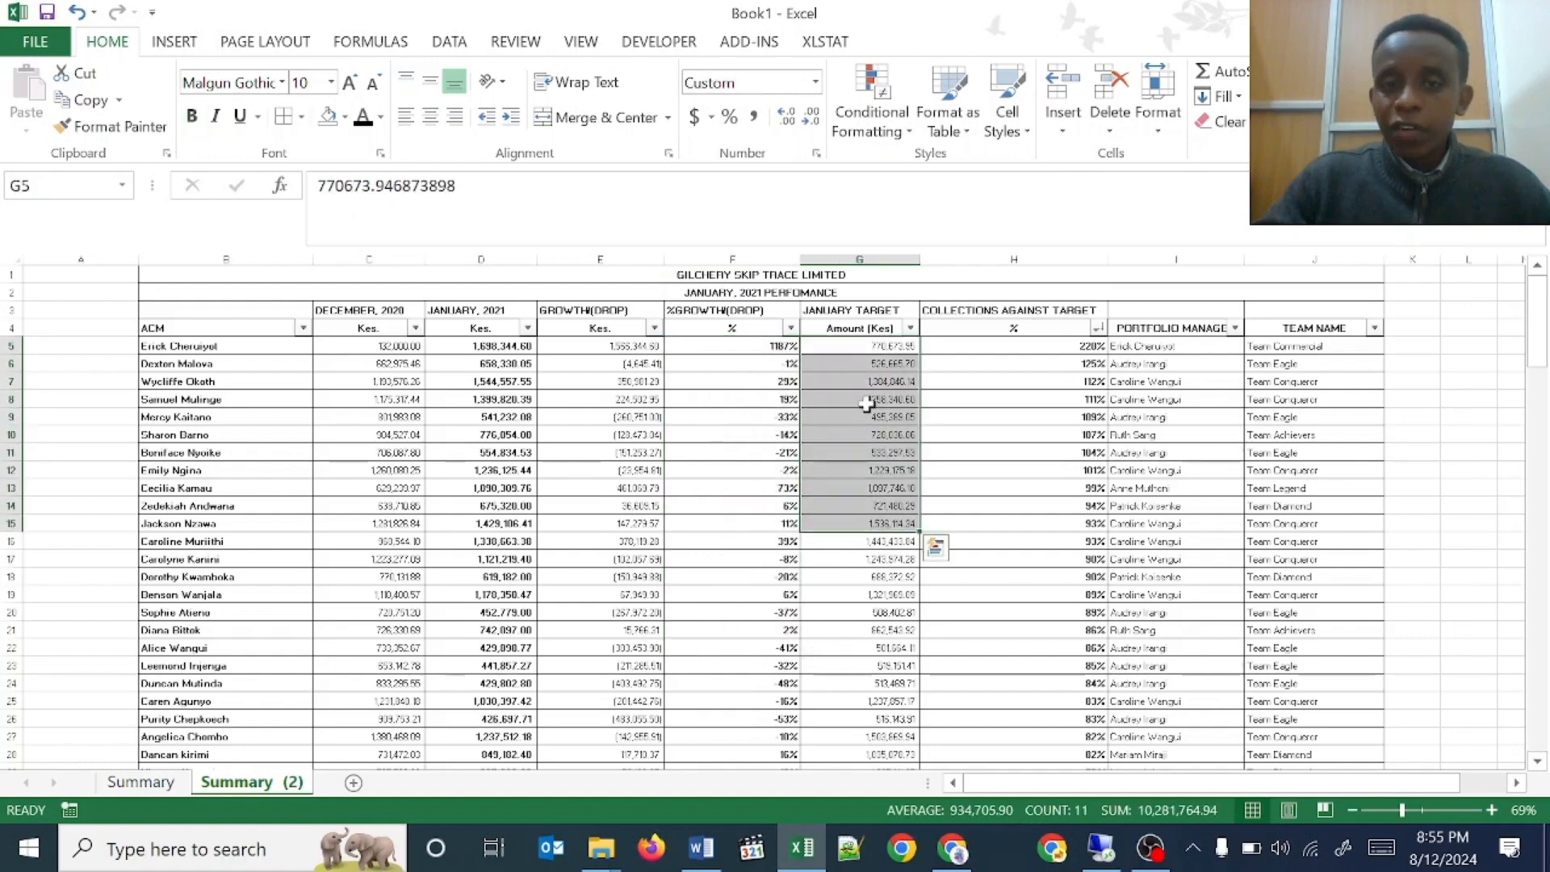
pyautogui.moveTo(481, 339); pyautogui.dragTo(484, 543)
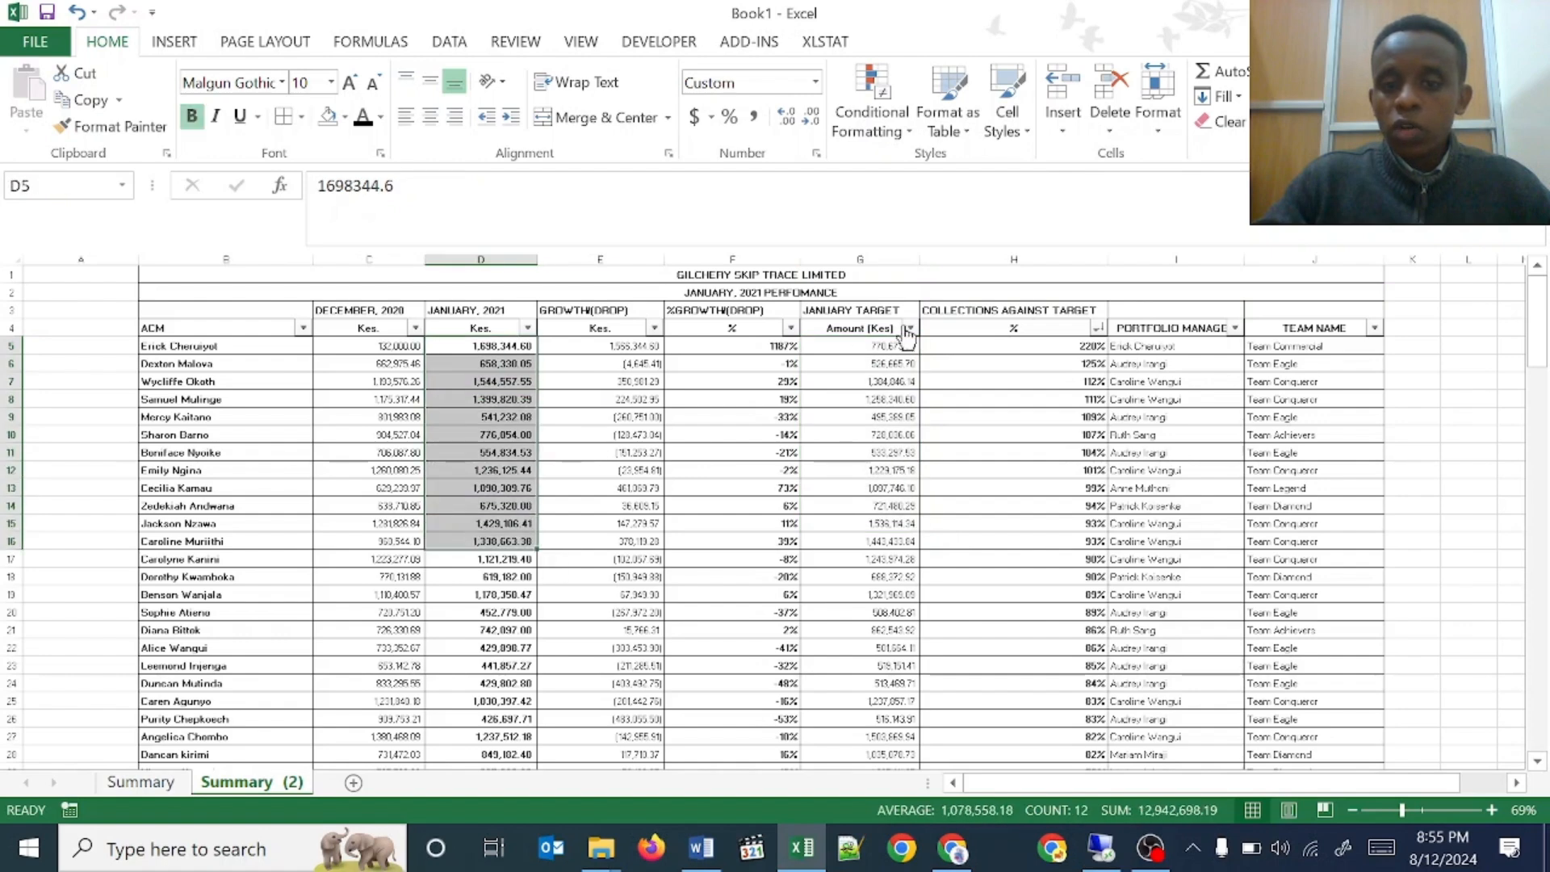
pyautogui.moveTo(880, 361); pyautogui.dragTo(908, 478)
pyautogui.moveTo(1032, 361); pyautogui.dragTo(1043, 609)
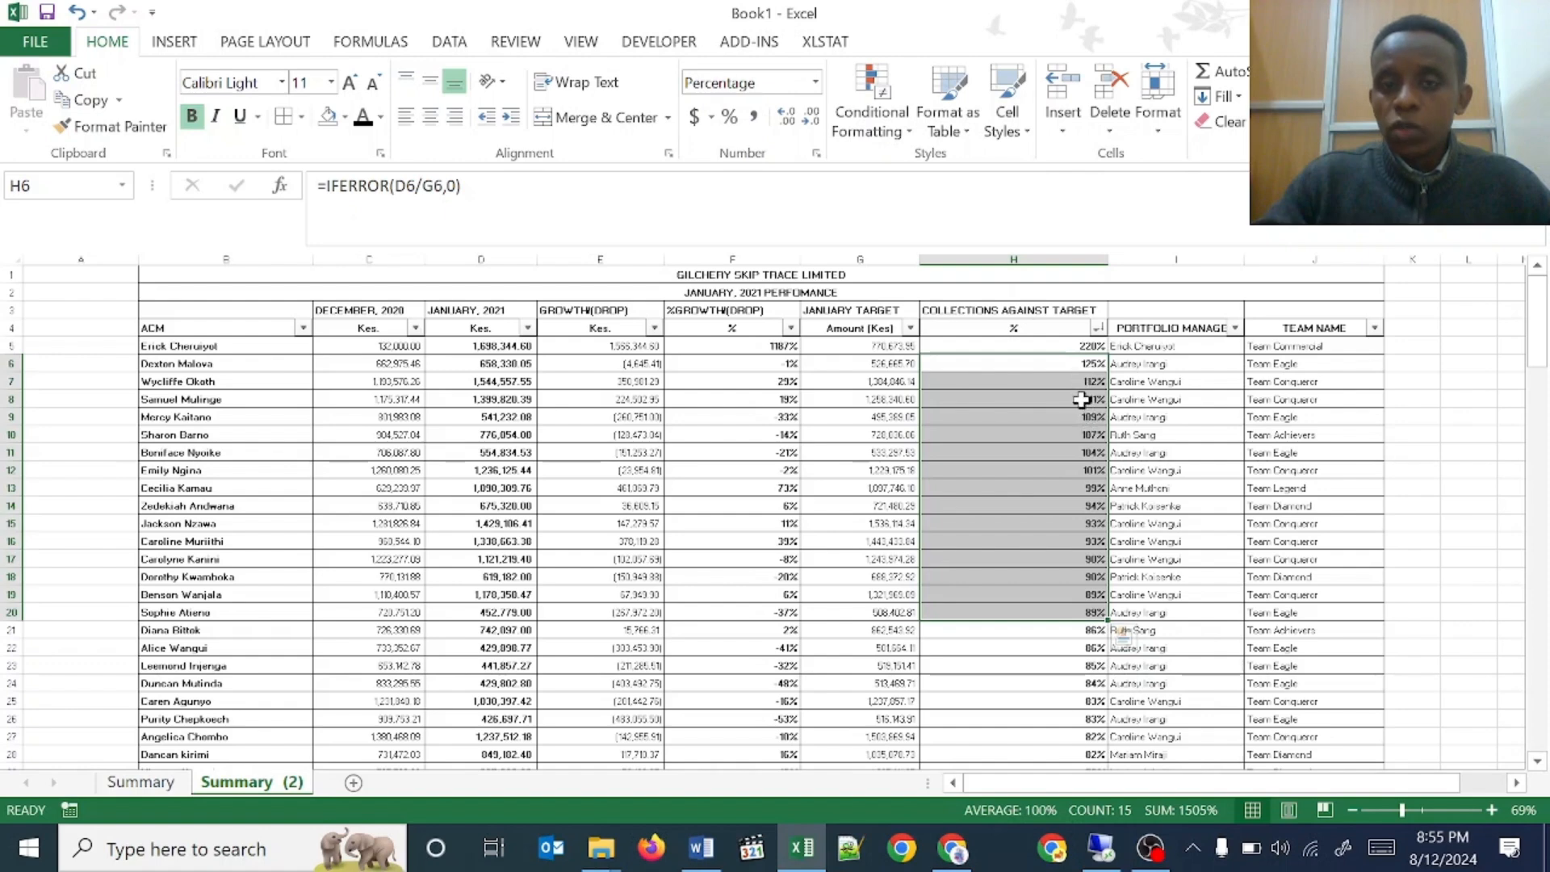
pyautogui.moveTo(492, 346); pyautogui.dragTo(494, 473)
pyautogui.moveTo(832, 363); pyautogui.dragTo(856, 436)
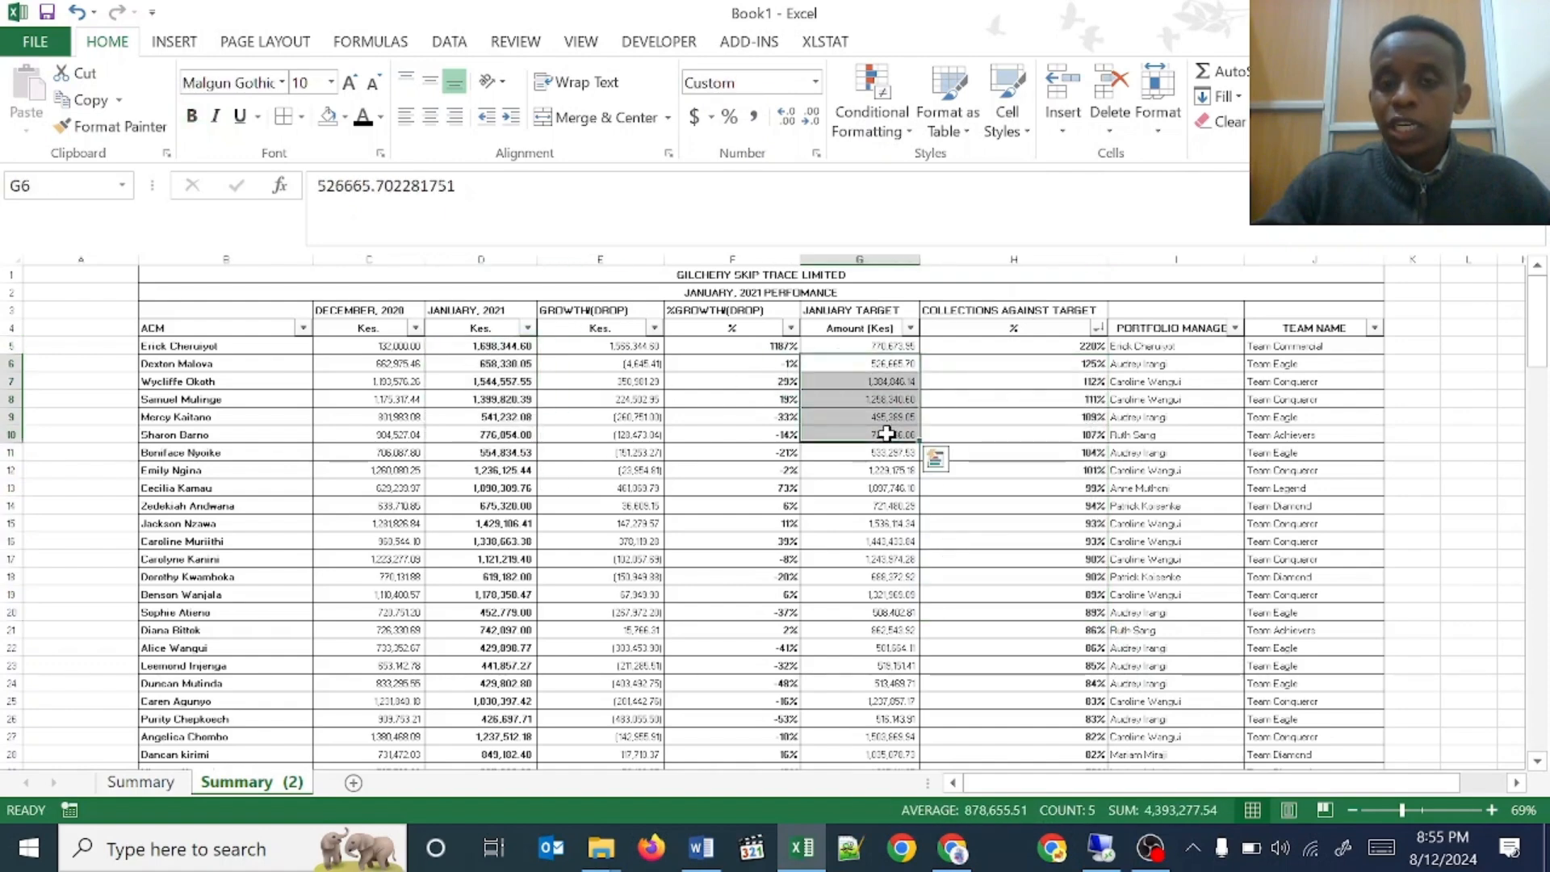
pyautogui.click(1011, 377)
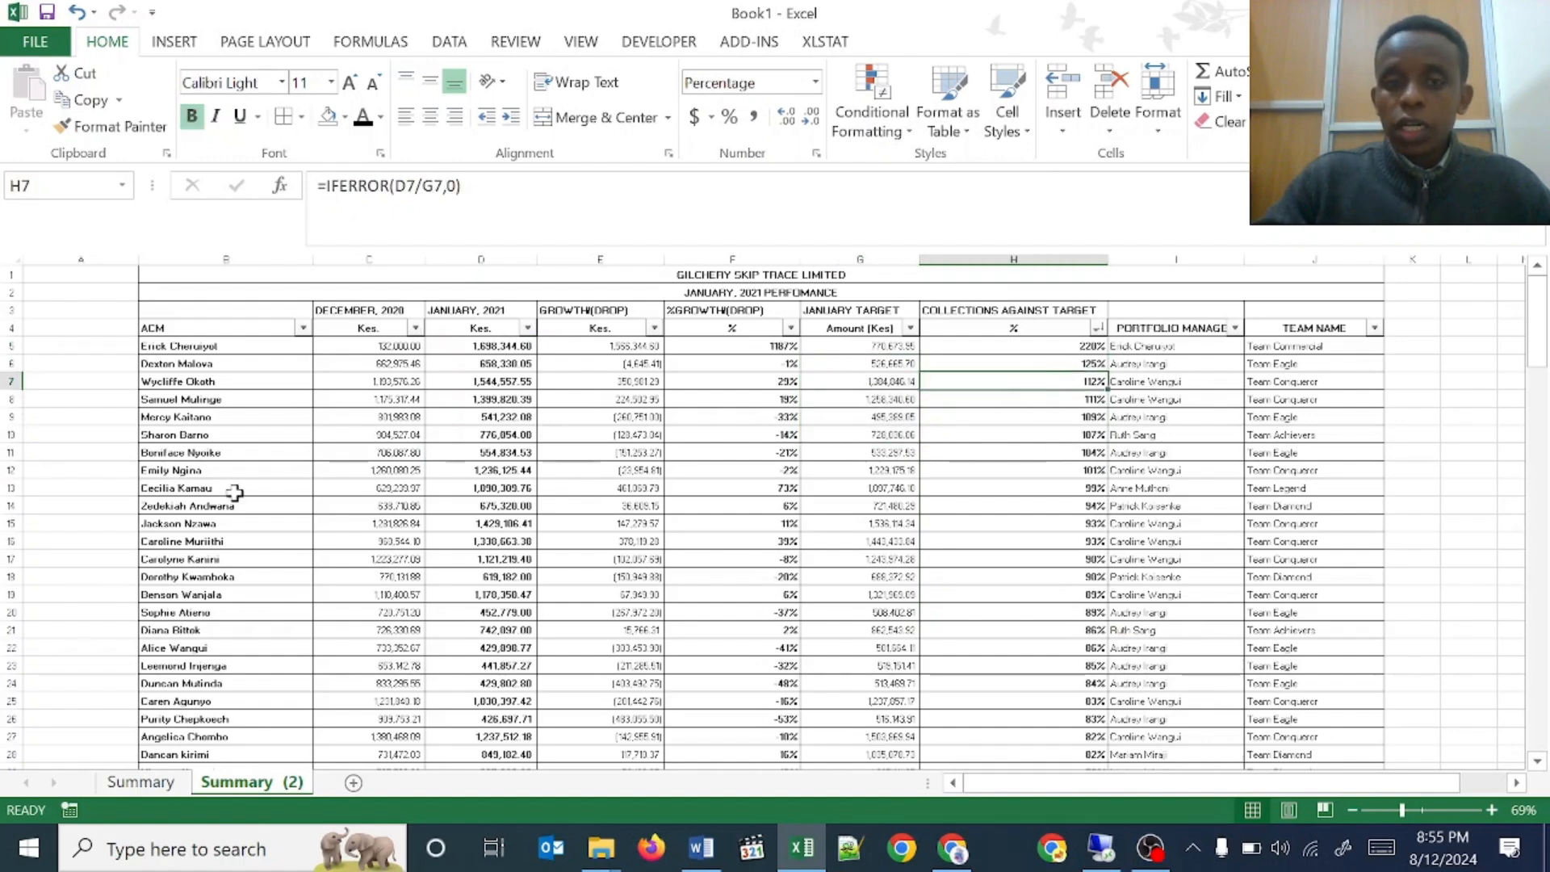
# - Examine the finished formatting on the Summary sheet, including the January data bars and the coloured percentage columns
pyautogui.click(123, 785)
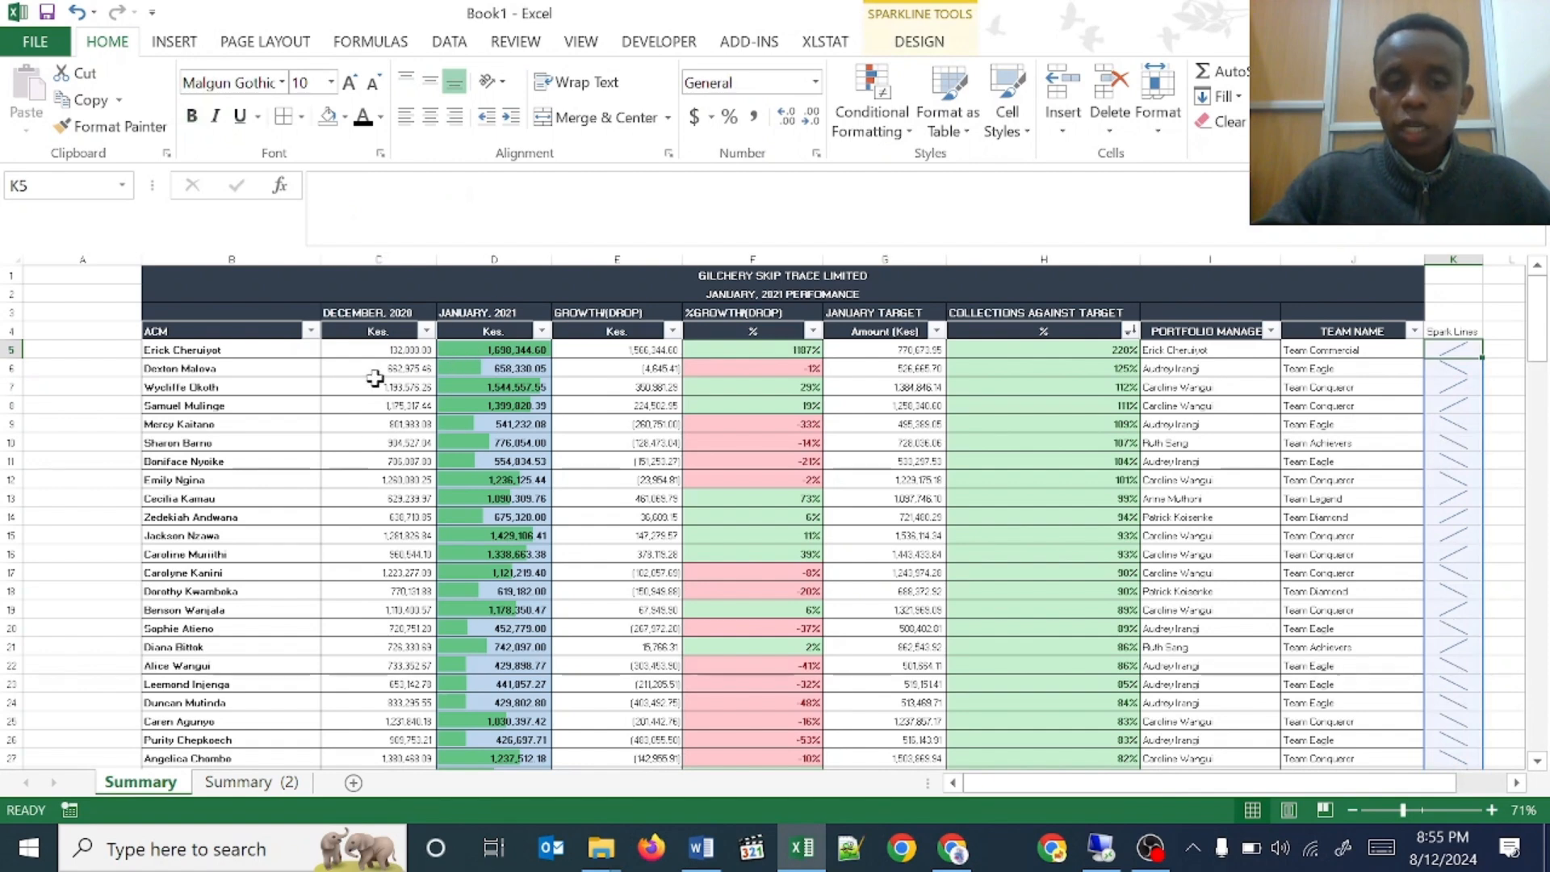
pyautogui.moveTo(381, 369); pyautogui.dragTo(473, 361)
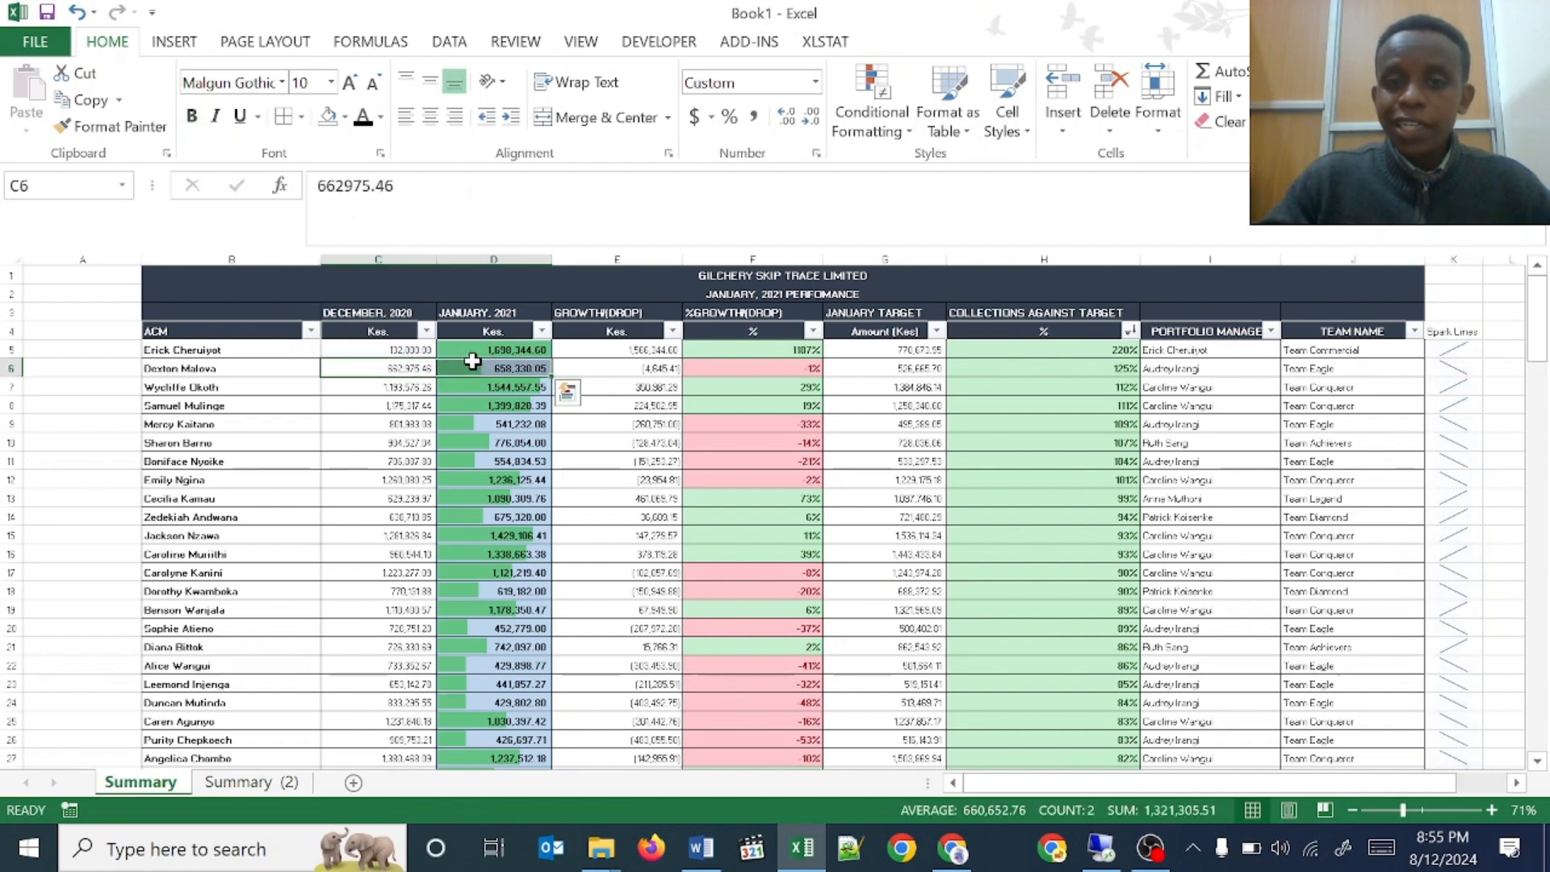
pyautogui.click(508, 404)
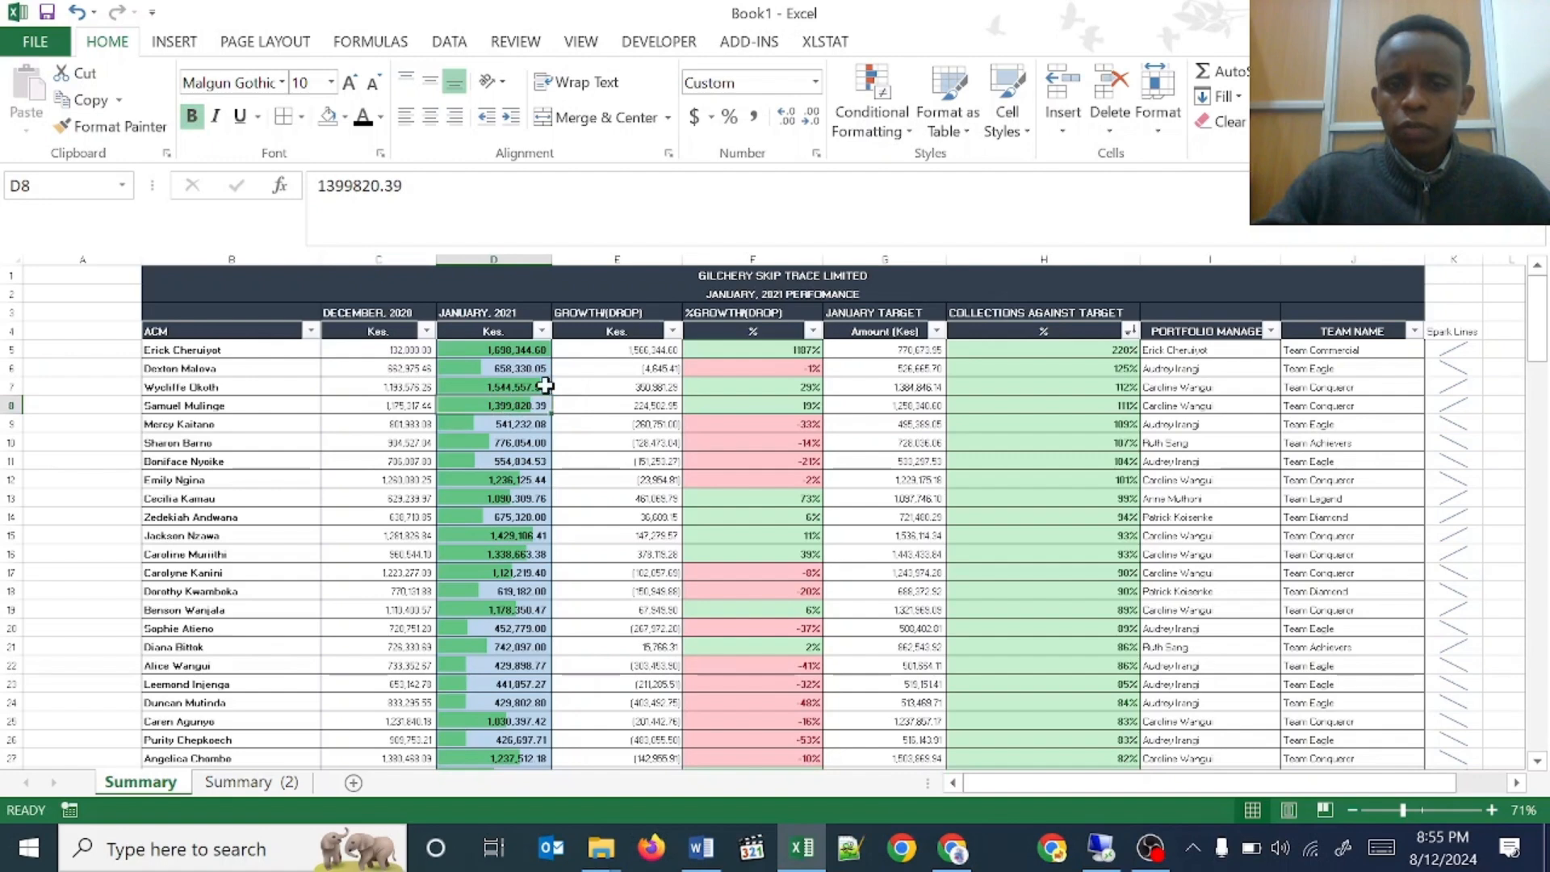
pyautogui.click(739, 368)
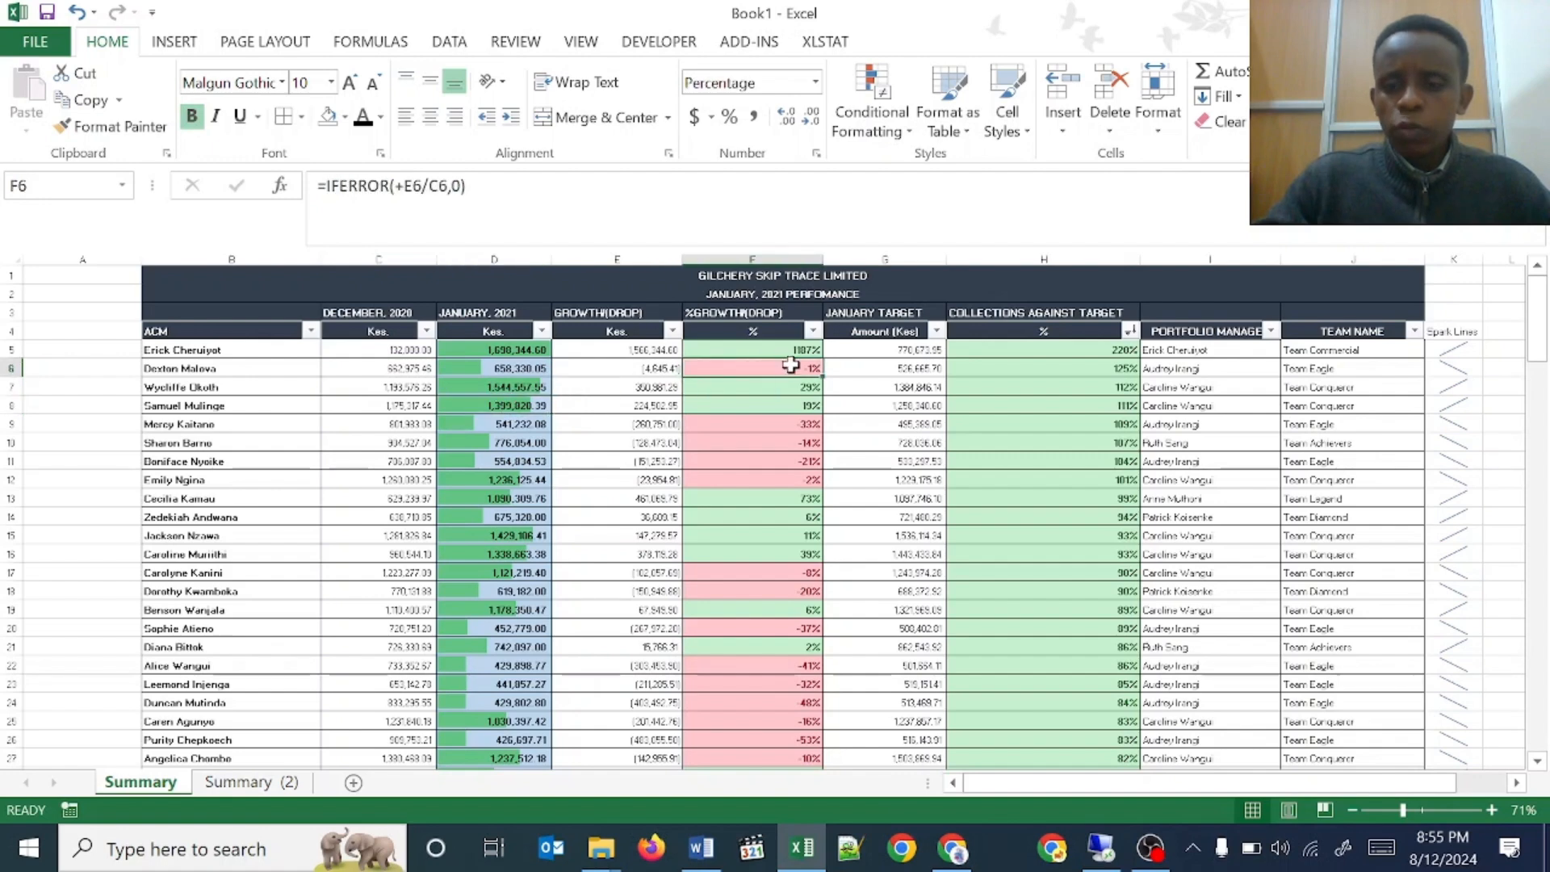
pyautogui.moveTo(1082, 353); pyautogui.dragTo(1073, 538)
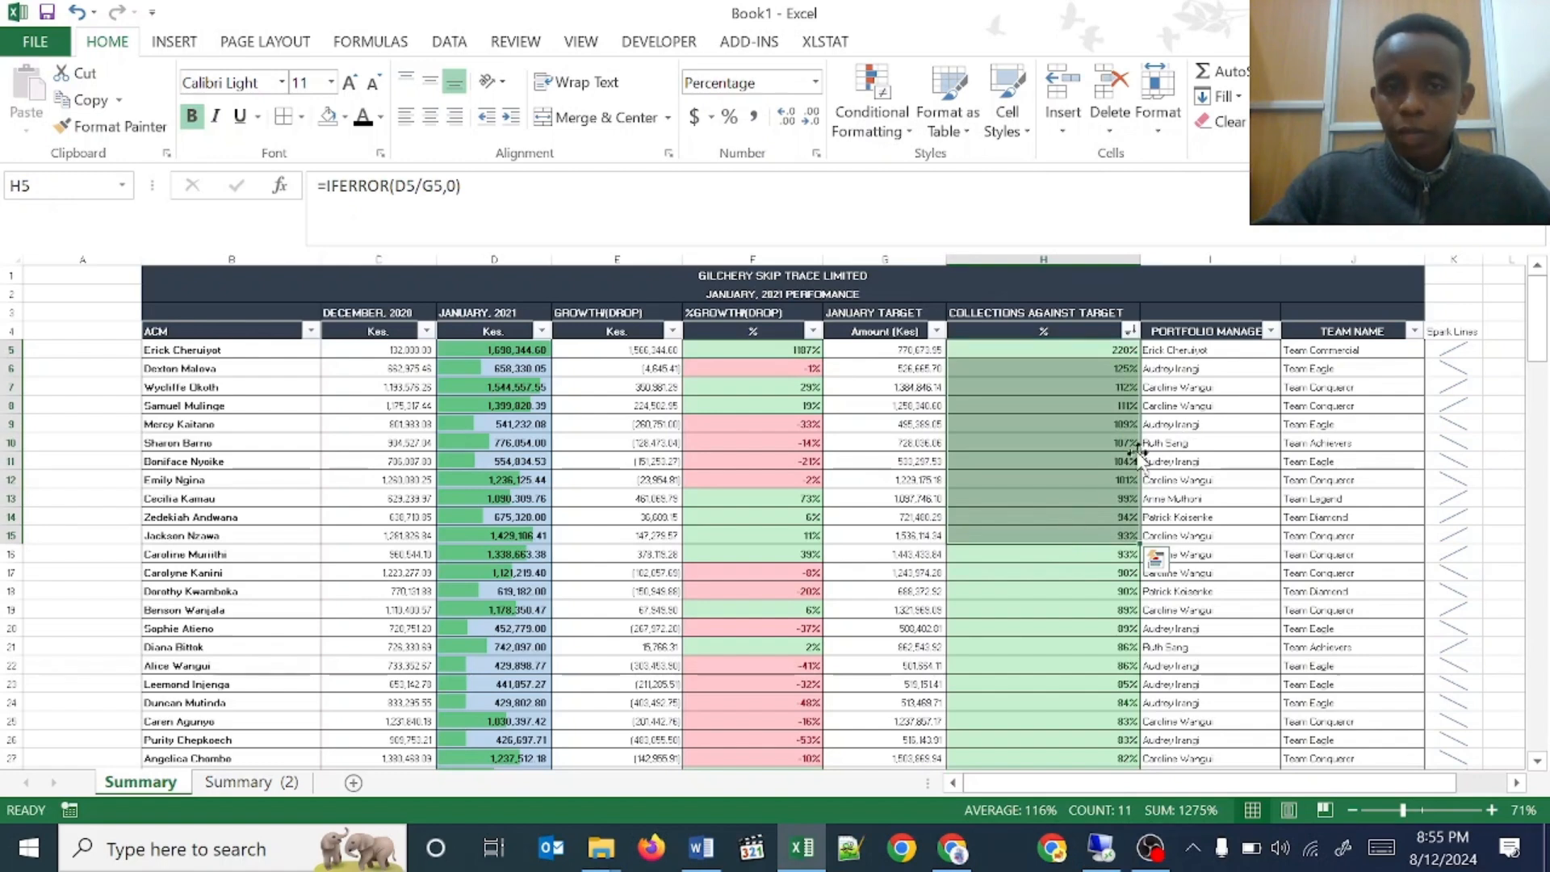
# - On the Summary (2) sheet, apply light blue gradient data bars to the December, 2020 amounts in C5:C96, excluding the TOTAL row
pyautogui.click(252, 781)
pyautogui.click(378, 345)
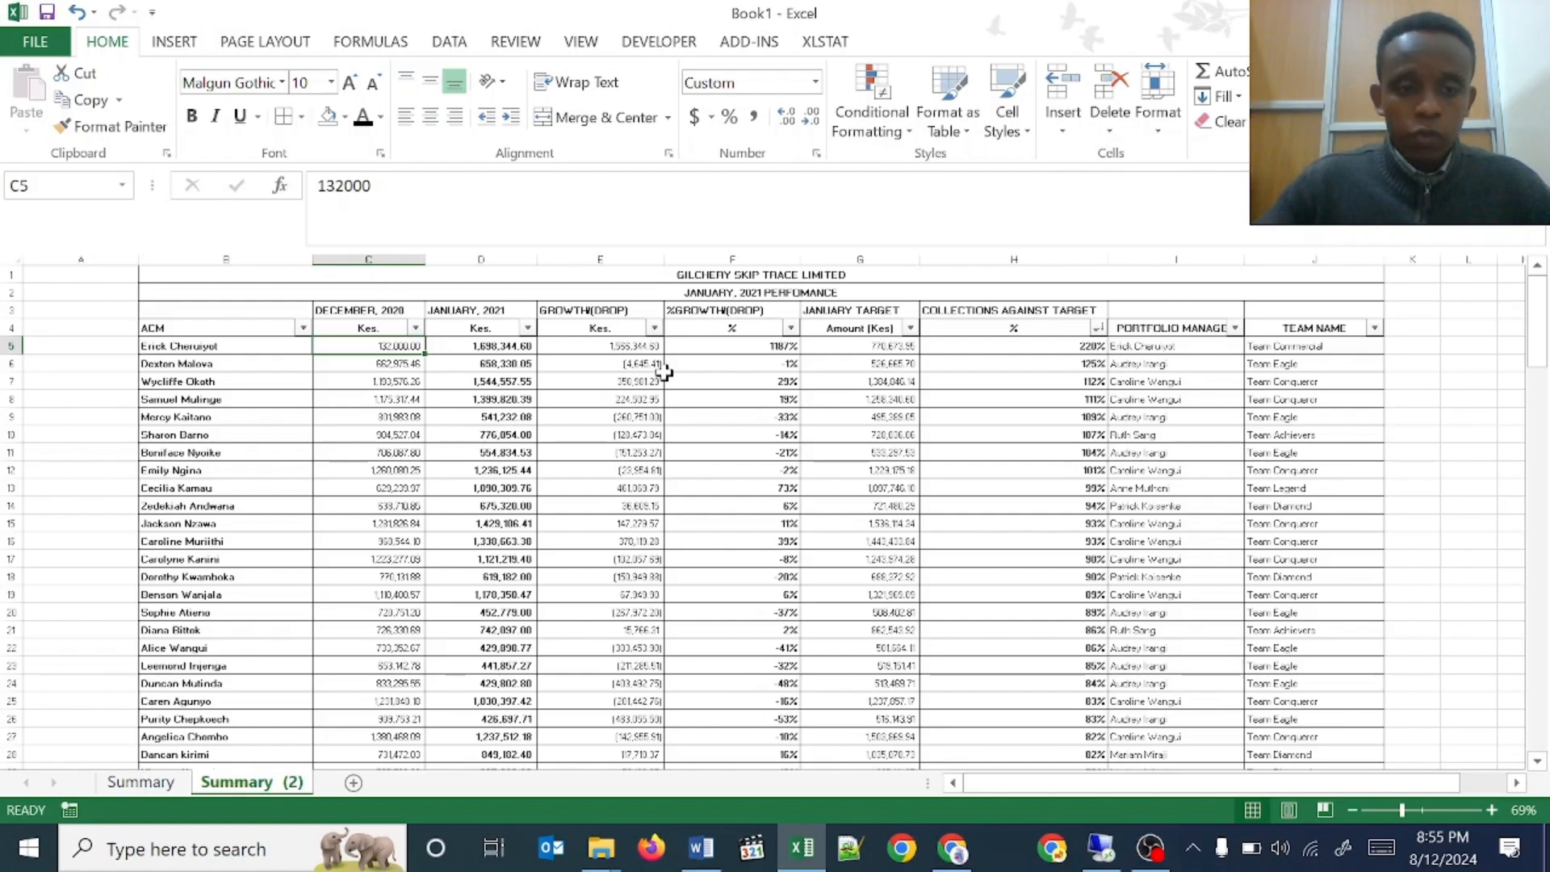
pyautogui.hotkey('shift', 'Down')
pyautogui.hotkey('shift', 'Down')
pyautogui.hotkey('shift', 'Down')
pyautogui.hotkey('shift', 'Down')
pyautogui.hotkey('shift', 'Down')
pyautogui.hotkey('shift', 'Down')
pyautogui.hotkey('shift', 'Down')
pyautogui.hotkey('shift', 'Down')
pyautogui.hotkey('shift', 'Down')
pyautogui.hotkey('shift', 'Down')
pyautogui.hotkey('shift', 'Down')
pyautogui.hotkey('shift', 'Down')
pyautogui.hotkey('shift', 'Down')
pyautogui.hotkey('shift', 'Down')
pyautogui.hotkey('shift', 'Down')
pyautogui.hotkey('shift', 'Down')
pyautogui.hotkey('shift', 'Down')
pyautogui.hotkey('shift', 'Down')
pyautogui.hotkey('shift', 'Down')
pyautogui.hotkey('shift', 'Down')
pyautogui.hotkey('shift', 'Down')
pyautogui.hotkey('shift', 'Down')
pyautogui.hotkey('shift', 'Down')
pyautogui.hotkey('shift', 'Down')
pyautogui.hotkey('shift', 'Down')
pyautogui.hotkey('shift', 'Down')
pyautogui.hotkey('shift', 'Down')
pyautogui.hotkey('shift', 'Down')
pyautogui.hotkey('shift', 'Down')
pyautogui.hotkey('shift', 'Down')
pyautogui.hotkey('shift', 'Down')
pyautogui.hotkey('shift', 'Down')
pyautogui.hotkey('shift', 'Down')
pyautogui.hotkey('shift', 'Down')
pyautogui.hotkey('shift', 'Down')
pyautogui.hotkey('shift', 'Down')
pyautogui.hotkey('shift', 'Down')
pyautogui.hotkey('shift', 'Down')
pyautogui.hotkey('shift', 'Down')
pyautogui.hotkey('shift', 'Down')
pyautogui.hotkey('shift', 'Down')
pyautogui.hotkey('shift', 'Down')
pyautogui.hotkey('shift', 'Down')
pyautogui.hotkey('shift', 'Down')
pyautogui.hotkey('shift', 'Down')
pyautogui.hotkey('shift', 'Down')
pyautogui.hotkey('shift', 'Down')
pyautogui.hotkey('shift', 'Down')
pyautogui.hotkey('shift', 'Down')
pyautogui.hotkey('shift', 'Down')
pyautogui.hotkey('shift', 'Down')
pyautogui.hotkey('shift', 'Down')
pyautogui.hotkey('shift', 'Down')
pyautogui.hotkey('shift', 'Down')
pyautogui.hotkey('shift', 'Down')
pyautogui.hotkey('shift', 'Down')
pyautogui.hotkey('shift', 'Down')
pyautogui.hotkey('shift', 'Down')
pyautogui.hotkey('shift', 'Down')
pyautogui.hotkey('shift', 'Down')
pyautogui.hotkey('shift', 'Up')
pyautogui.hotkey('shift', 'Up')
pyautogui.hotkey('shift', 'Up')
pyautogui.hotkey('shift', 'Up')
pyautogui.hotkey('shift', 'Up')
pyautogui.hotkey('shift', 'Up')
pyautogui.hotkey('shift', 'Up')
pyautogui.hotkey('shift', 'Up')
pyautogui.hotkey('shift', 'Up')
pyautogui.hotkey('shift', 'Up')
pyautogui.hotkey('shift', 'Up')
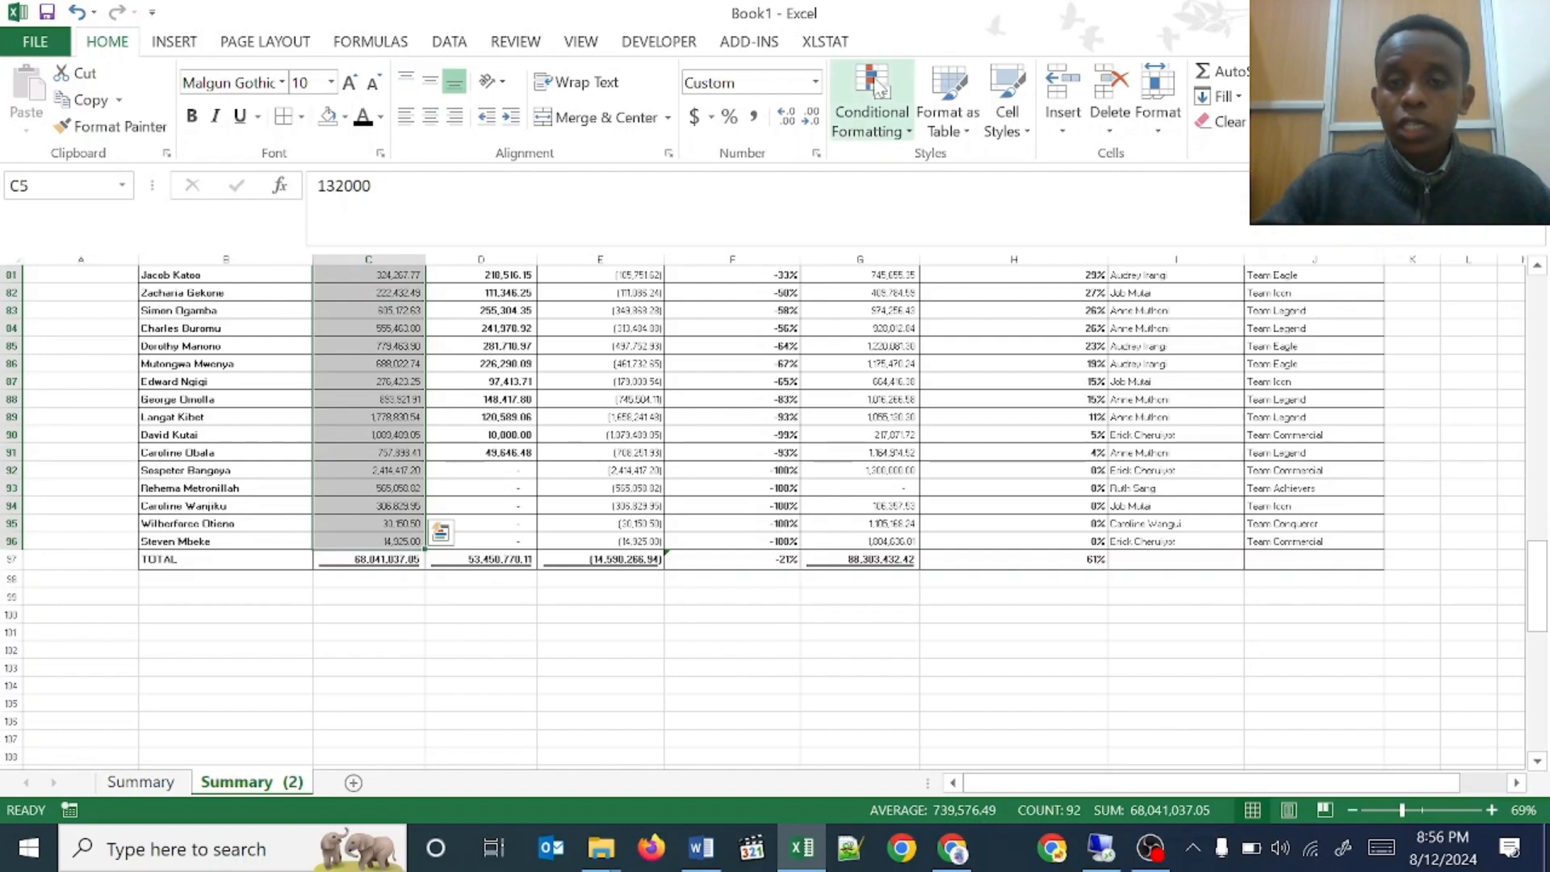
pyautogui.moveTo(1542, 588); pyautogui.dragTo(1501, 291)
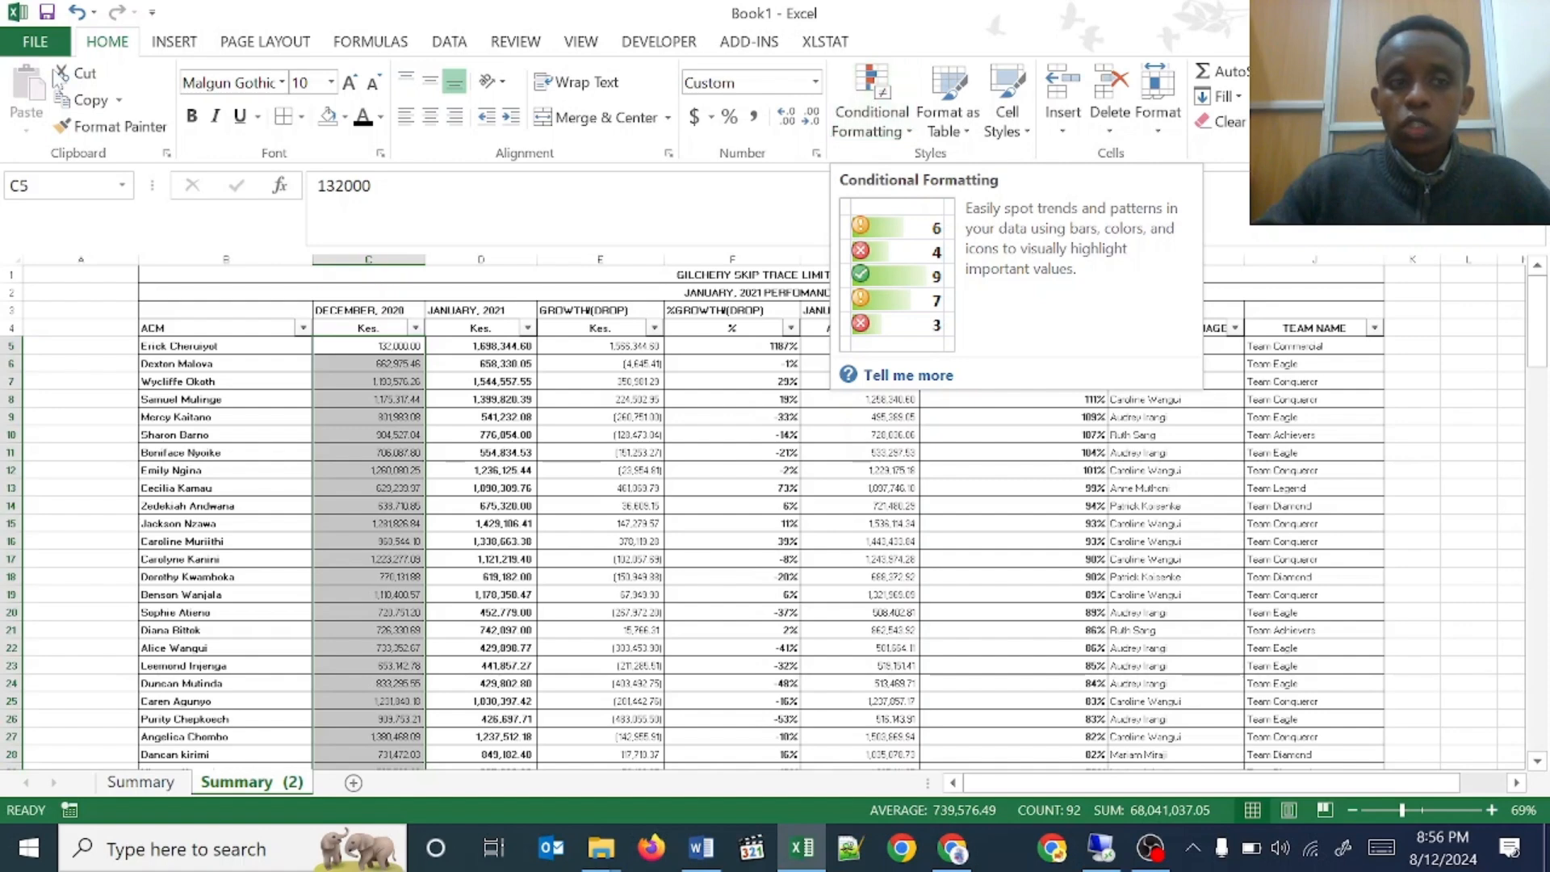
pyautogui.click(894, 115)
pyautogui.moveTo(937, 168)
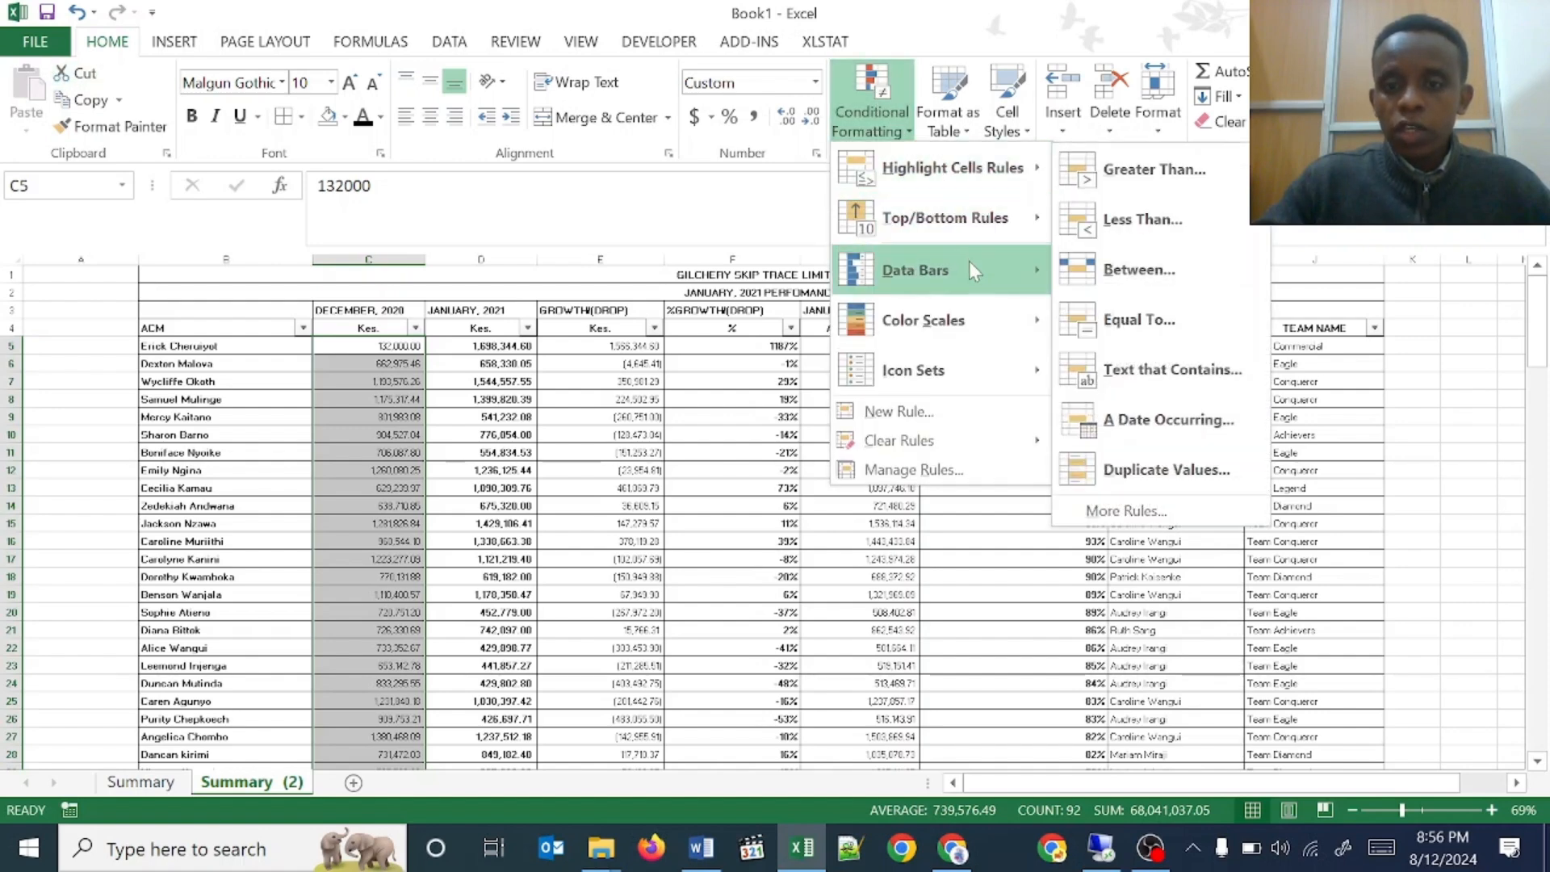
pyautogui.moveTo(969, 261)
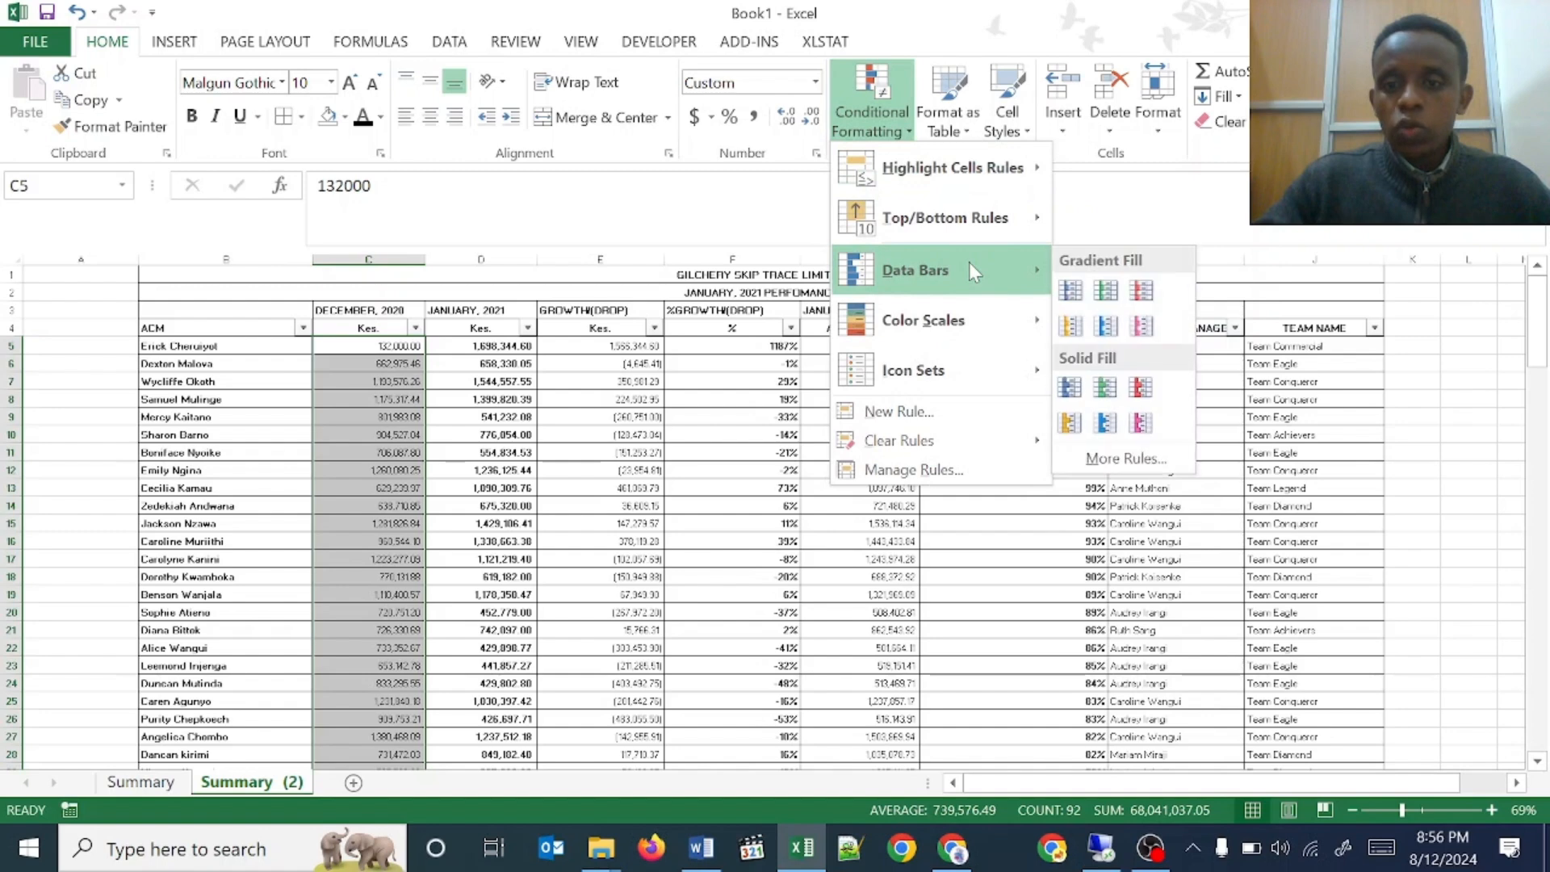
pyautogui.click(1106, 327)
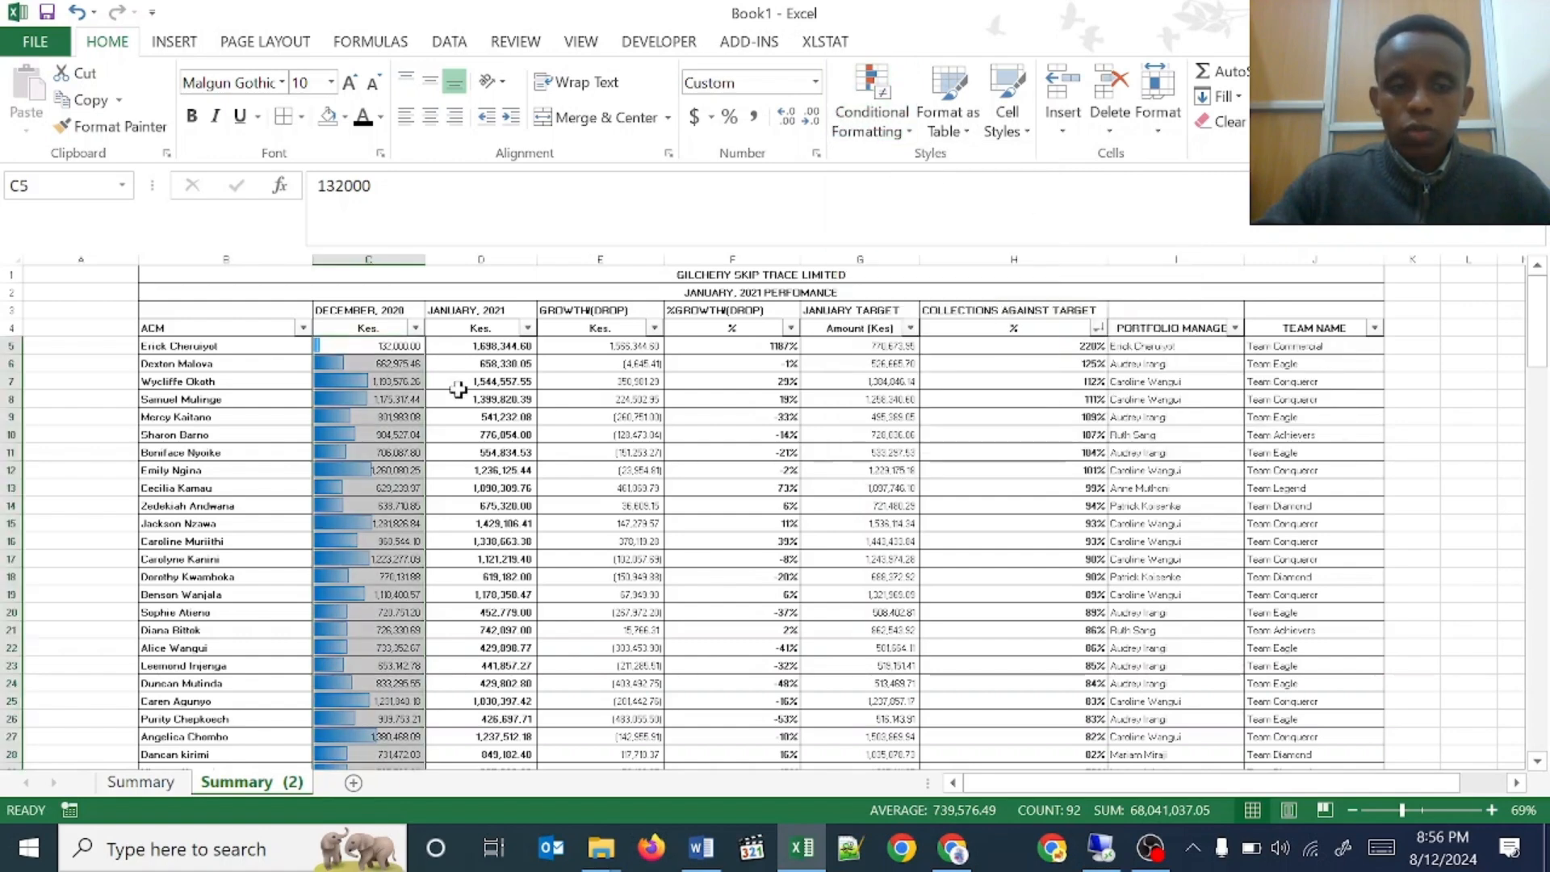
# - Apply green solid-fill data bars to the January, 2021 amounts in D5:D96, excluding the TOTAL row
pyautogui.click(483, 346)
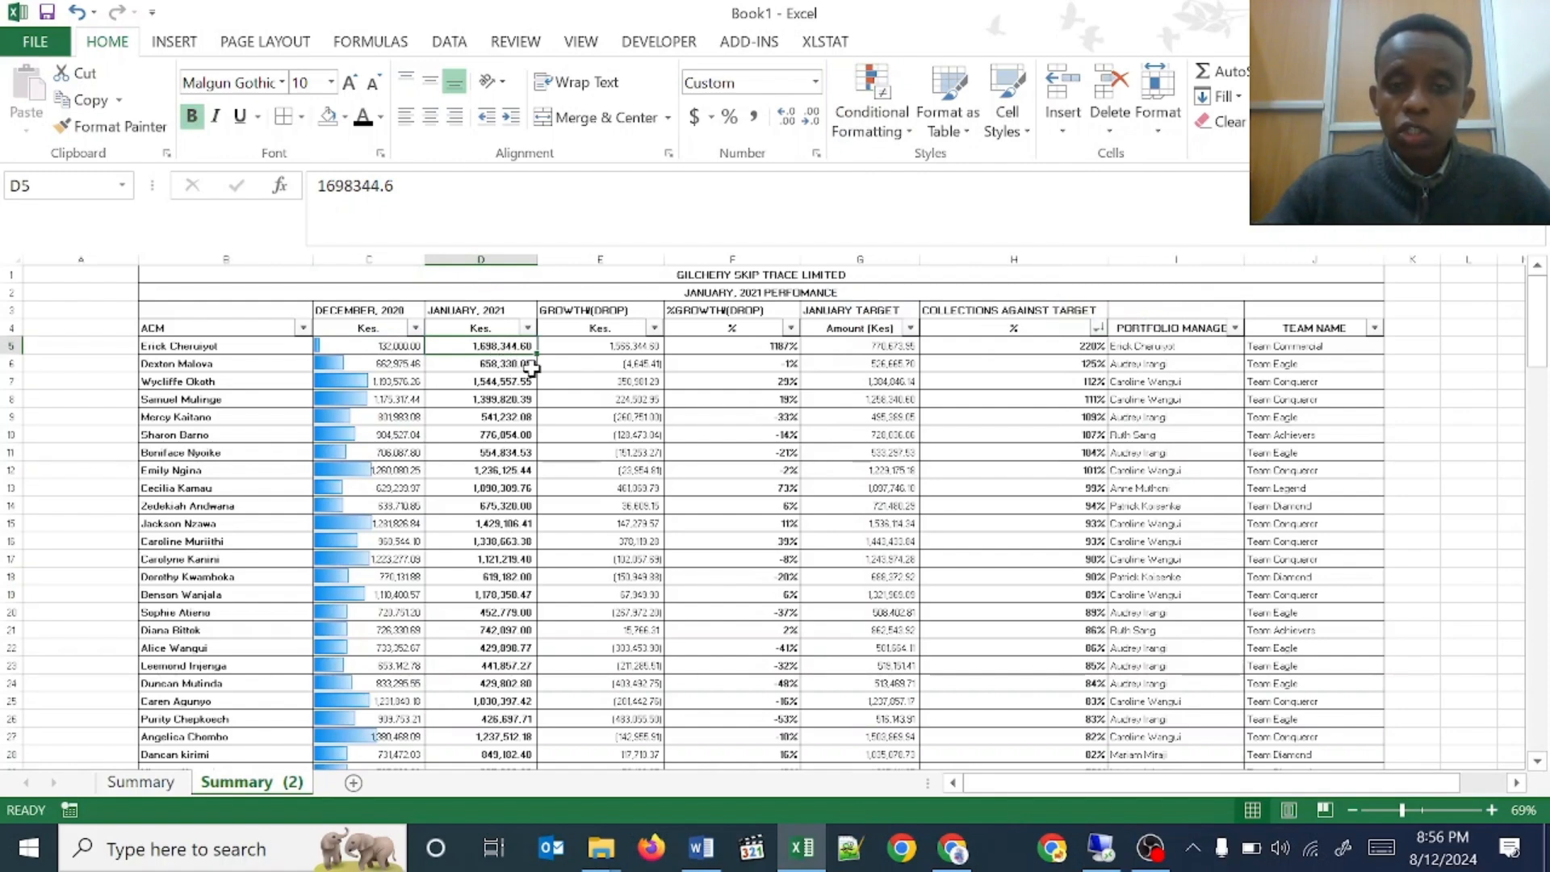
pyautogui.hotkey('shift', 'Down')
pyautogui.hotkey('shift', 'Down')
pyautogui.hotkey('shift', 'Down')
pyautogui.hotkey('shift', 'Down')
pyautogui.hotkey('shift', 'Down')
pyautogui.hotkey('shift', 'Down')
pyautogui.hotkey('shift', 'Down')
pyautogui.hotkey('shift', 'Down')
pyautogui.hotkey('shift', 'Down')
pyautogui.hotkey('shift', 'Down')
pyautogui.hotkey('shift', 'Down')
pyautogui.hotkey('shift', 'Down')
pyautogui.hotkey('shift', 'Down')
pyautogui.hotkey('shift', 'Down')
pyautogui.hotkey('shift', 'Down')
pyautogui.hotkey('shift', 'Down')
pyautogui.hotkey('shift', 'Down')
pyautogui.hotkey('shift', 'Down')
pyautogui.hotkey('shift', 'Down')
pyautogui.hotkey('shift', 'Down')
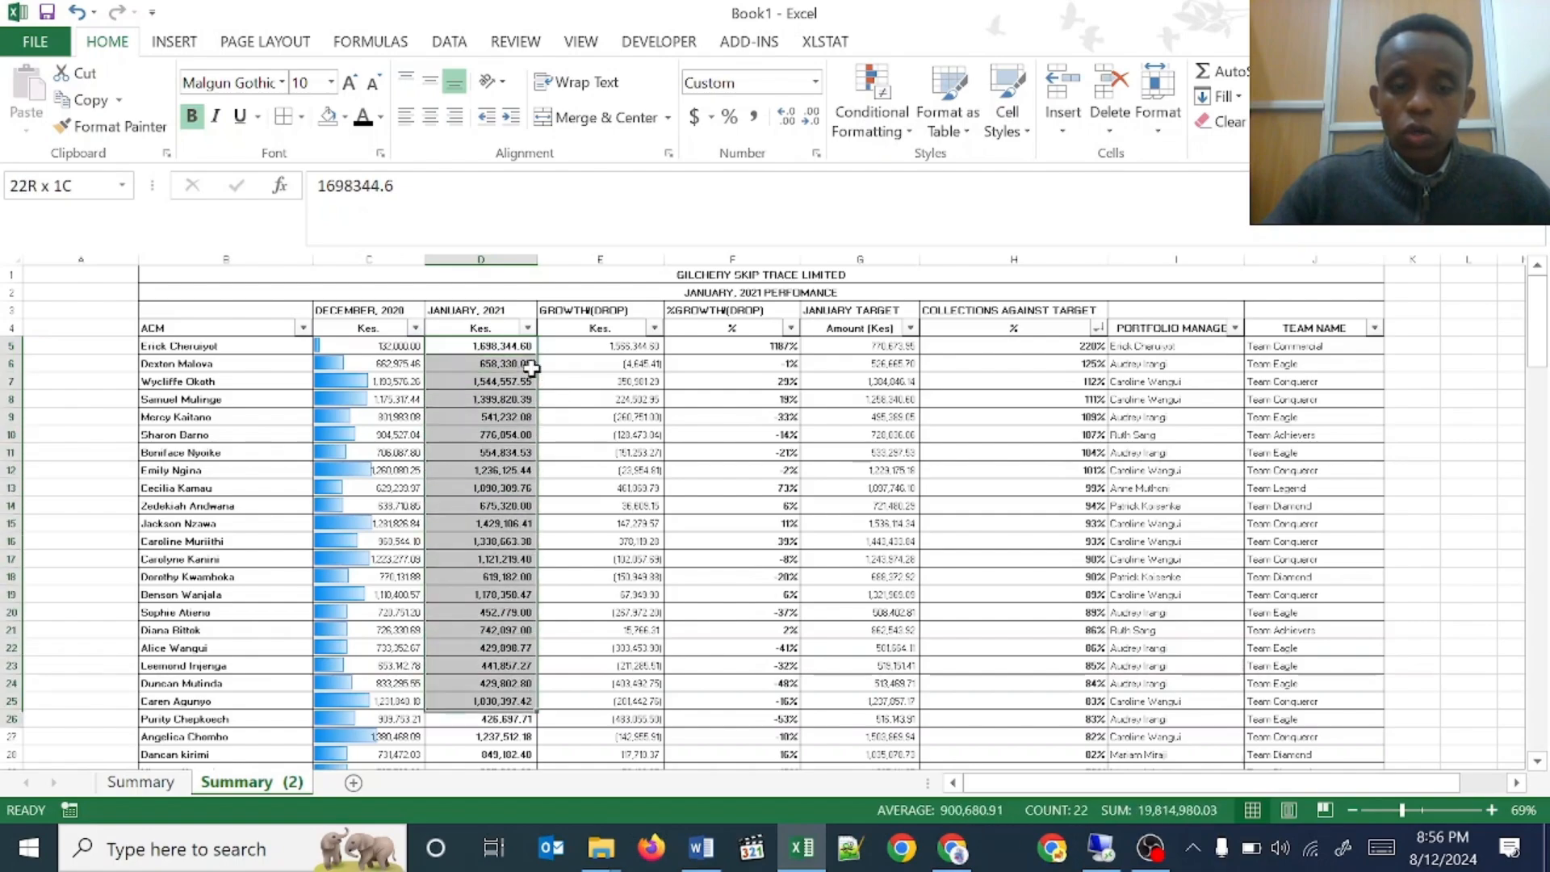
pyautogui.hotkey('shift', 'Down')
pyautogui.hotkey('shift', 'Down')
pyautogui.hotkey('shift', 'Down')
pyautogui.hotkey('shift', 'Down')
pyautogui.hotkey('shift', 'Down')
pyautogui.hotkey('shift', 'Down')
pyautogui.hotkey('shift', 'Down')
pyautogui.hotkey('shift', 'Down')
pyautogui.hotkey('shift', 'Down')
pyautogui.hotkey('shift', 'Down')
pyautogui.hotkey('shift', 'Down')
pyautogui.hotkey('shift', 'Down')
pyautogui.hotkey('shift', 'Down')
pyautogui.hotkey('shift', 'Down')
pyautogui.hotkey('shift', 'Down')
pyautogui.hotkey('shift', 'Down')
pyautogui.hotkey('shift', 'Down')
pyautogui.hotkey('shift', 'Down')
pyautogui.hotkey('shift', 'Down')
pyautogui.hotkey('shift', 'Down')
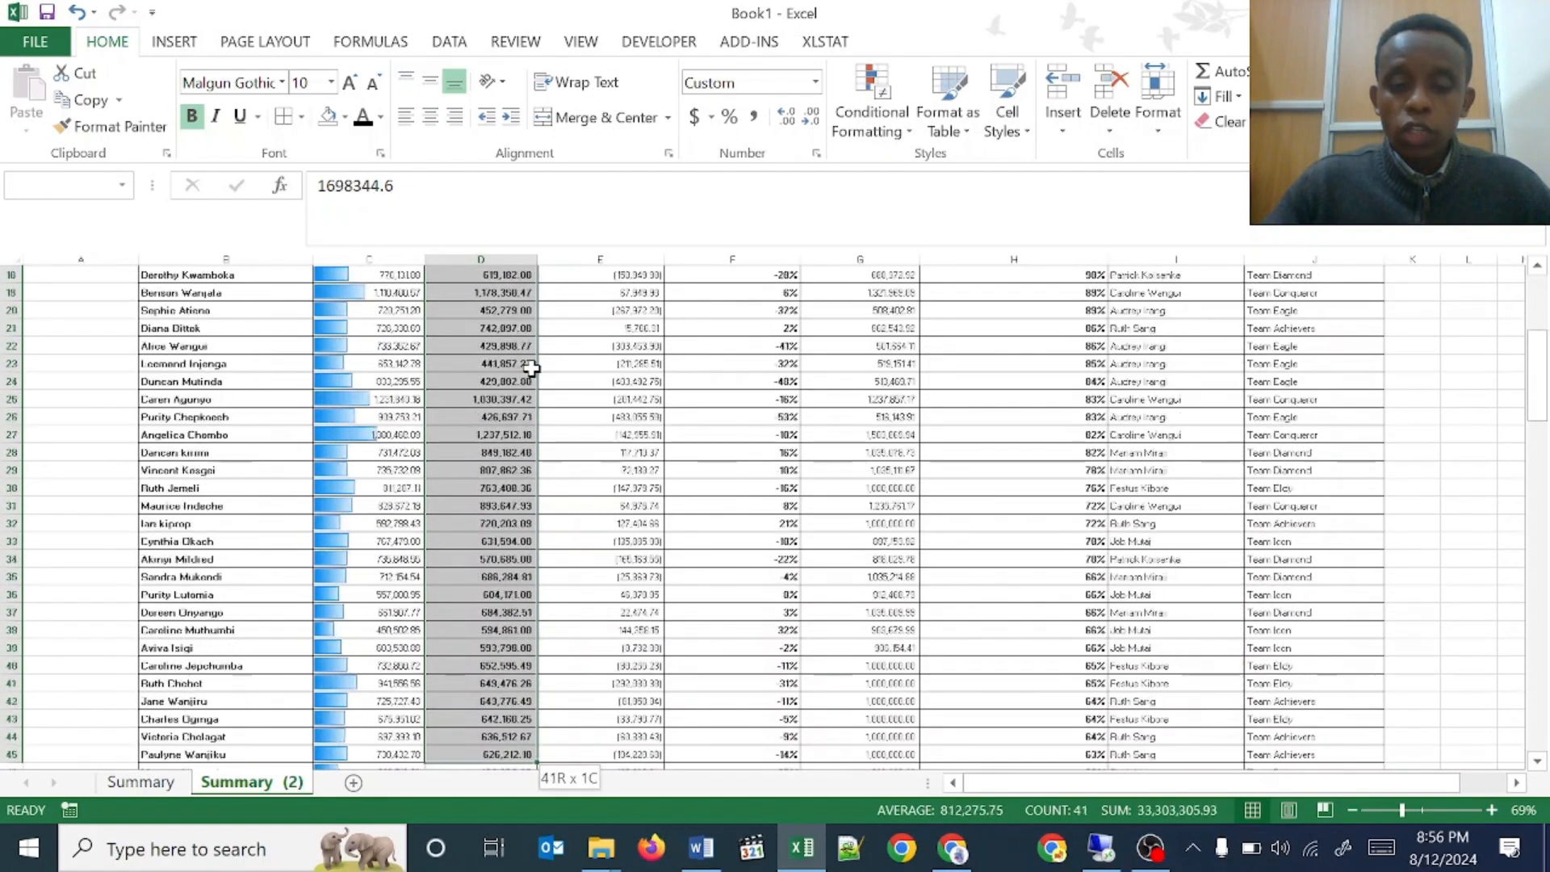
pyautogui.hotkey('shift', 'Down')
pyautogui.hotkey('shift', 'Down')
pyautogui.hotkey('shift', 'Down')
pyautogui.hotkey('shift', 'Down')
pyautogui.hotkey('shift', 'Down')
pyautogui.hotkey('shift', 'Down')
pyautogui.hotkey('shift', 'Down')
pyautogui.hotkey('shift', 'Down')
pyautogui.hotkey('shift', 'Down')
pyautogui.hotkey('shift', 'Down')
pyautogui.hotkey('shift', 'Down')
pyautogui.hotkey('shift', 'Down')
pyautogui.hotkey('shift', 'Down')
pyautogui.hotkey('shift', 'Down')
pyautogui.hotkey('shift', 'Down')
pyautogui.hotkey('shift', 'Down')
pyautogui.hotkey('shift', 'Down')
pyautogui.hotkey('shift', 'Down')
pyautogui.hotkey('shift', 'Down')
pyautogui.hotkey('shift', 'Down')
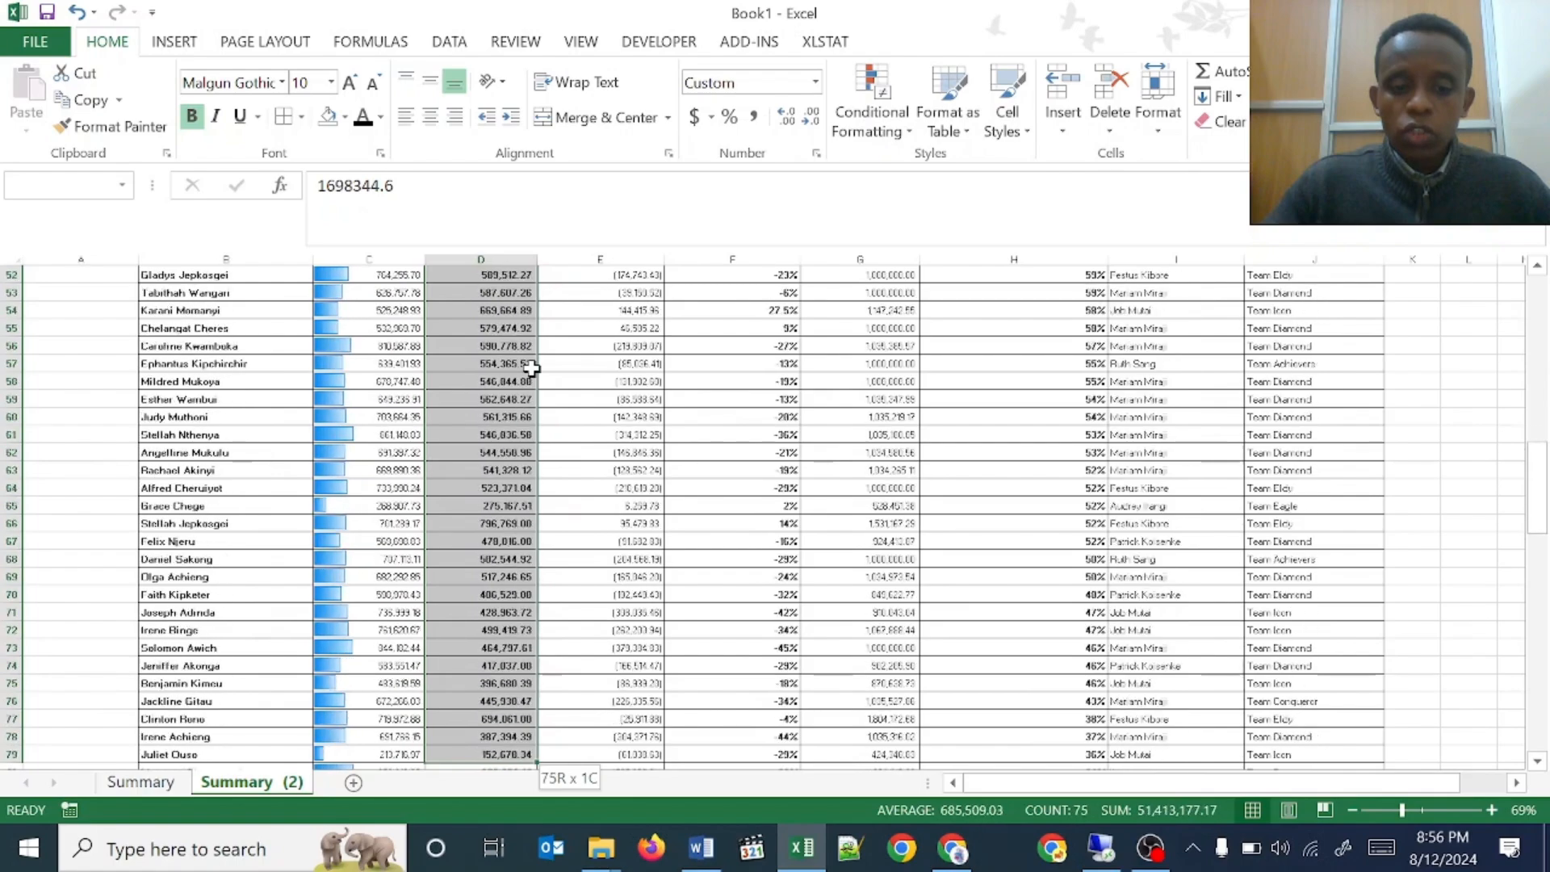
pyautogui.hotkey('shift', 'Down')
pyautogui.hotkey('shift', 'Down')
pyautogui.hotkey('shift', 'Down')
pyautogui.hotkey('shift', 'Down')
pyautogui.hotkey('shift', 'Down')
pyautogui.hotkey('shift', 'Down')
pyautogui.hotkey('shift', 'Down')
pyautogui.hotkey('shift', 'Down')
pyautogui.hotkey('shift', 'Down')
pyautogui.hotkey('shift', 'Down')
pyautogui.hotkey('shift', 'Down')
pyautogui.hotkey('shift', 'Down')
pyautogui.hotkey('shift', 'Up')
pyautogui.hotkey('shift', 'Up')
pyautogui.hotkey('shift', 'Up')
pyautogui.hotkey('shift', 'Up')
pyautogui.hotkey('shift', 'Up')
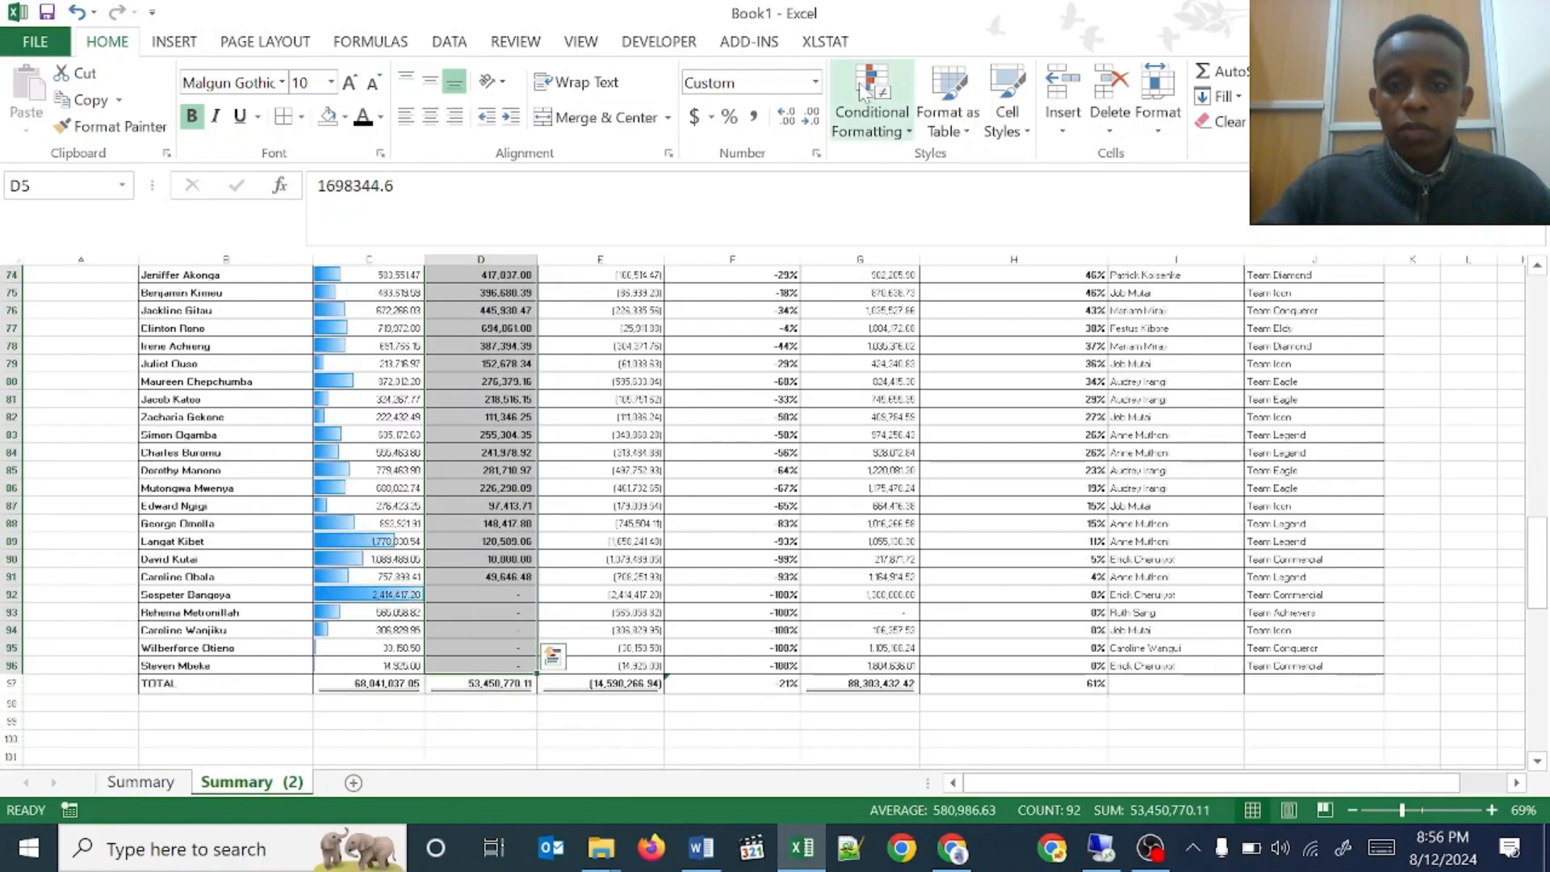
pyautogui.click(869, 117)
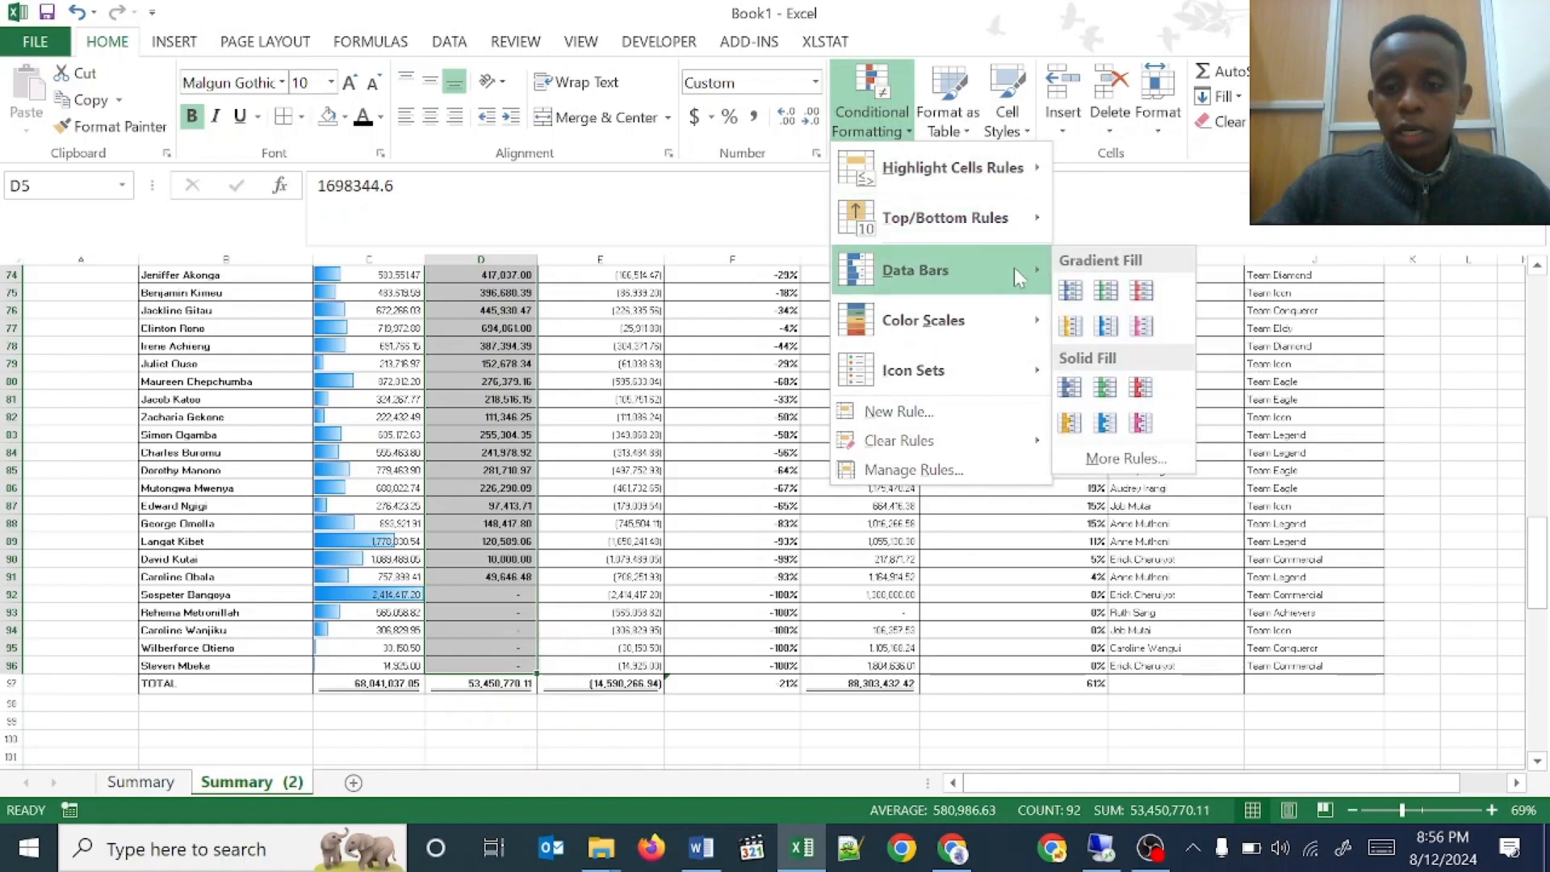
pyautogui.click(1104, 388)
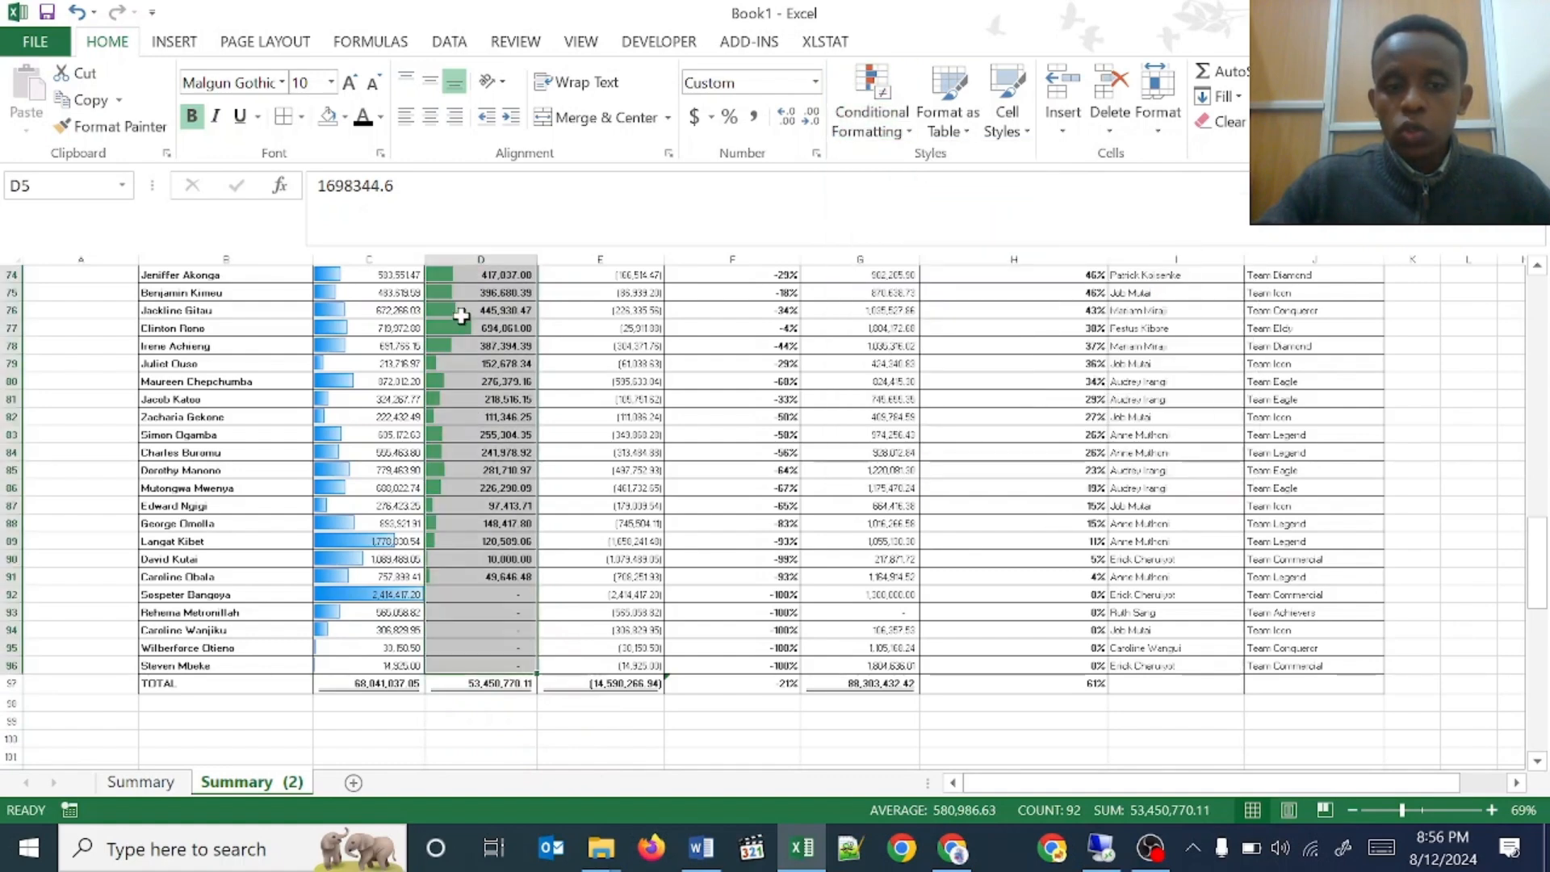
# - Compare the December and January data bars for the collectors in rows 77 and 92
pyautogui.moveTo(461, 312); pyautogui.dragTo(461, 317)
pyautogui.click(462, 315)
pyautogui.press('Down')
pyautogui.press('Down')
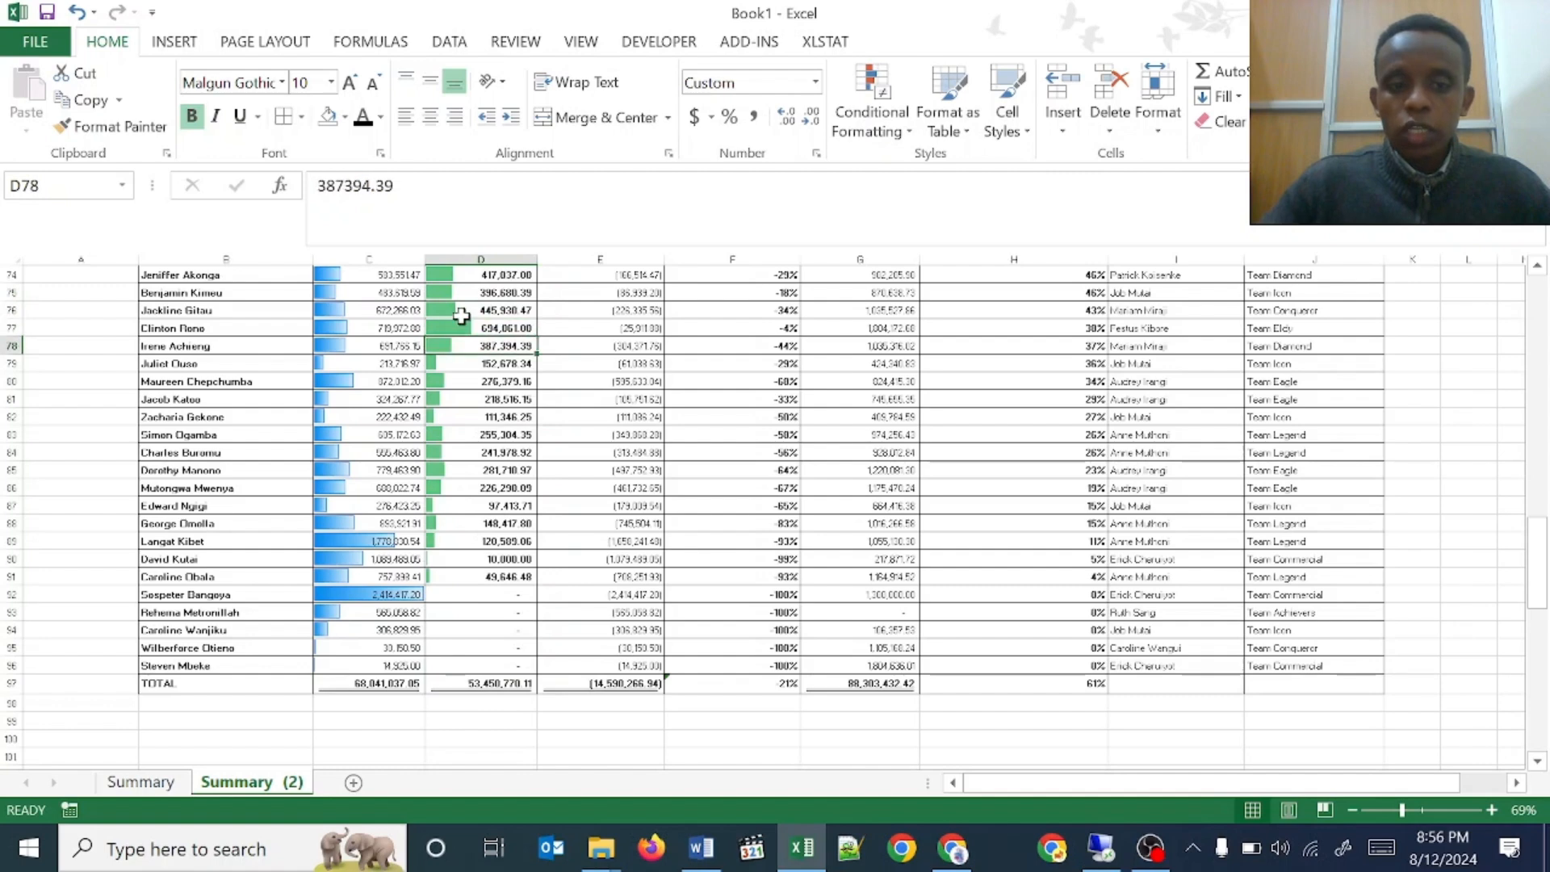
pyautogui.moveTo(316, 326); pyautogui.dragTo(490, 334)
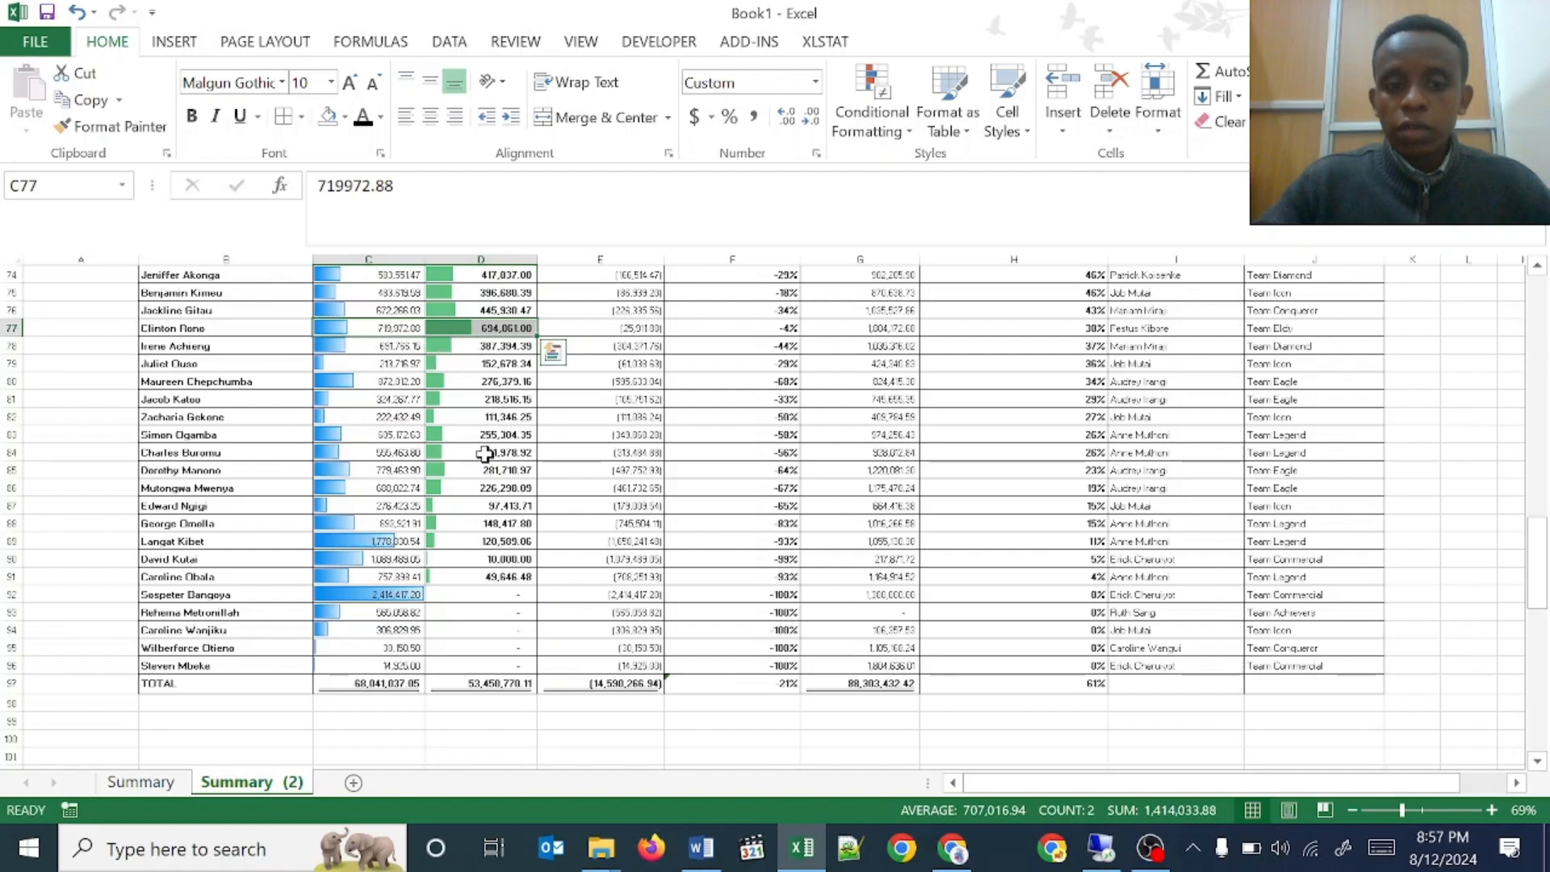
pyautogui.click(384, 594)
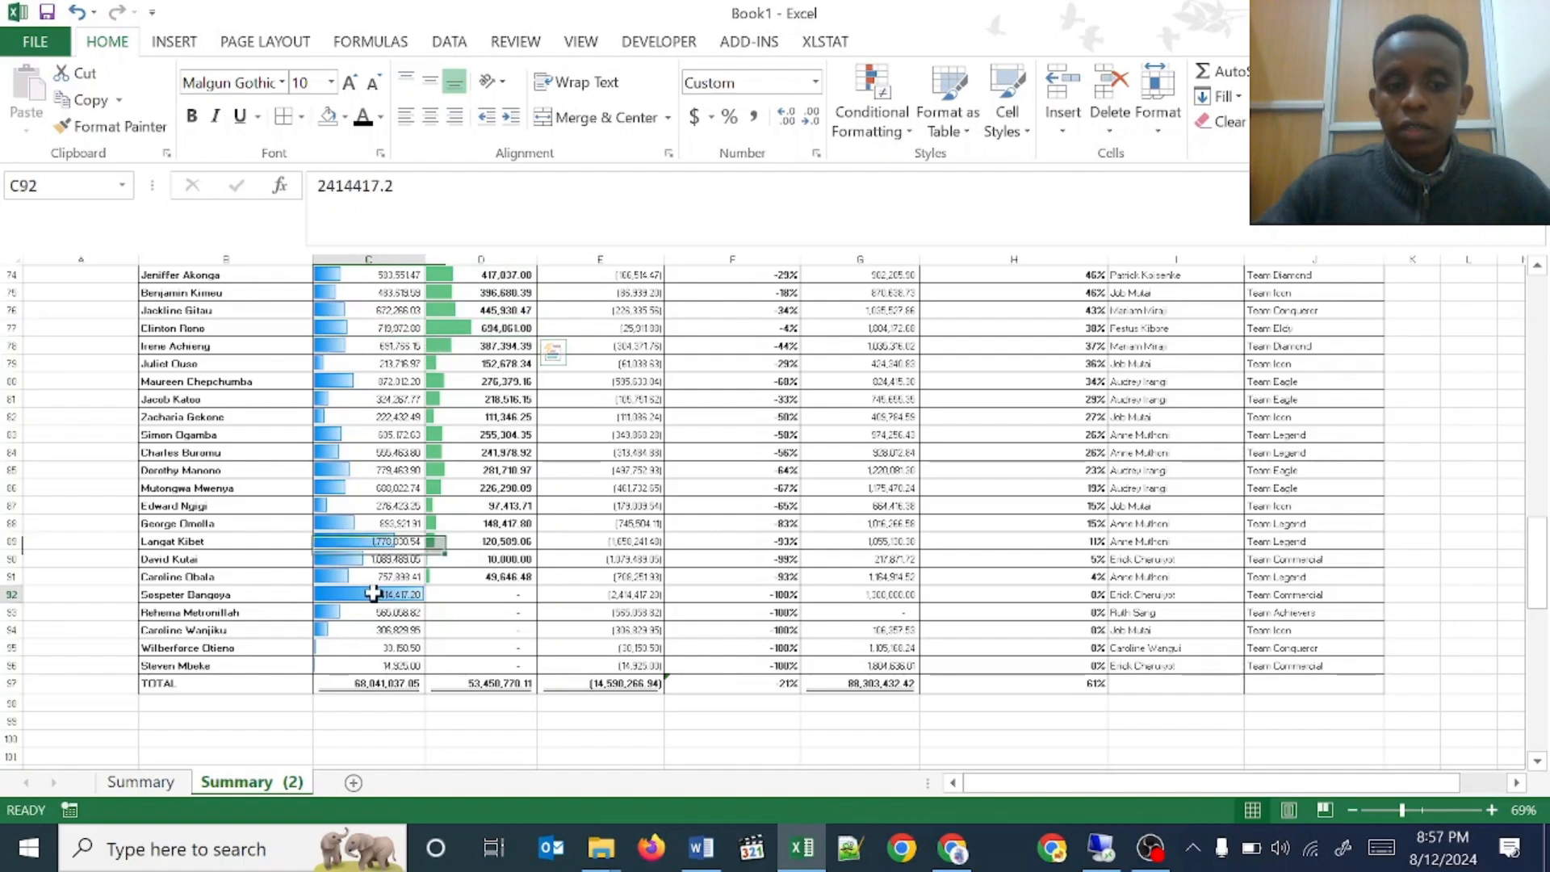
pyautogui.click(462, 594)
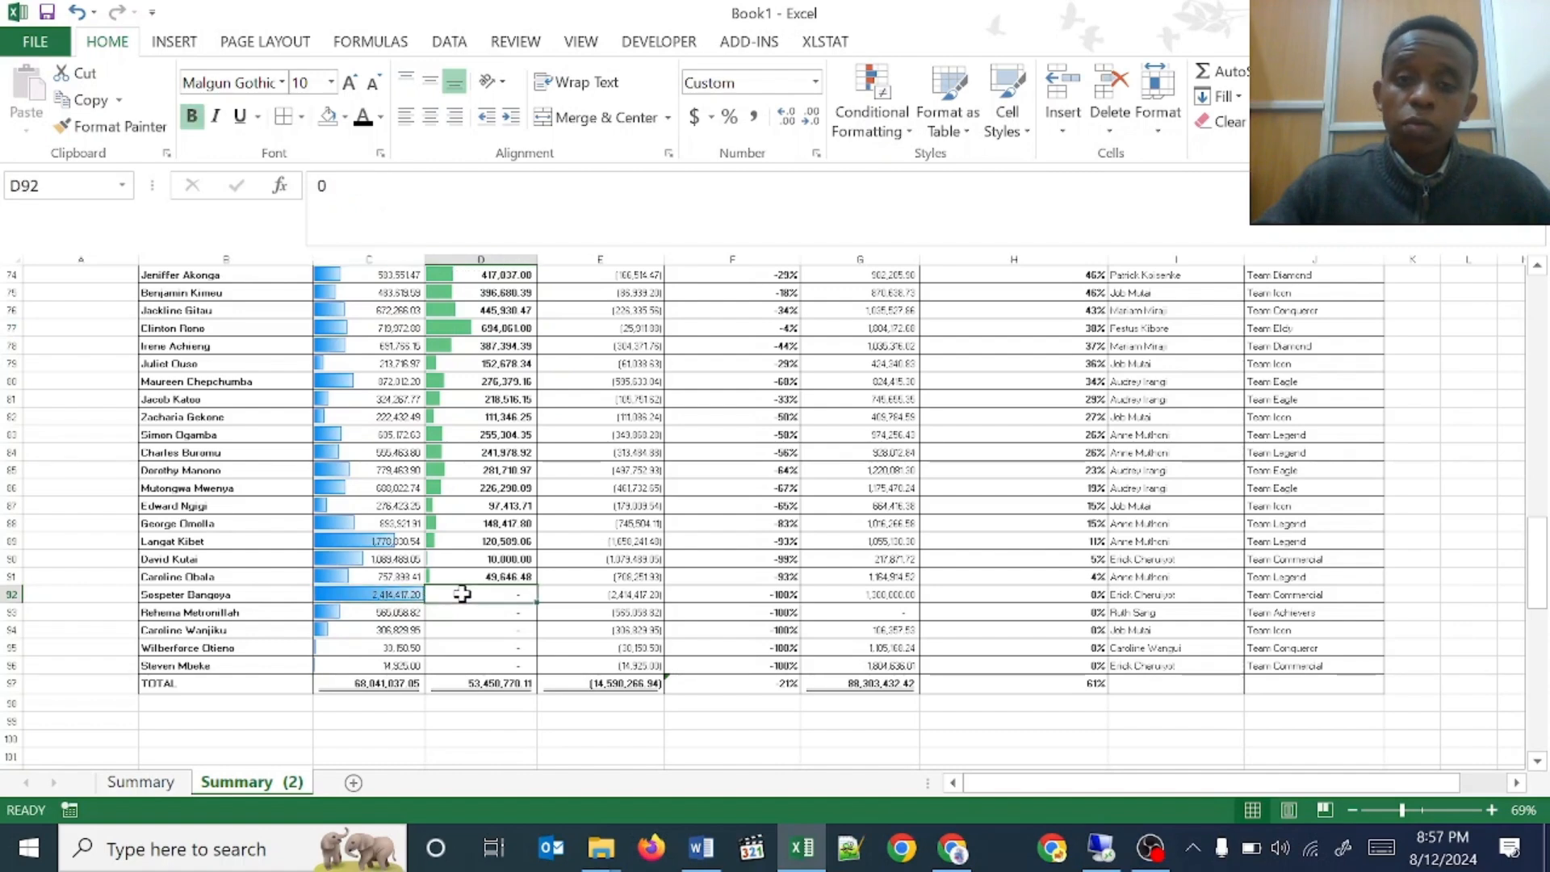
pyautogui.moveTo(380, 593); pyautogui.dragTo(460, 593)
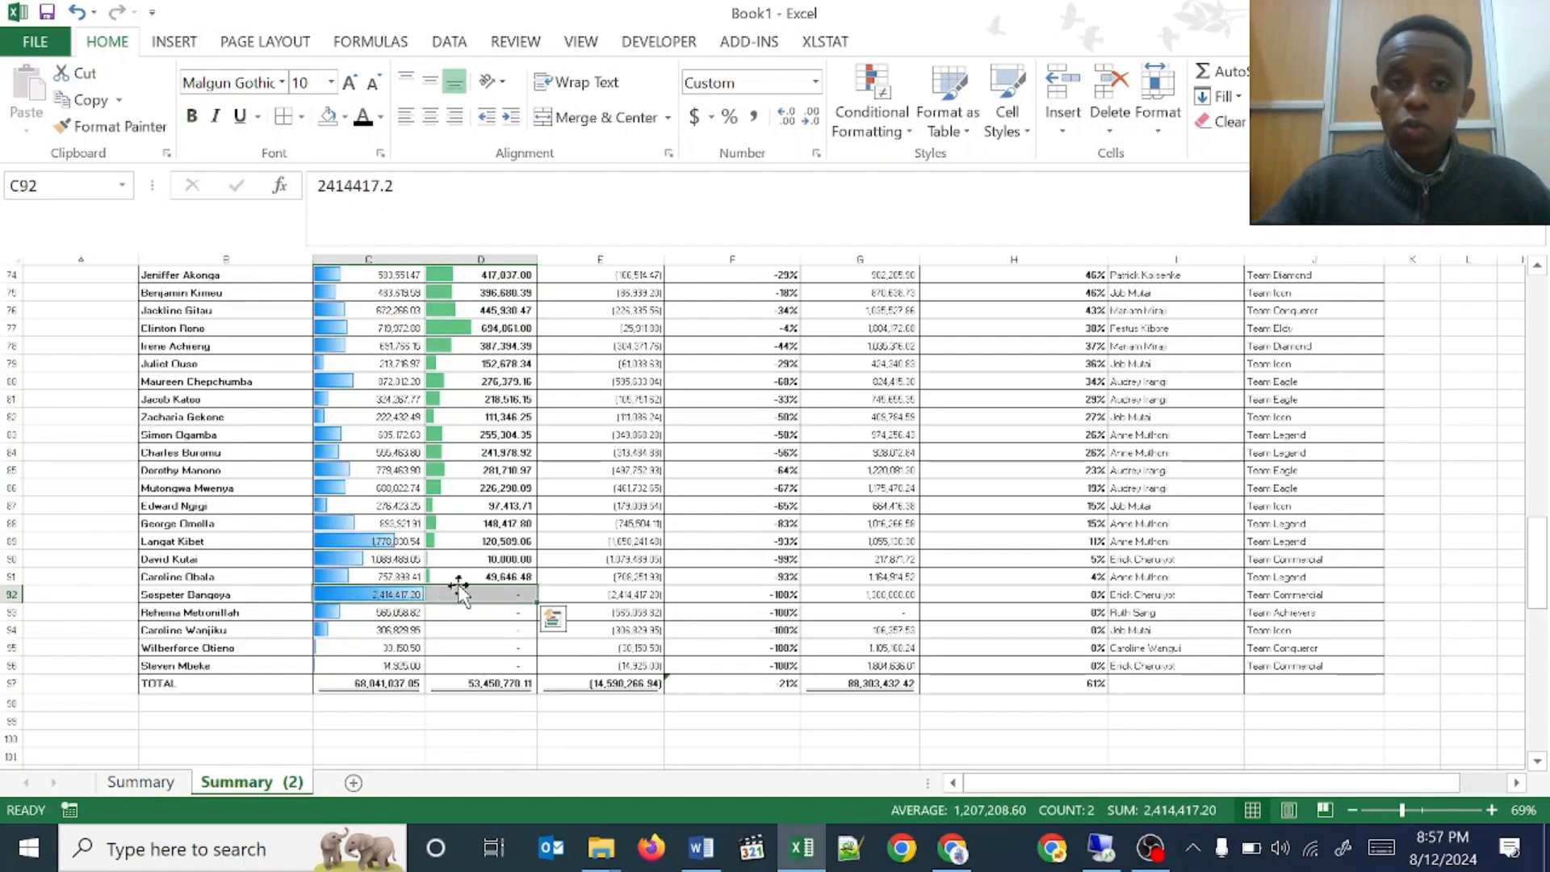
pyautogui.hotkey('ctrl', 'Up')
pyautogui.hotkey('ctrl', 'Up')
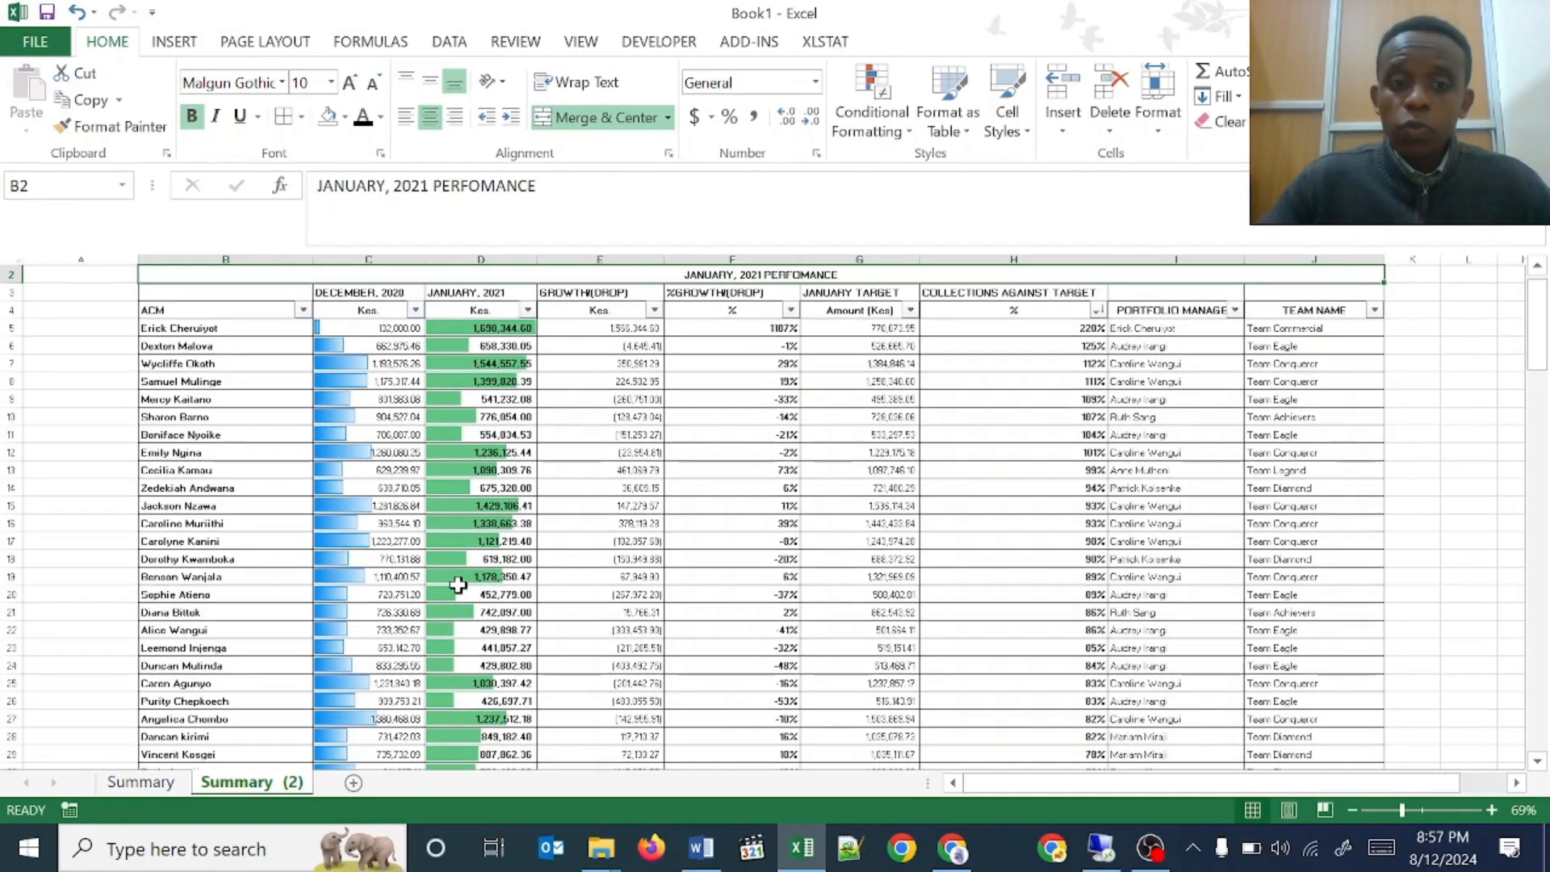
pyautogui.hotkey('ctrl', 'Up')
# - Examine the GROWTH/(DROP) and %GROWTH/(DROP) columns and the formulas in their first rows
pyautogui.moveTo(622, 346); pyautogui.dragTo(640, 505)
pyautogui.moveTo(718, 355); pyautogui.dragTo(716, 525)
pyautogui.moveTo(605, 345); pyautogui.dragTo(630, 576)
pyautogui.click(738, 415)
pyautogui.click(599, 380)
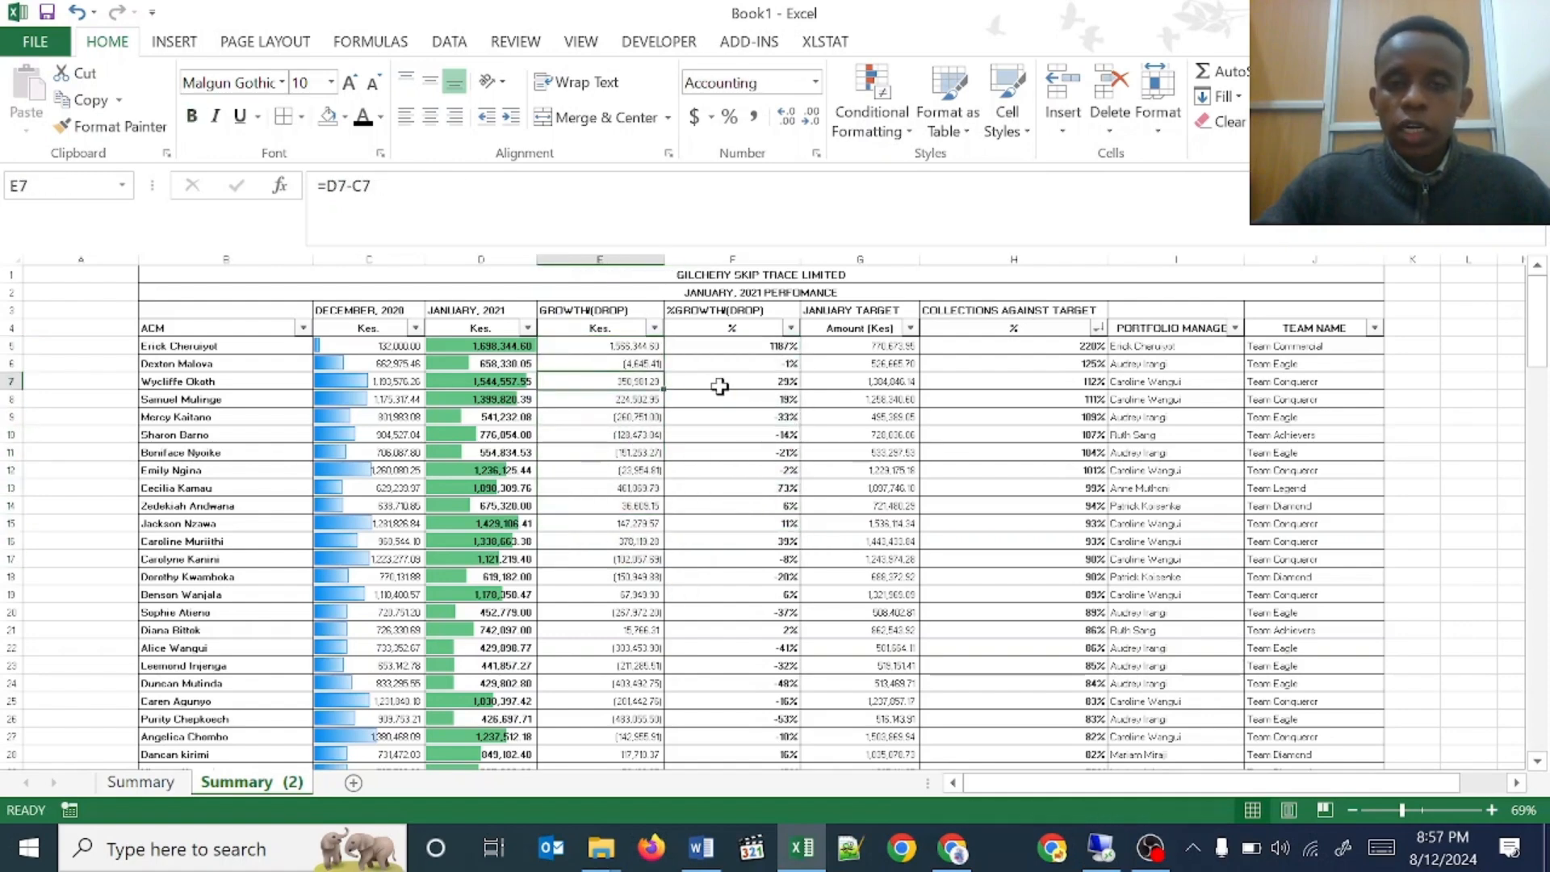
pyautogui.click(714, 354)
pyautogui.click(597, 361)
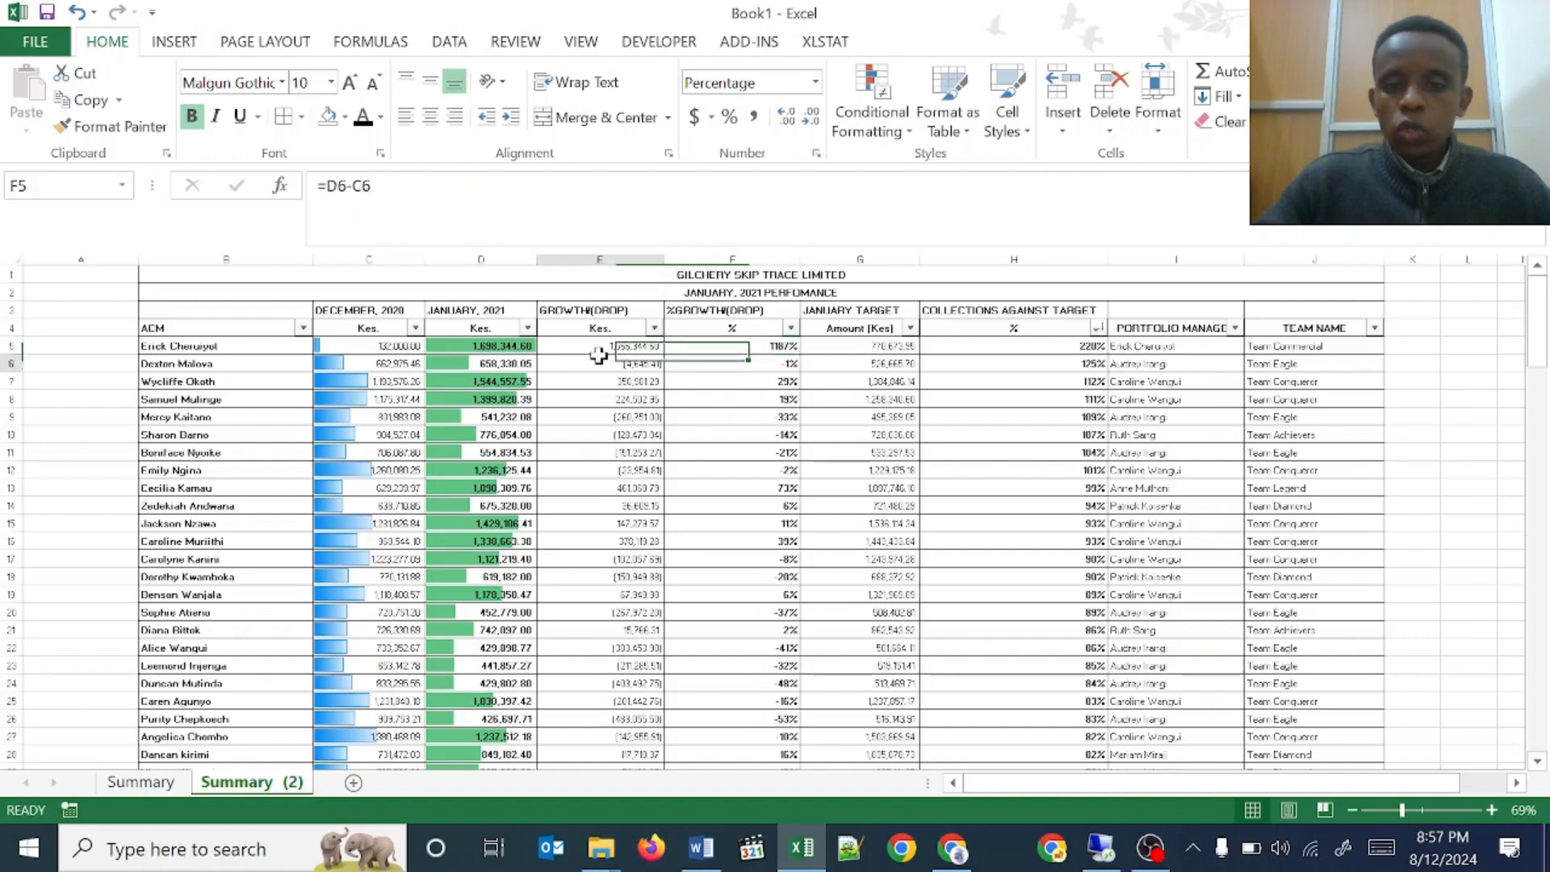
pyautogui.click(747, 351)
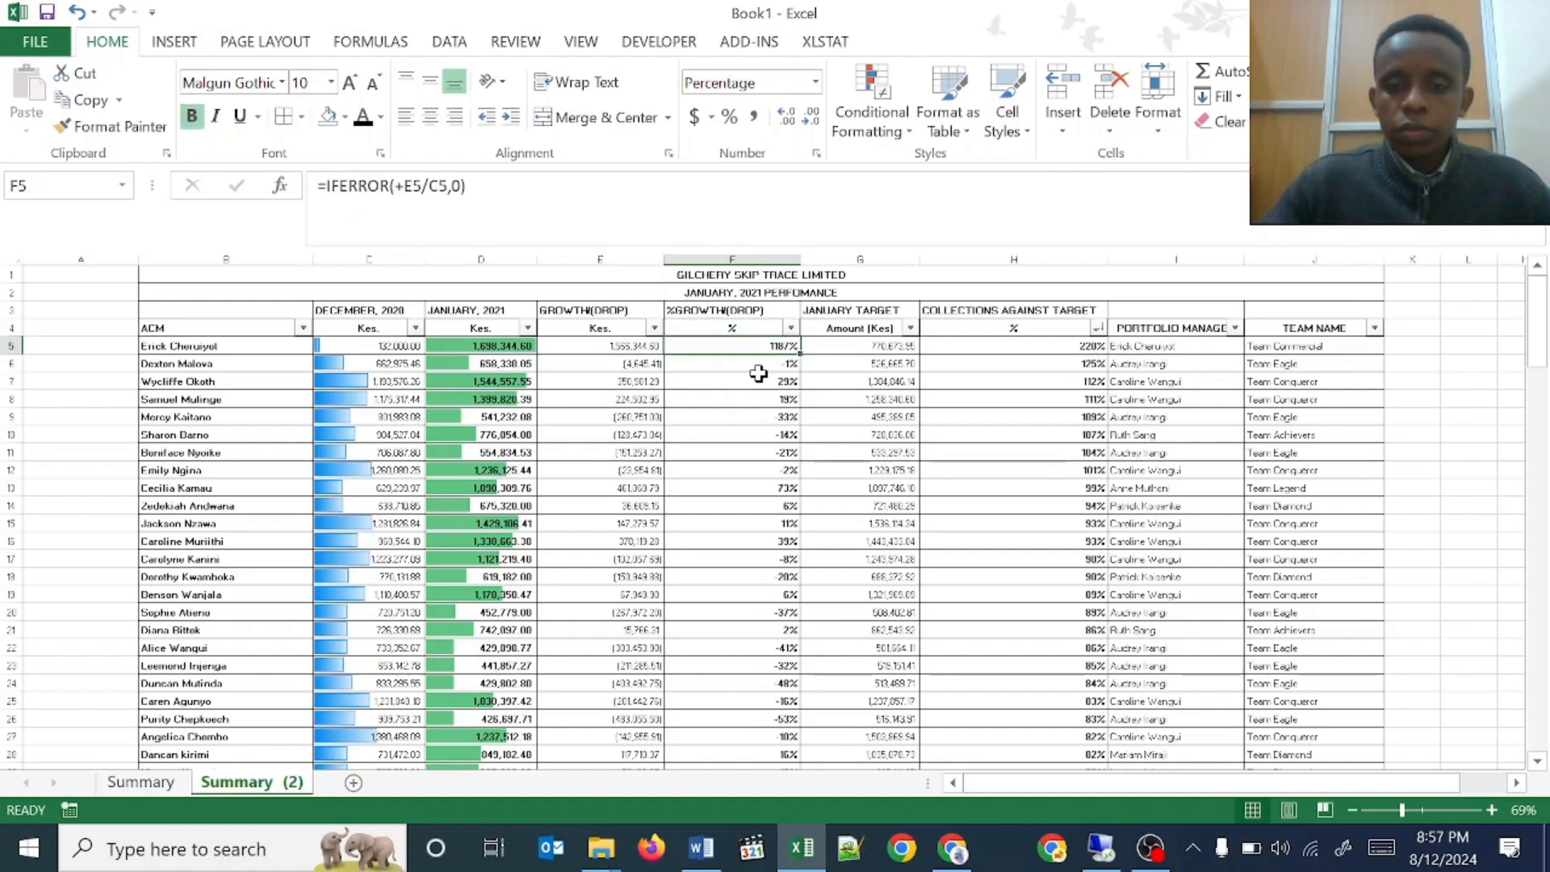
# - Highlight %GROWTH/(DROP) values less than 0 in F5:F96 with Light Red Fill with Dark Red Text, excluding the TOTAL row
pyautogui.moveTo(758, 373); pyautogui.dragTo(759, 373)
pyautogui.hotkey('ctrl', 'q')
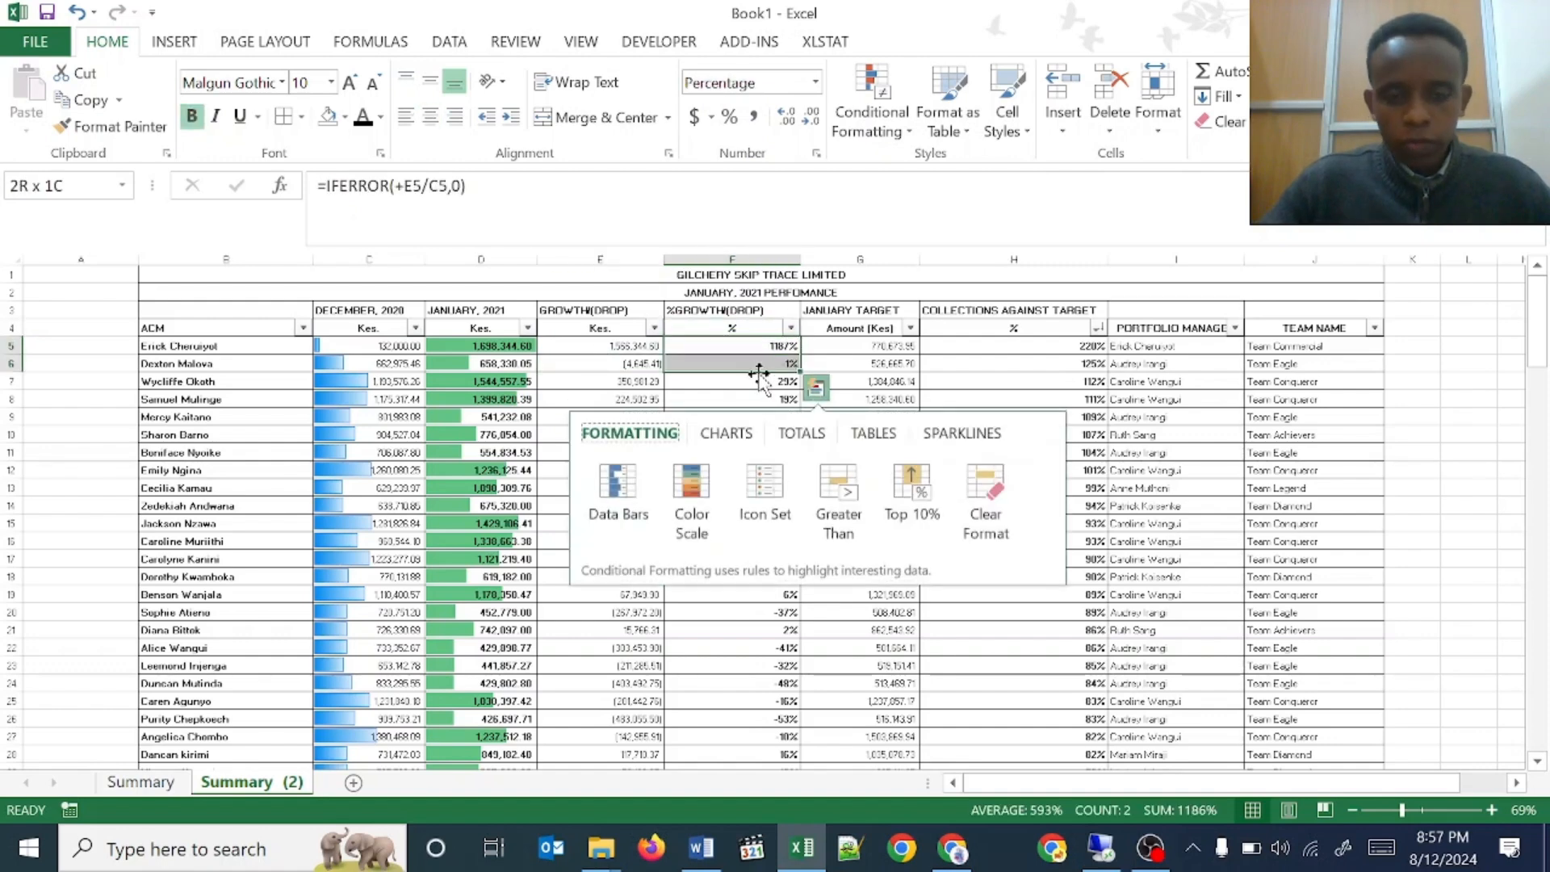
pyautogui.press('Escape')
pyautogui.hotkey('shift', 'Up')
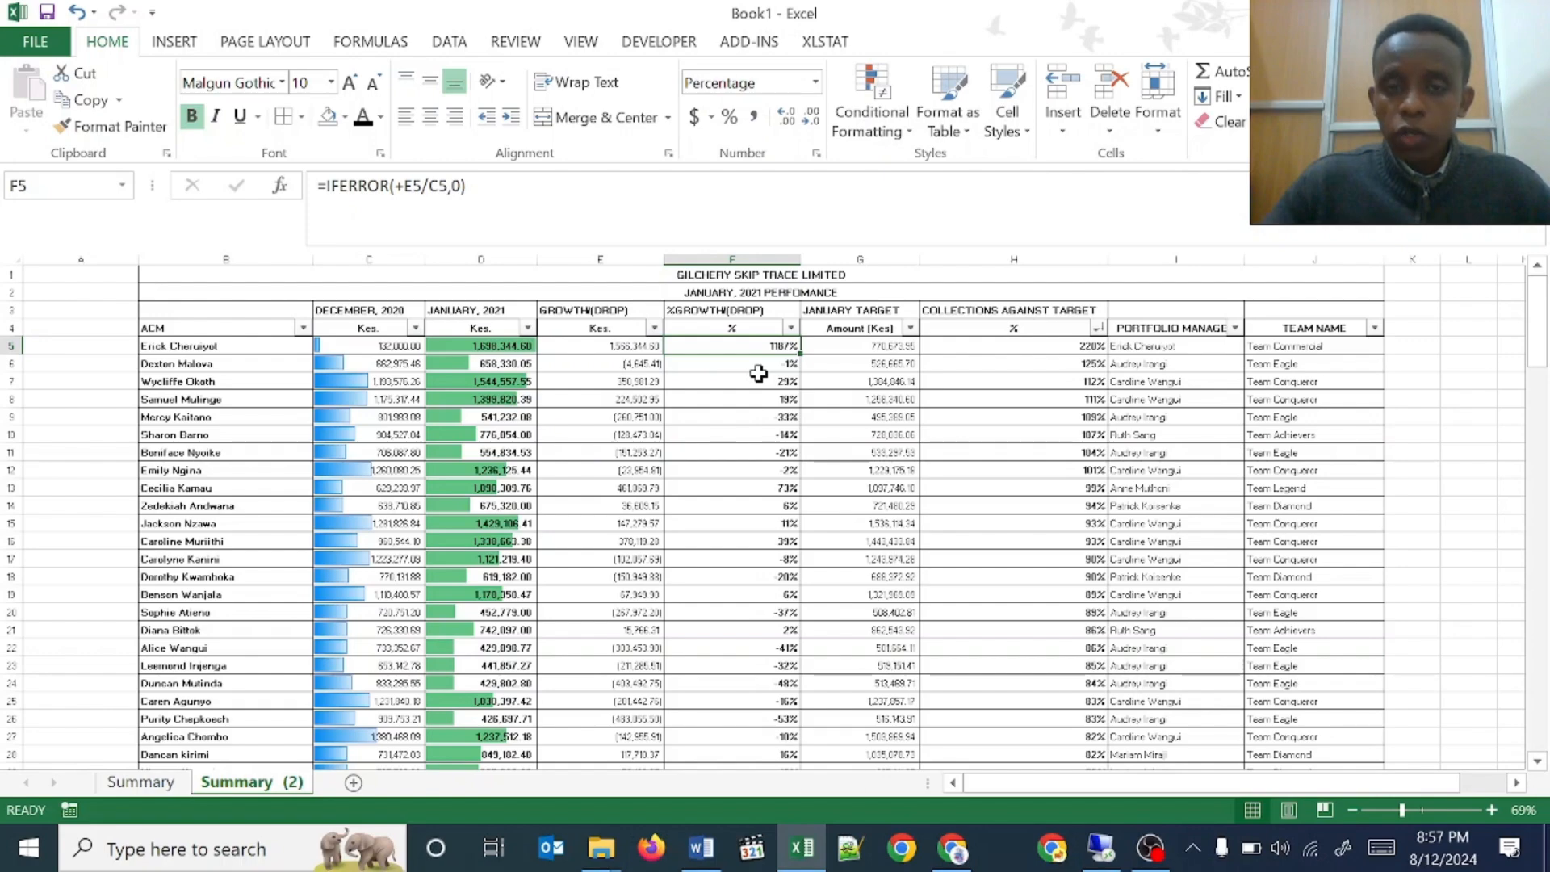
pyautogui.hotkey('ctrl', 'shift', 'Down')
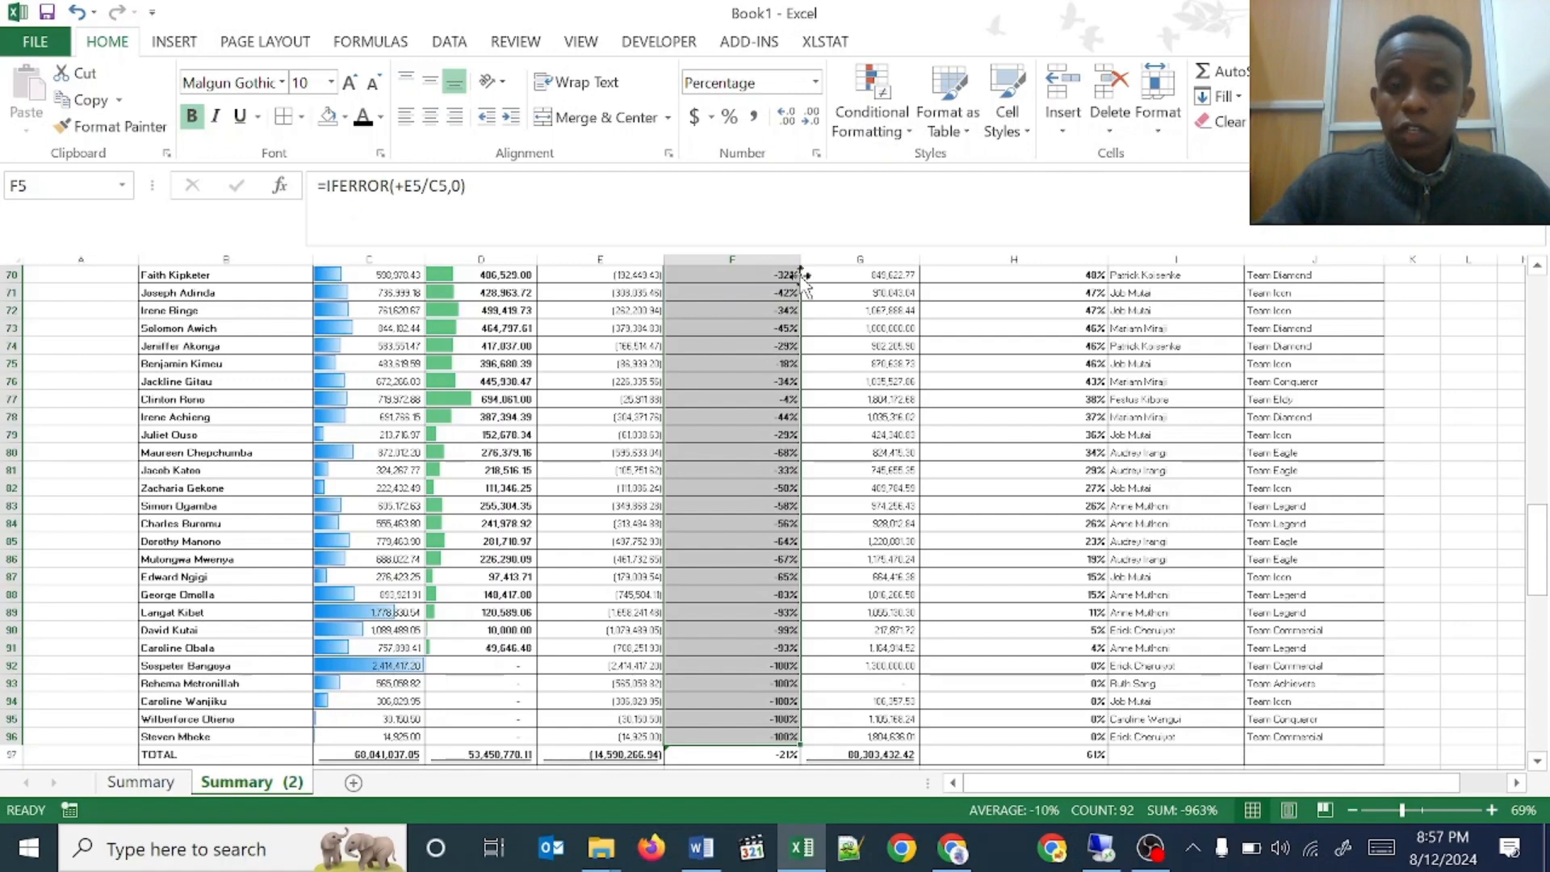
pyautogui.click(874, 117)
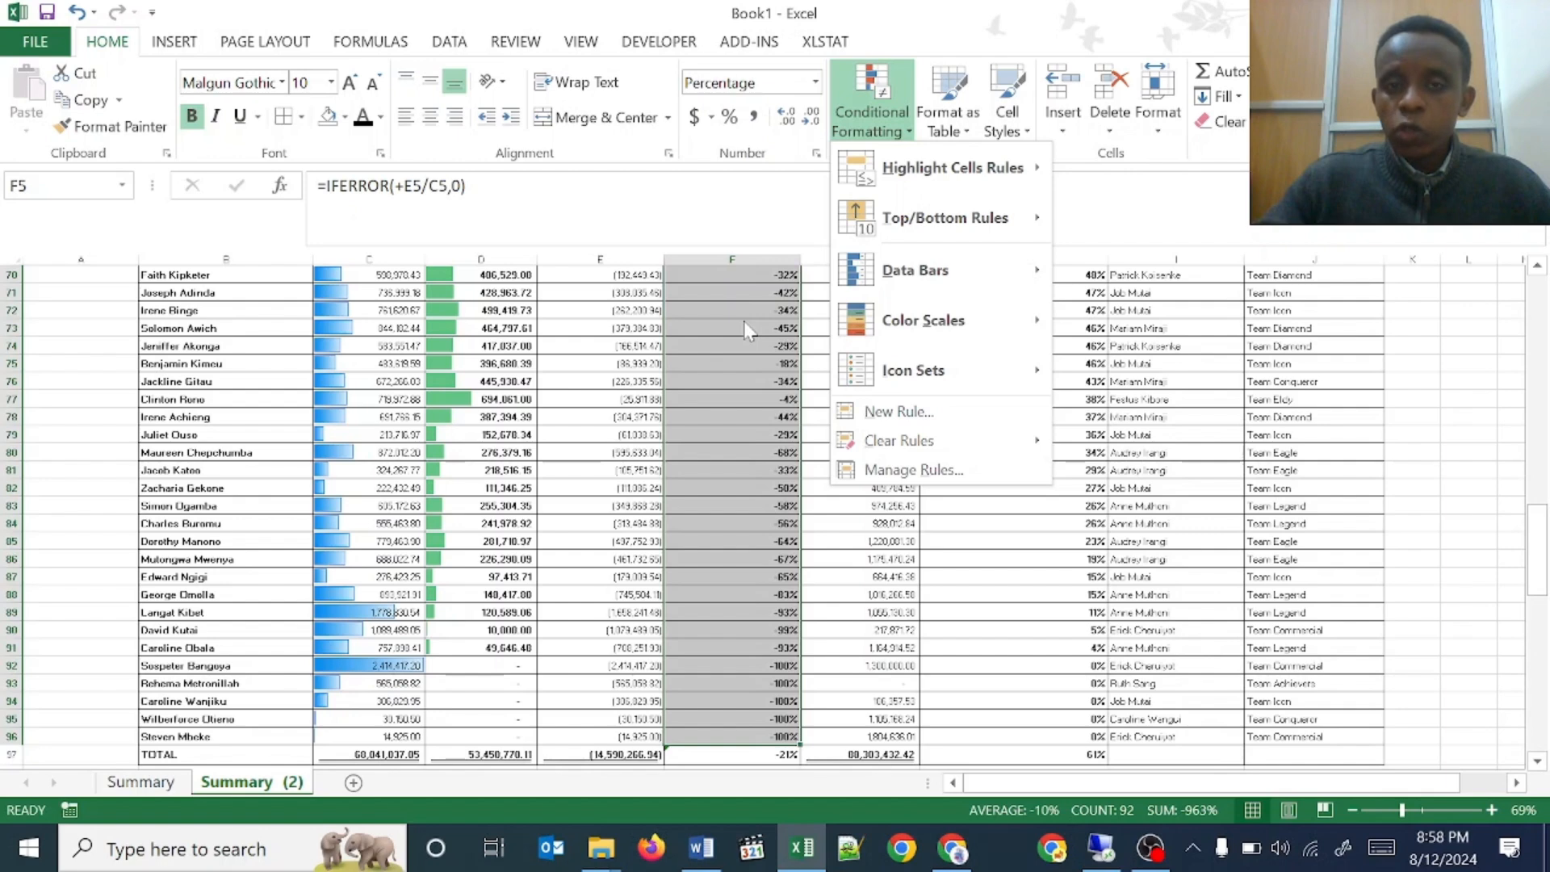
pyautogui.moveTo(1001, 178)
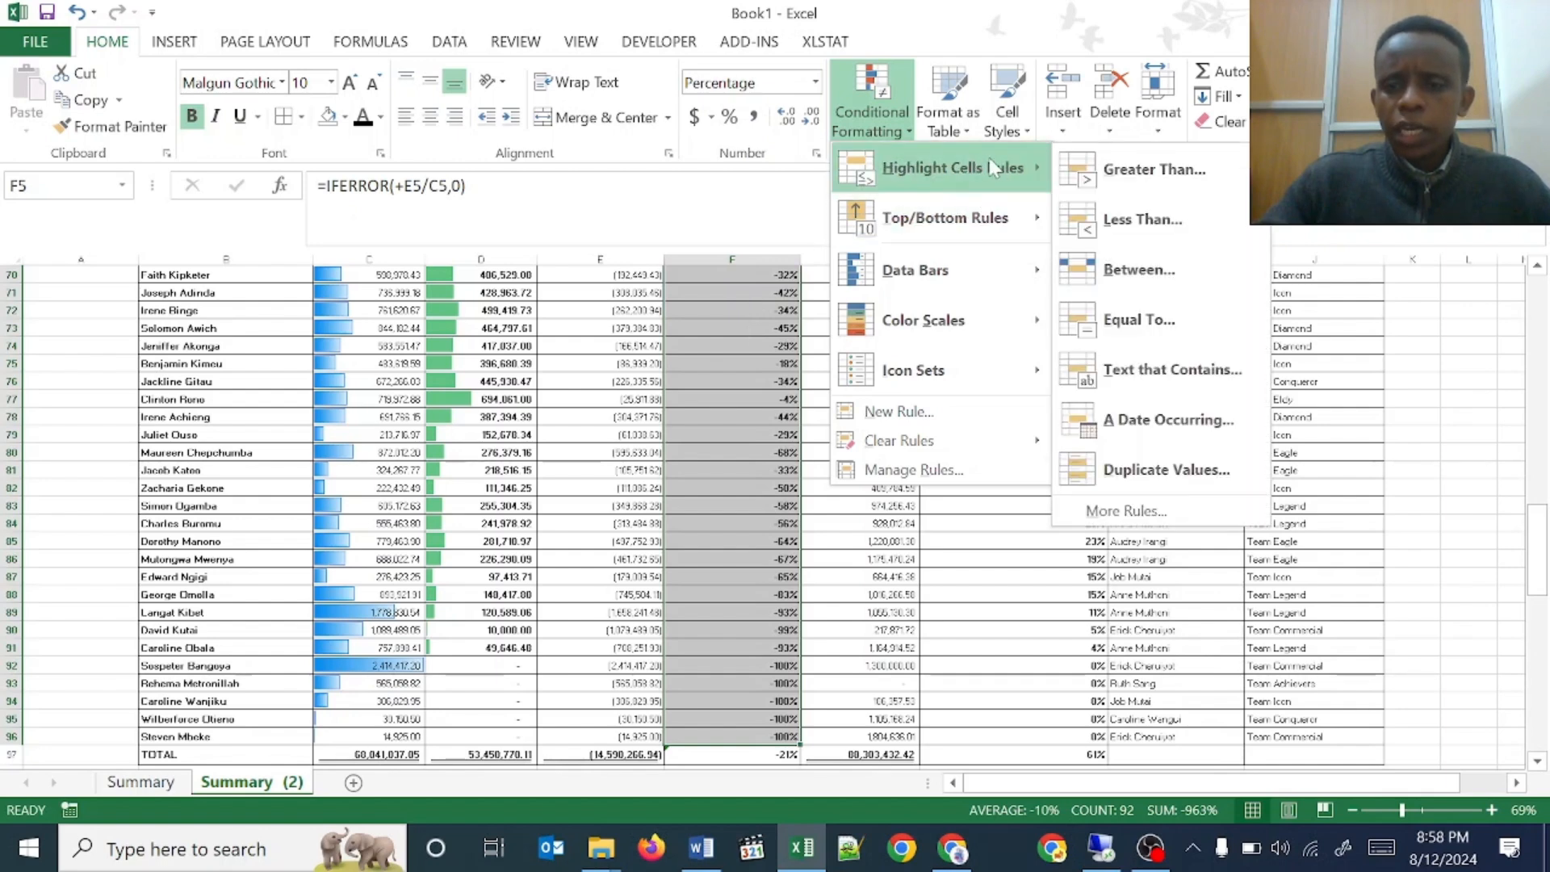
pyautogui.click(1156, 217)
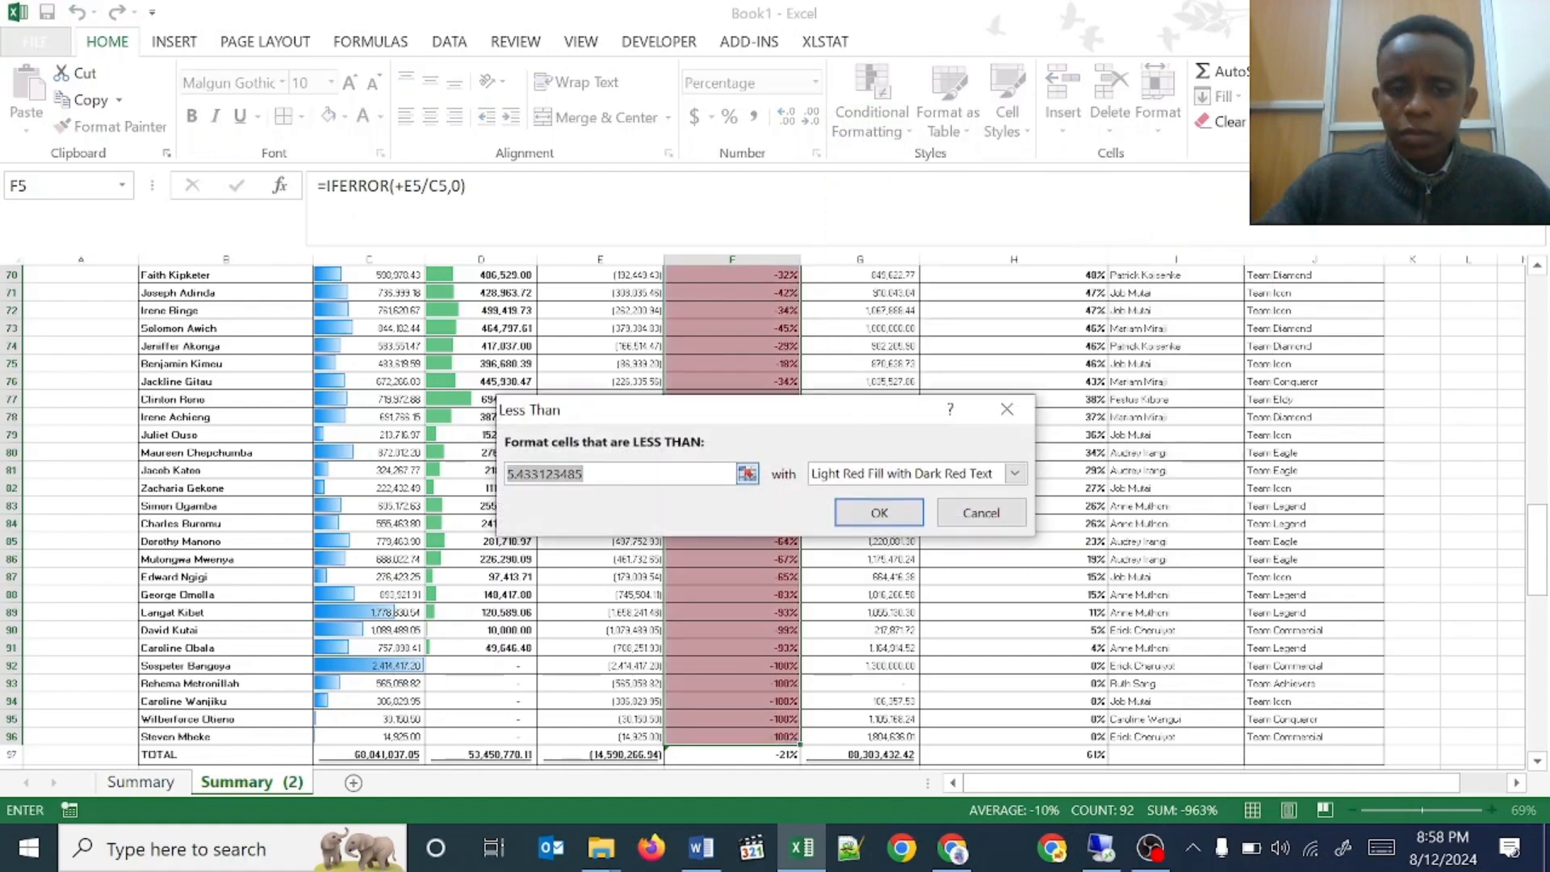
pyautogui.write('0')
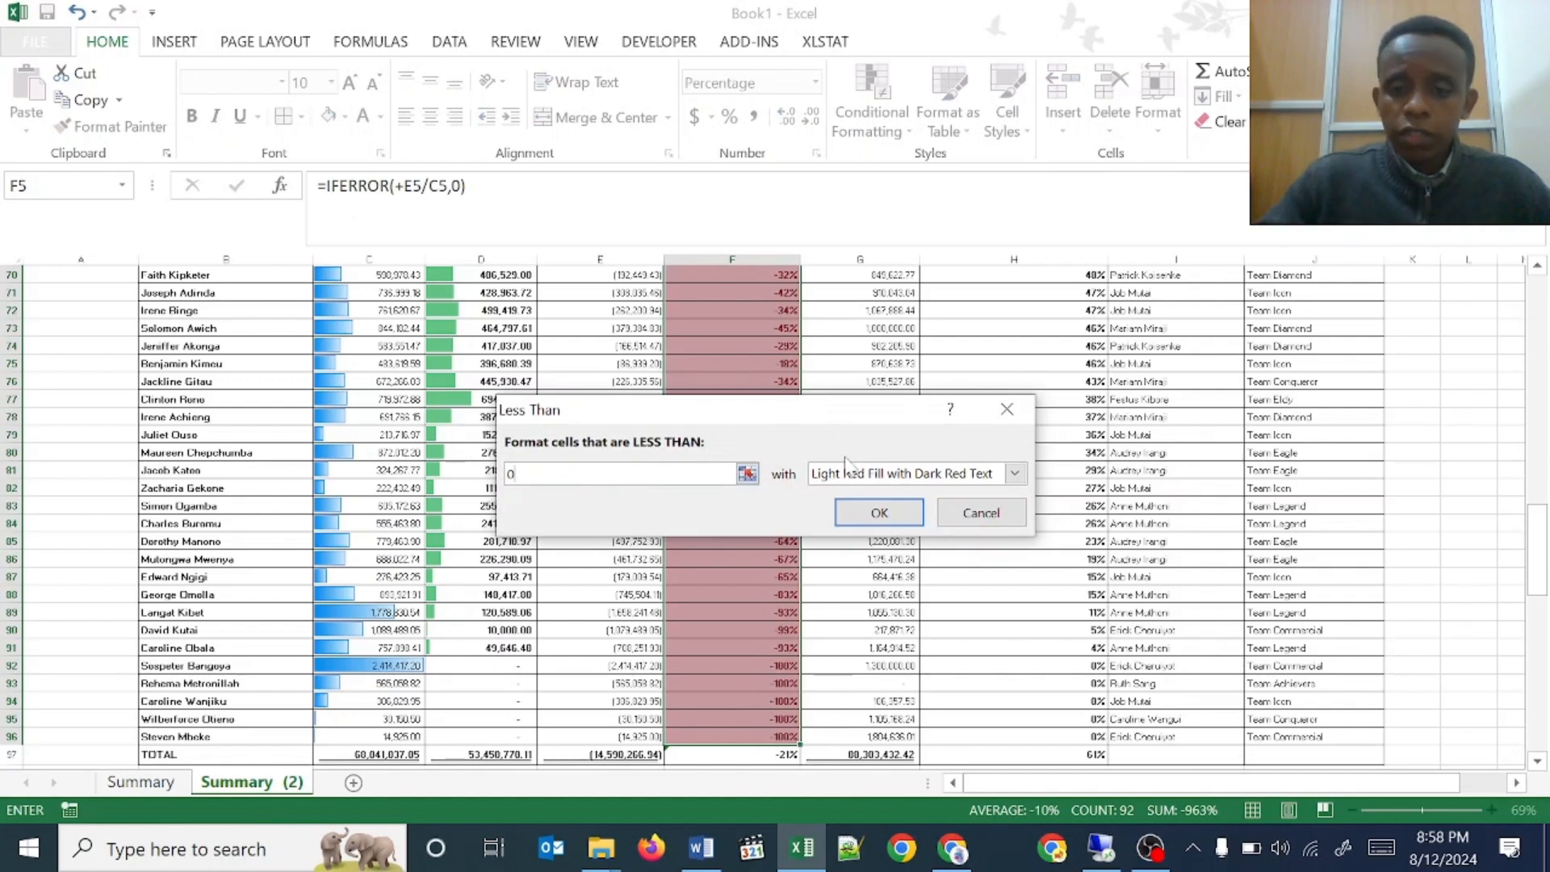
pyautogui.click(873, 510)
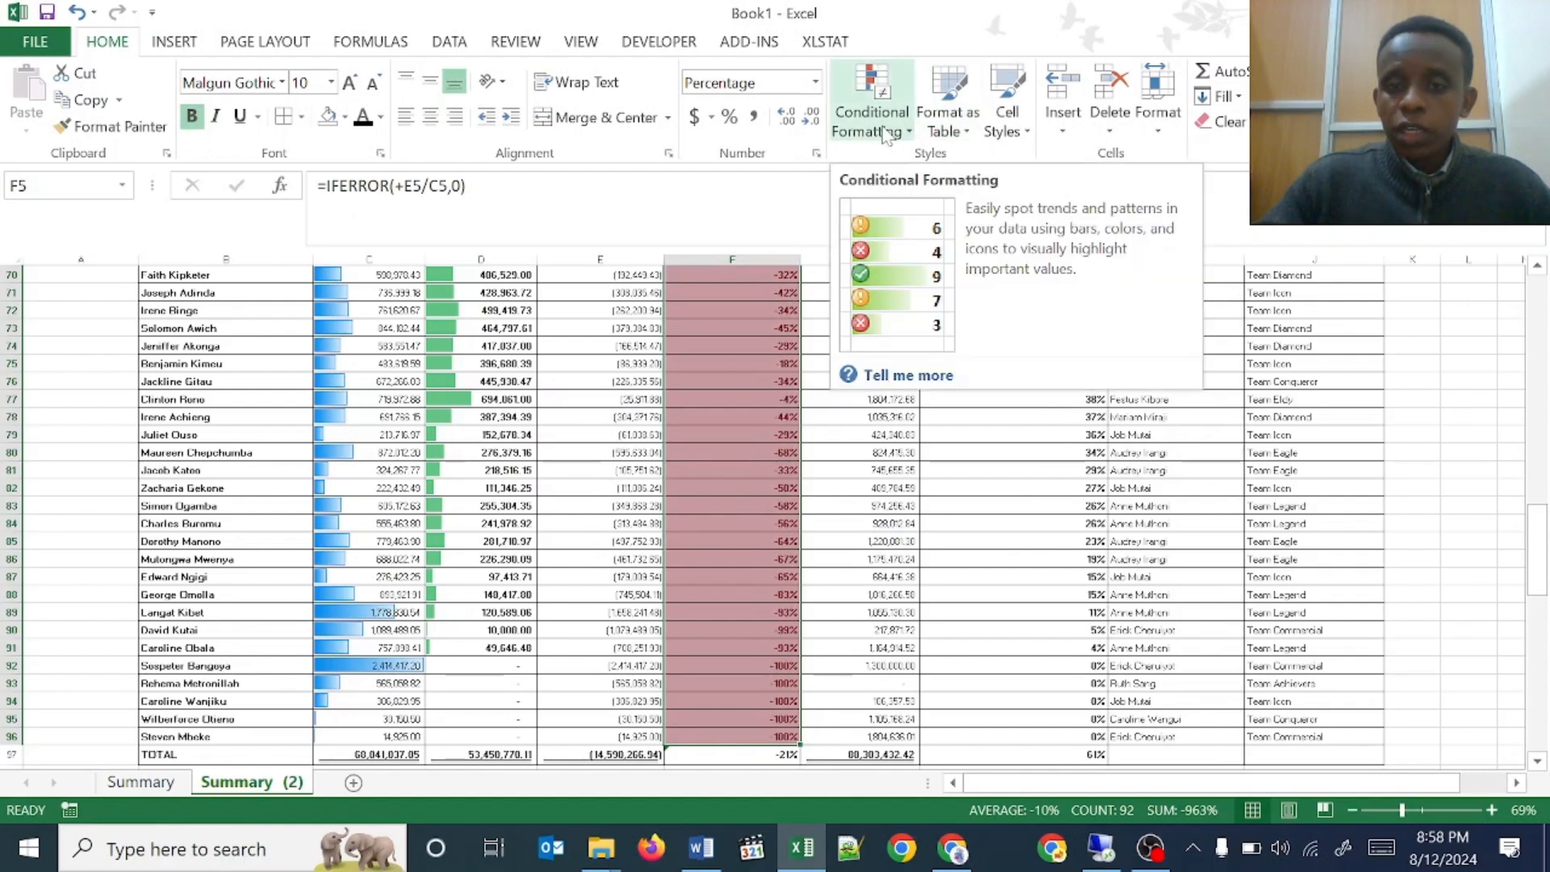
# - Add a rule highlighting %GROWTH/(DROP) values greater than 0 in F5:F96 with Green Fill with Dark Green Text
pyautogui.click(900, 123)
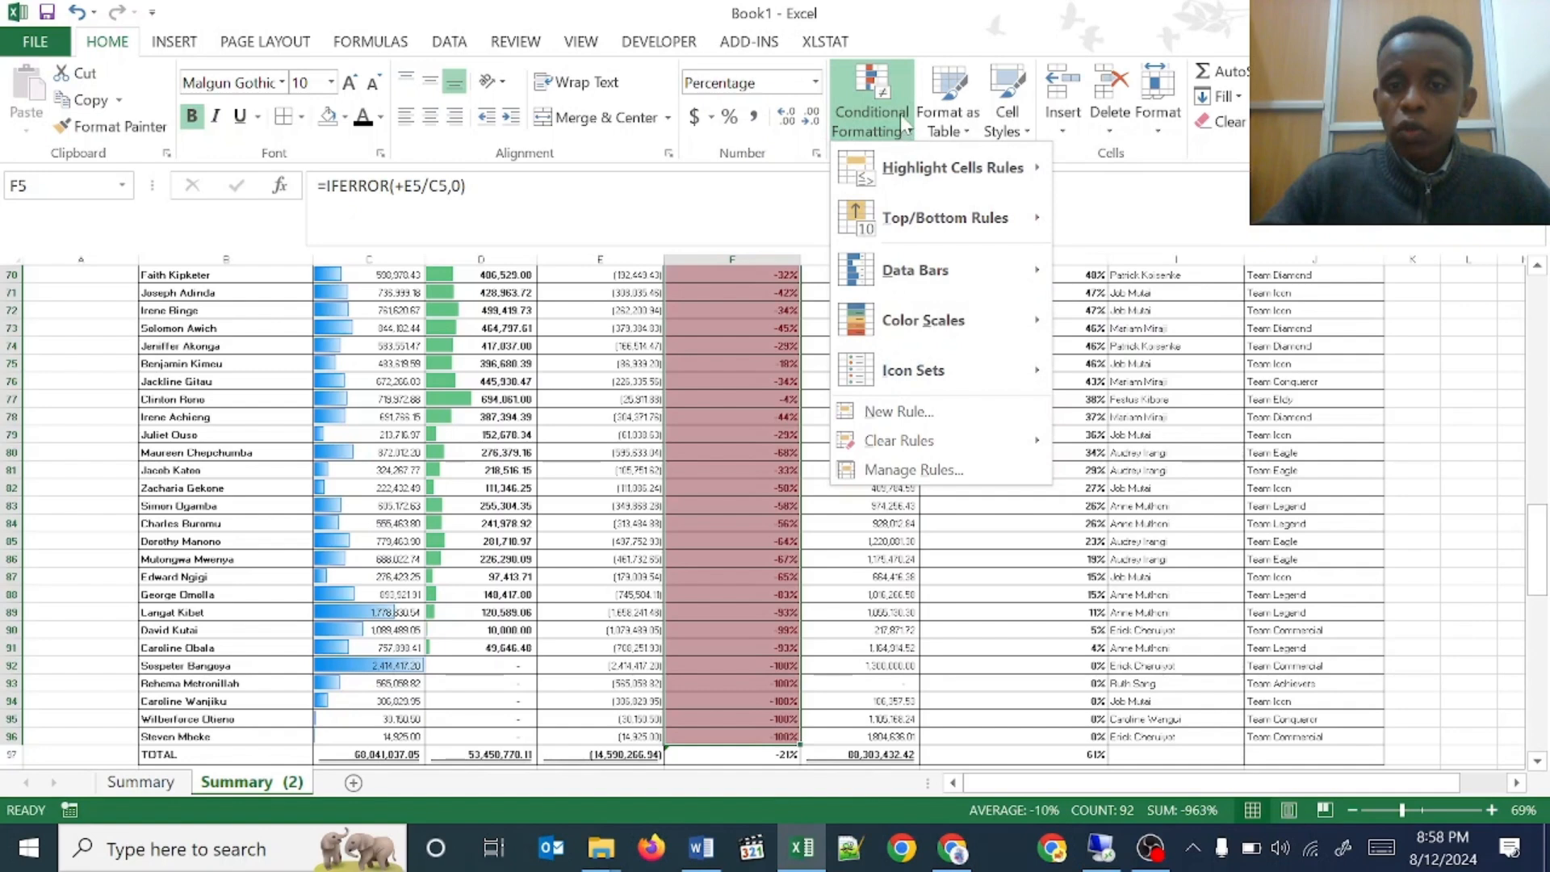
pyautogui.moveTo(953, 167)
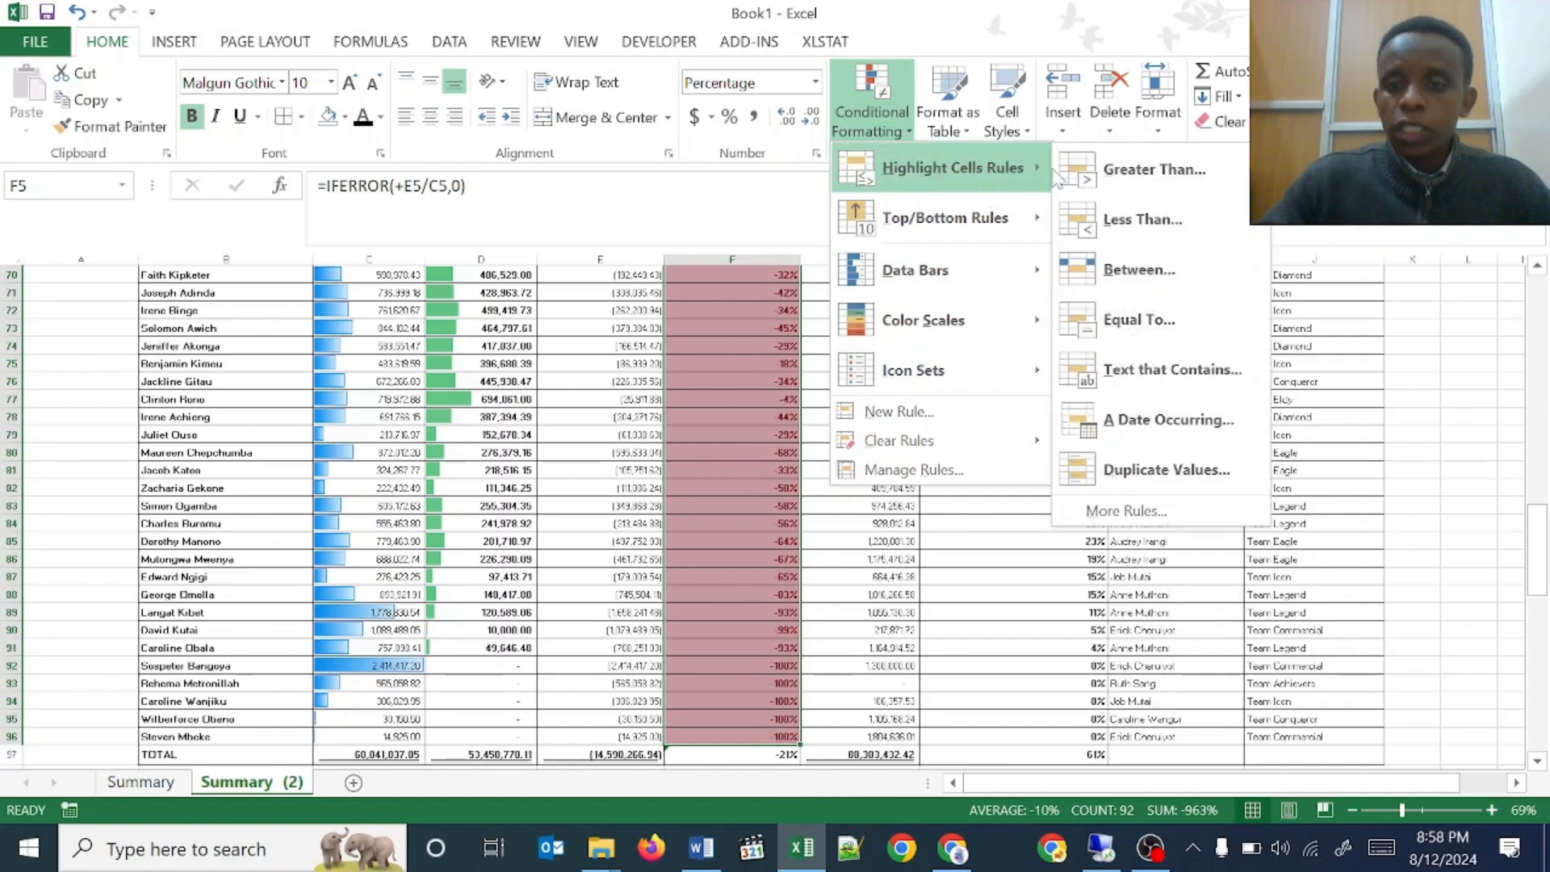
pyautogui.click(1141, 177)
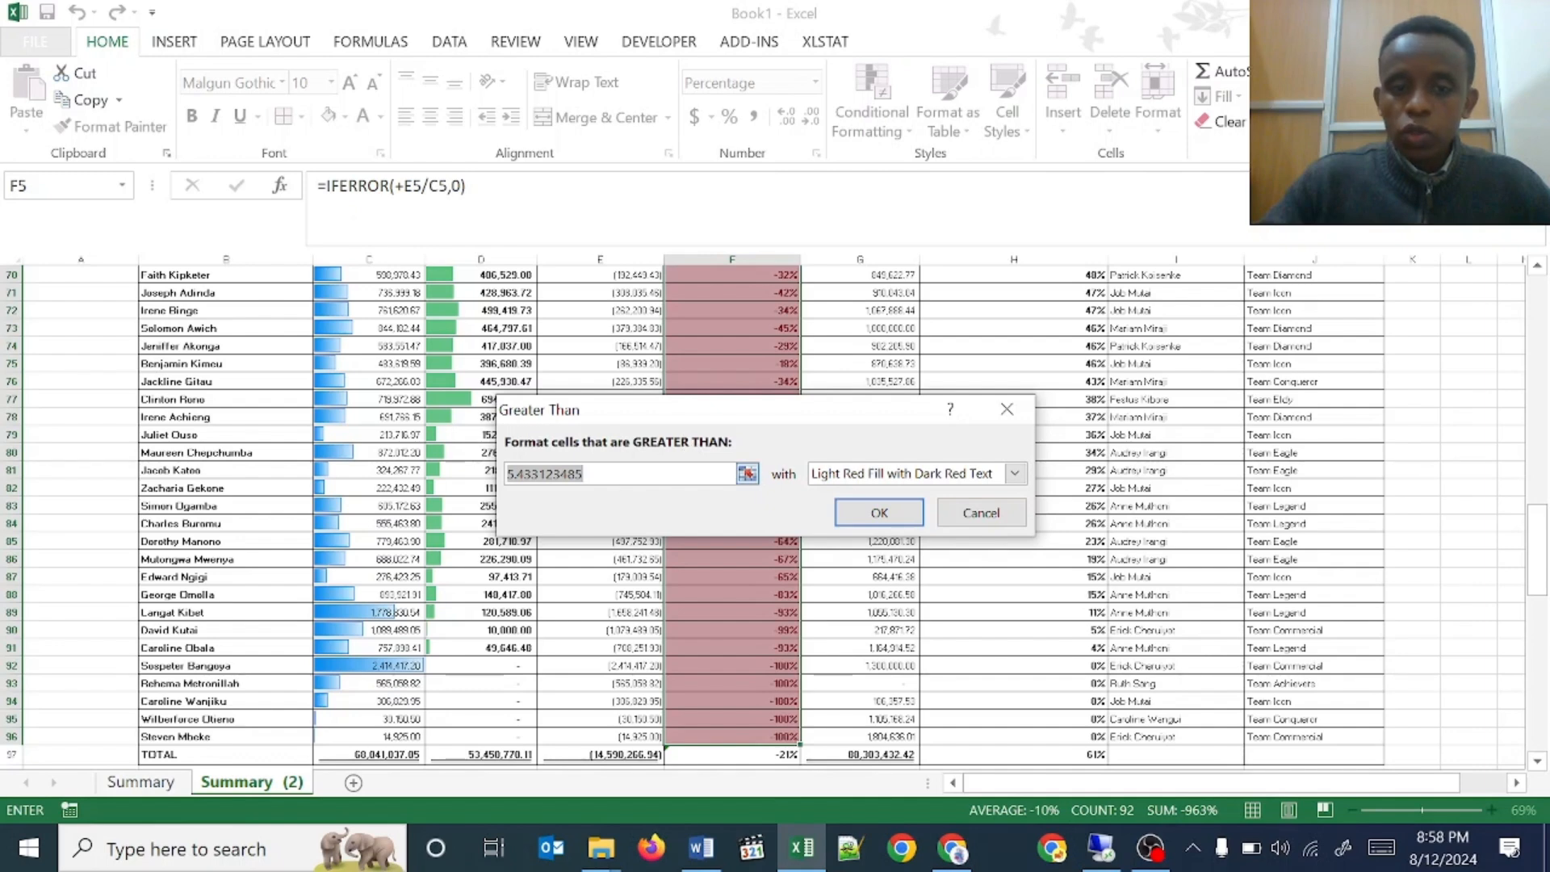
pyautogui.write('0')
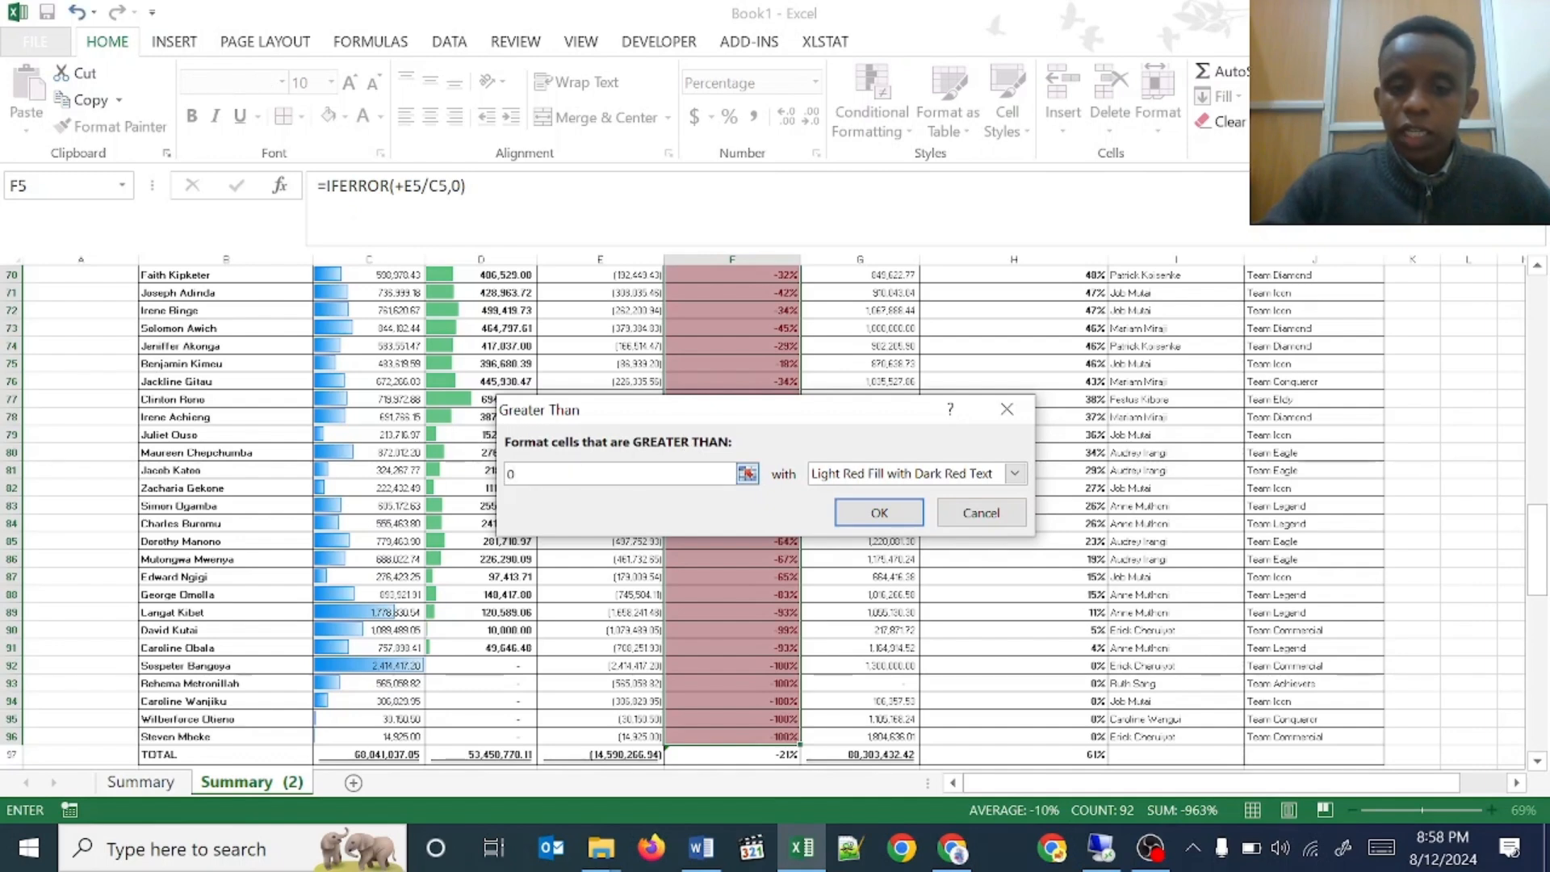
pyautogui.click(848, 473)
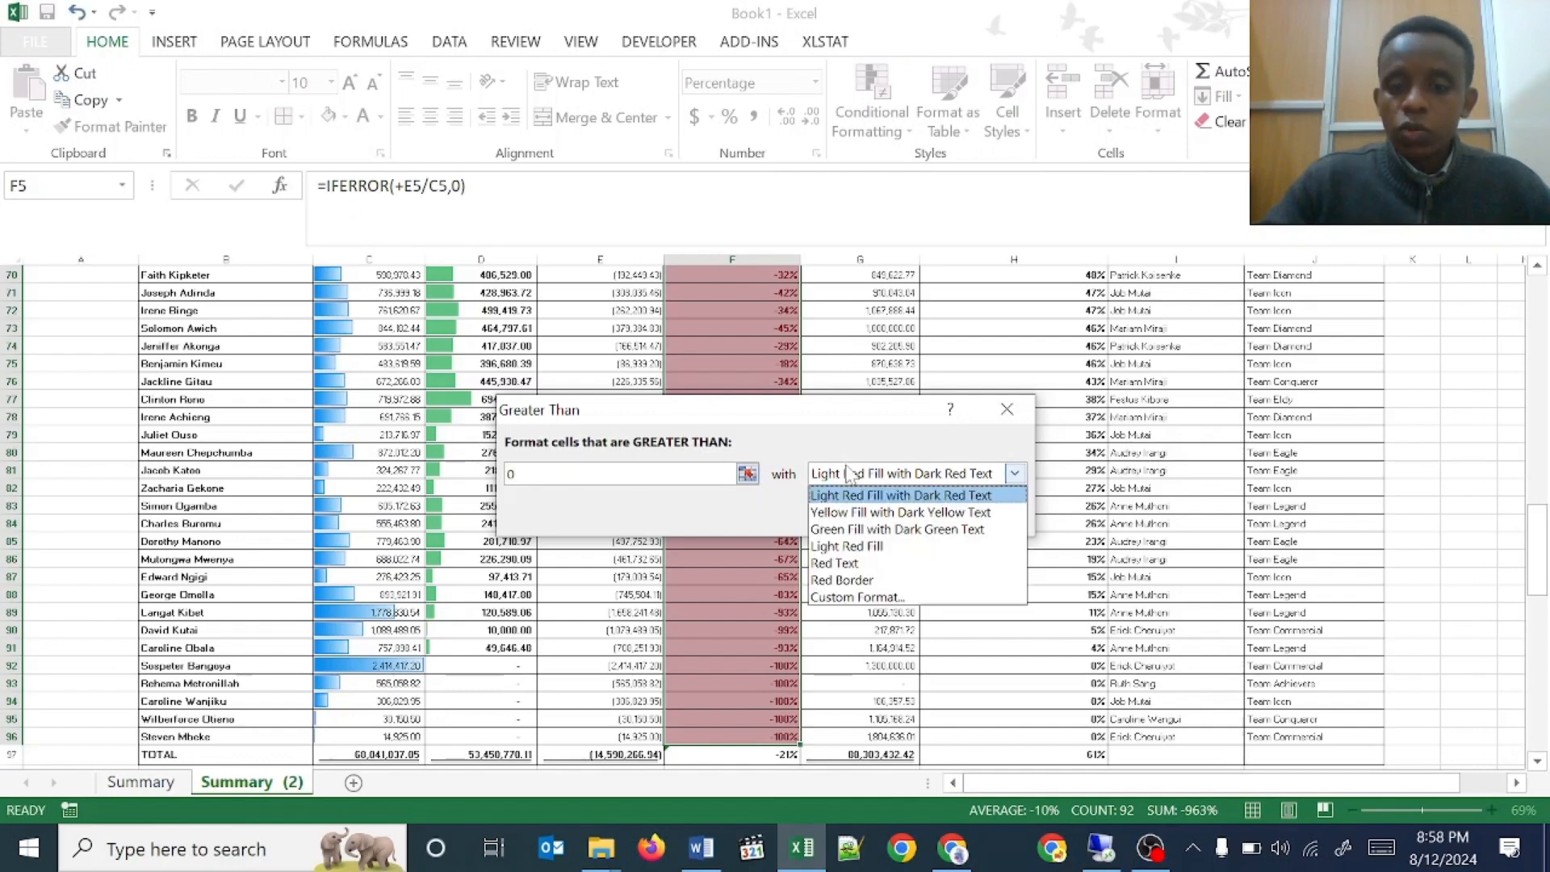
pyautogui.click(858, 530)
pyautogui.click(844, 513)
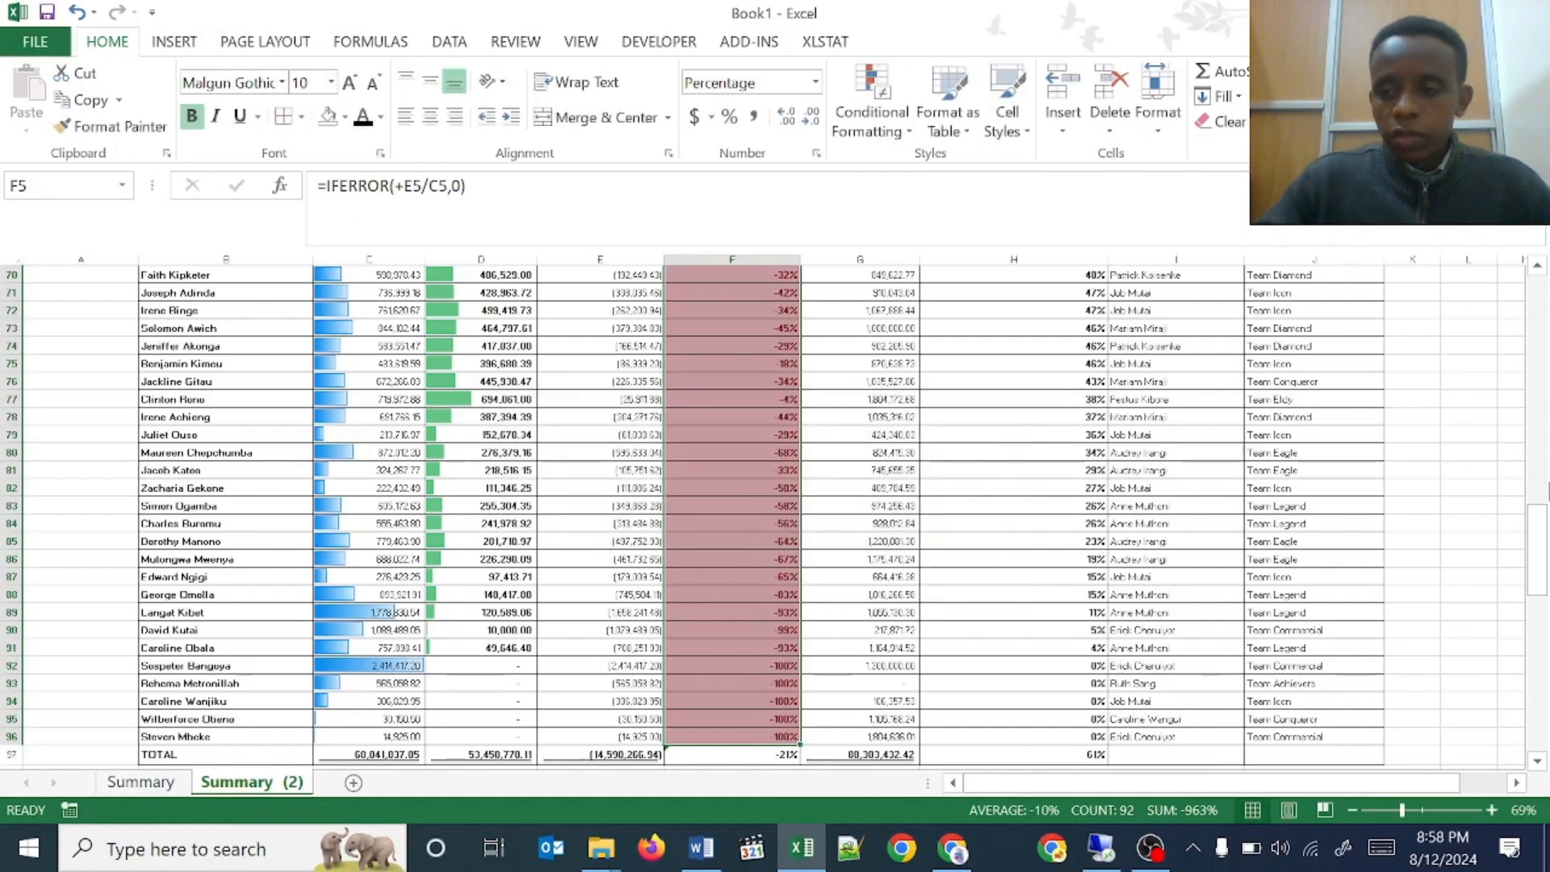
# - Review the coloured %GROWTH/(DROP) column against the December and January data bars from the first row
pyautogui.moveTo(1536, 570); pyautogui.dragTo(1497, 336)
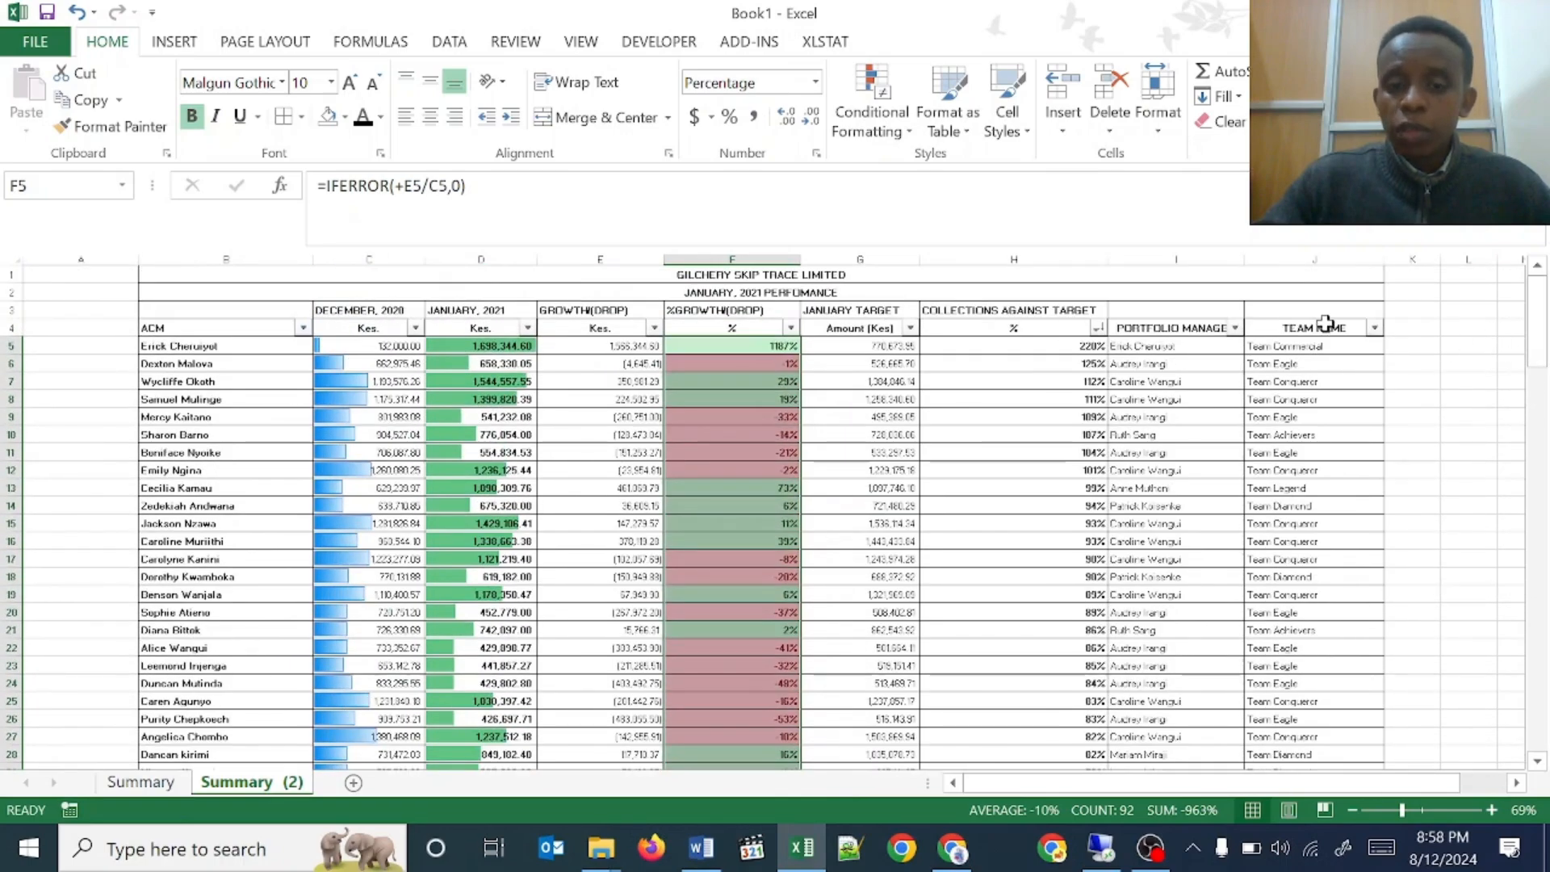
pyautogui.click(741, 349)
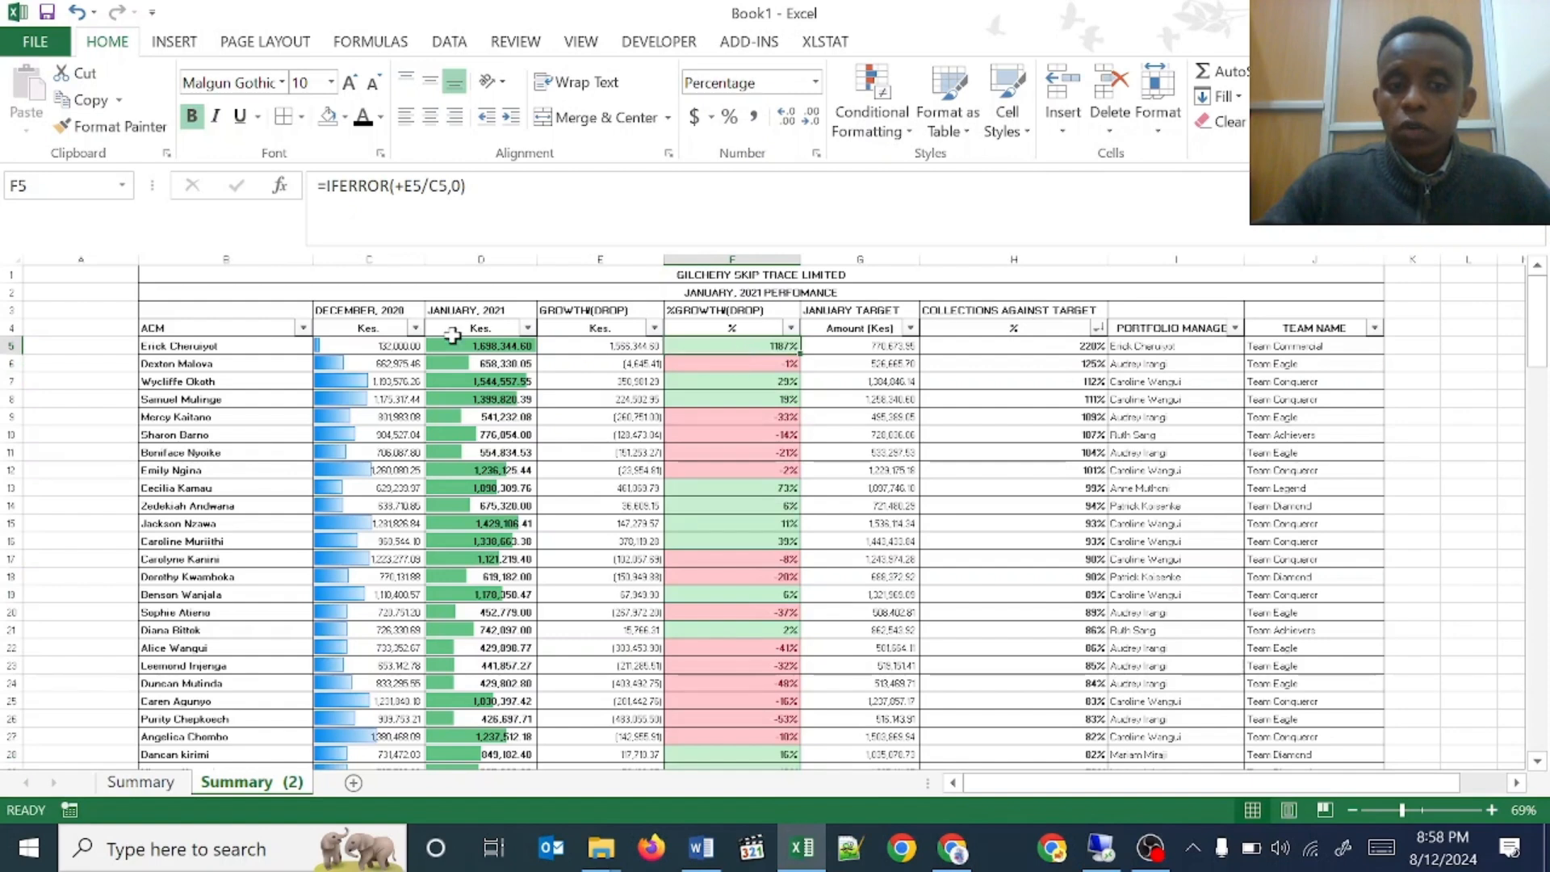
pyautogui.click(368, 346)
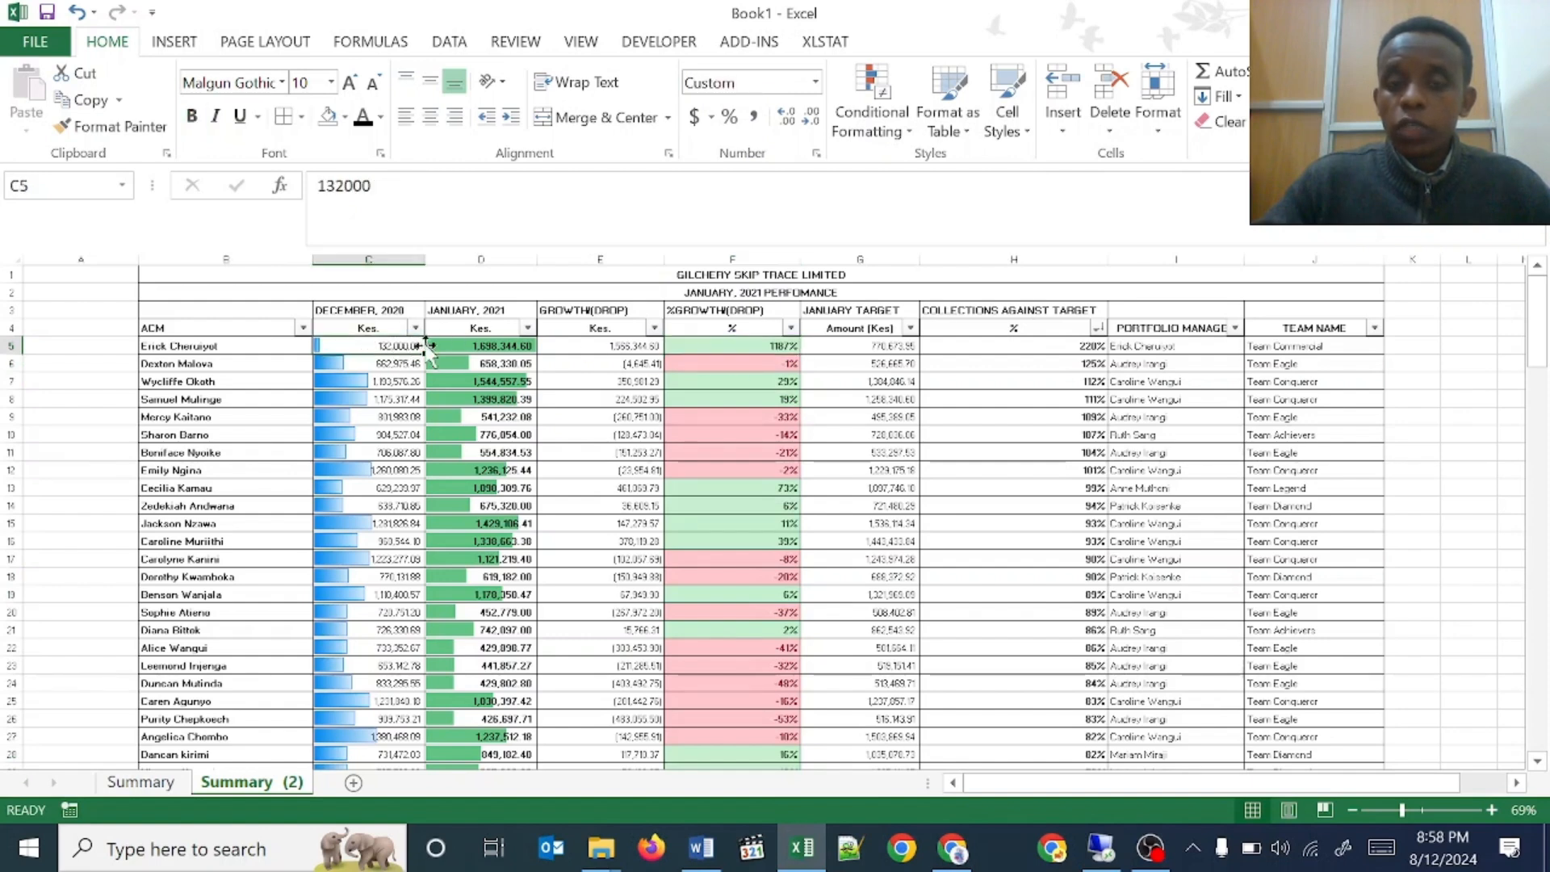
pyautogui.click(510, 348)
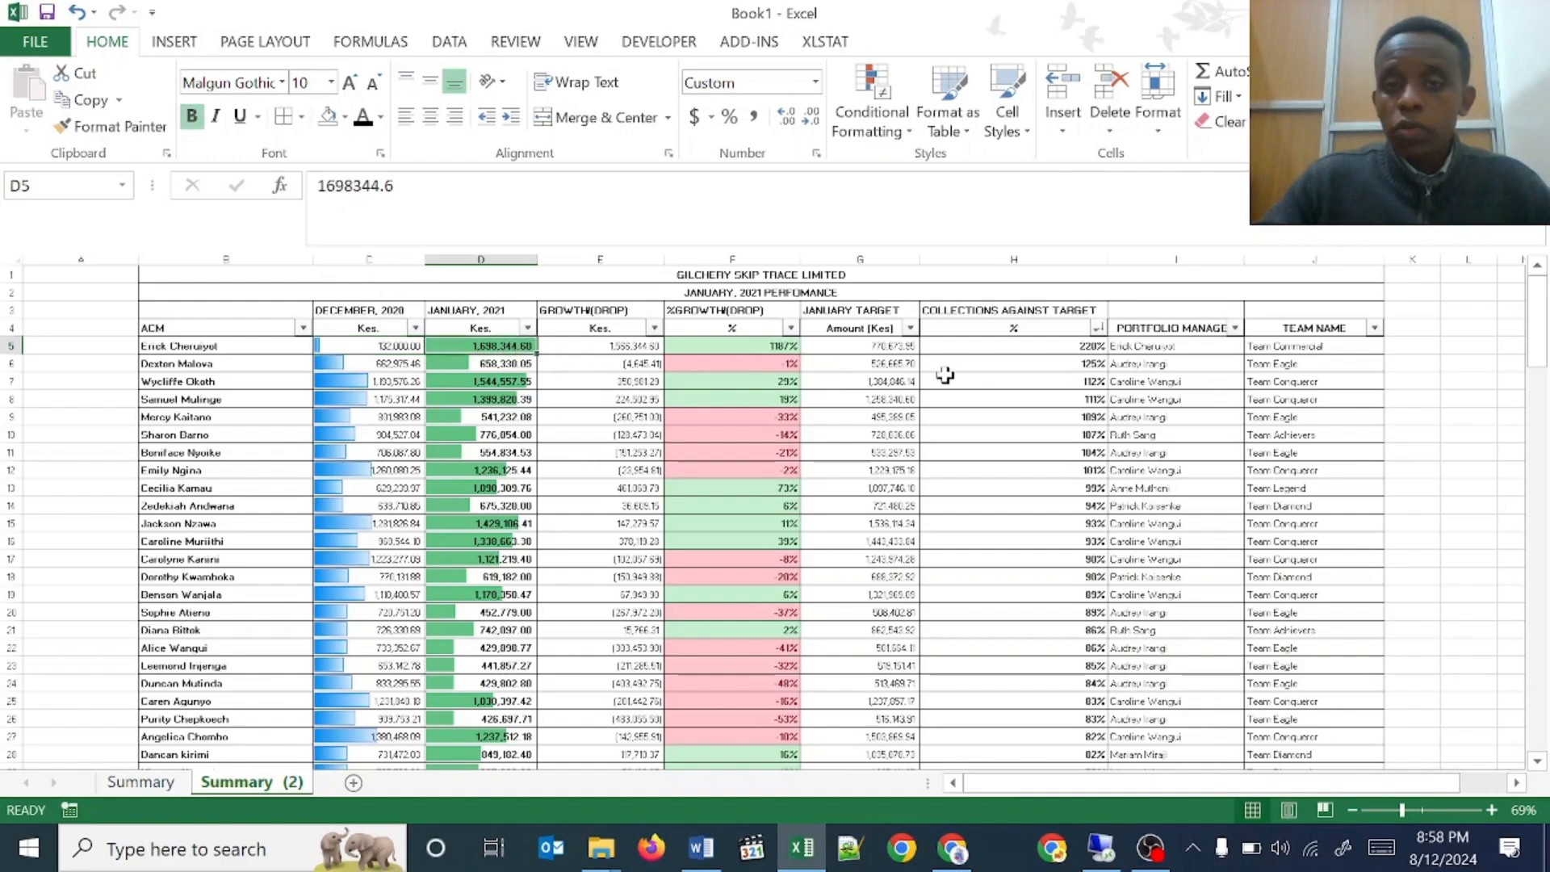
pyautogui.click(775, 345)
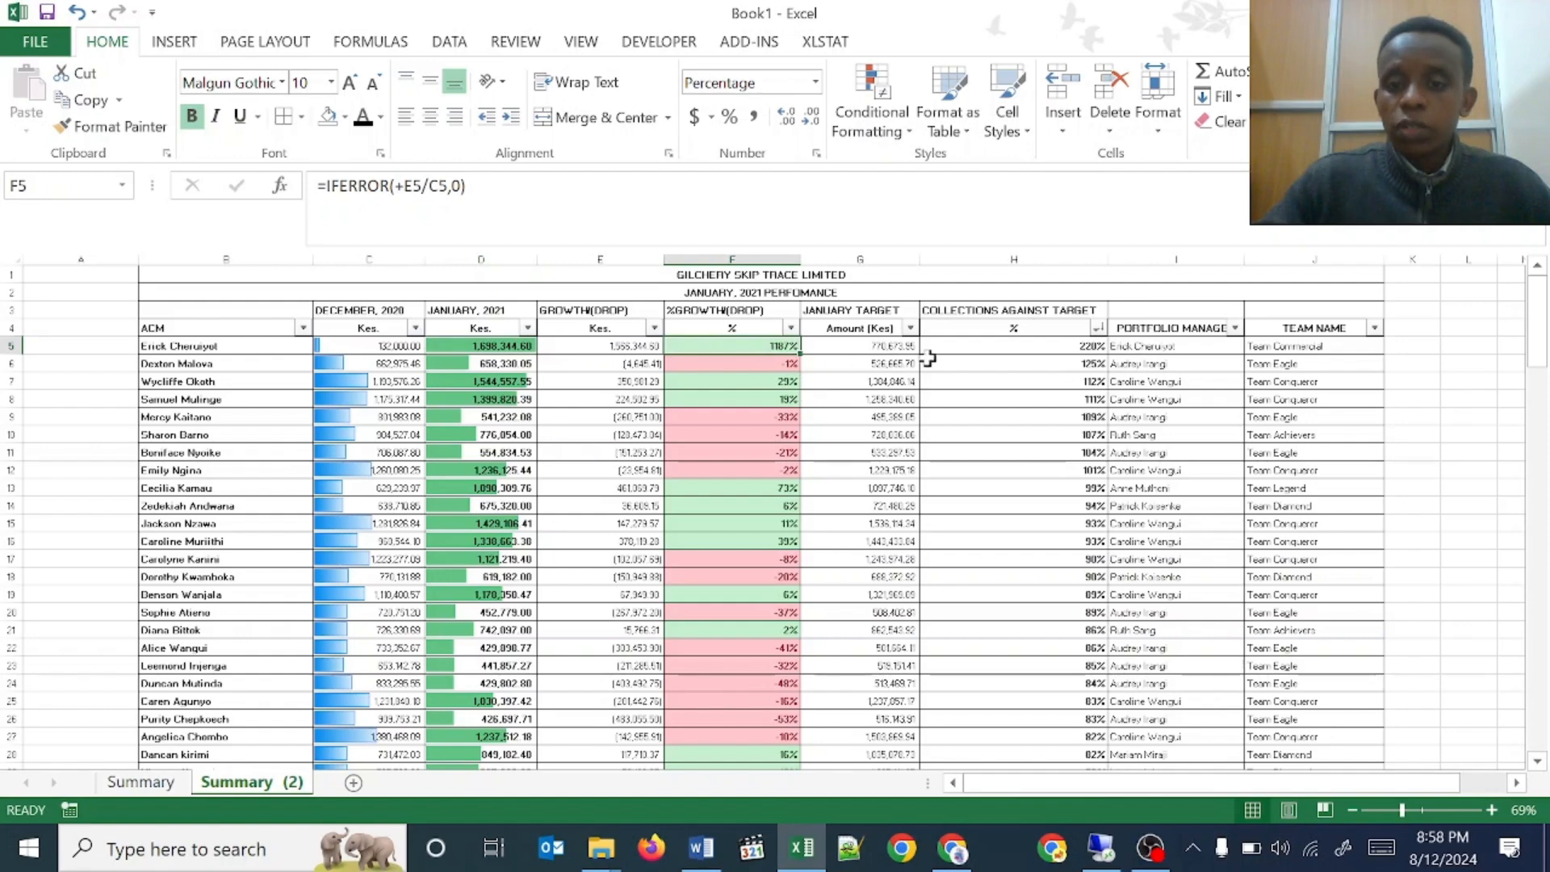
# - Examine the COLLECTIONS AGAINST TARGET column and its formula alongside the JANUARY, 2021 and JANUARY TARGET columns
pyautogui.click(995, 347)
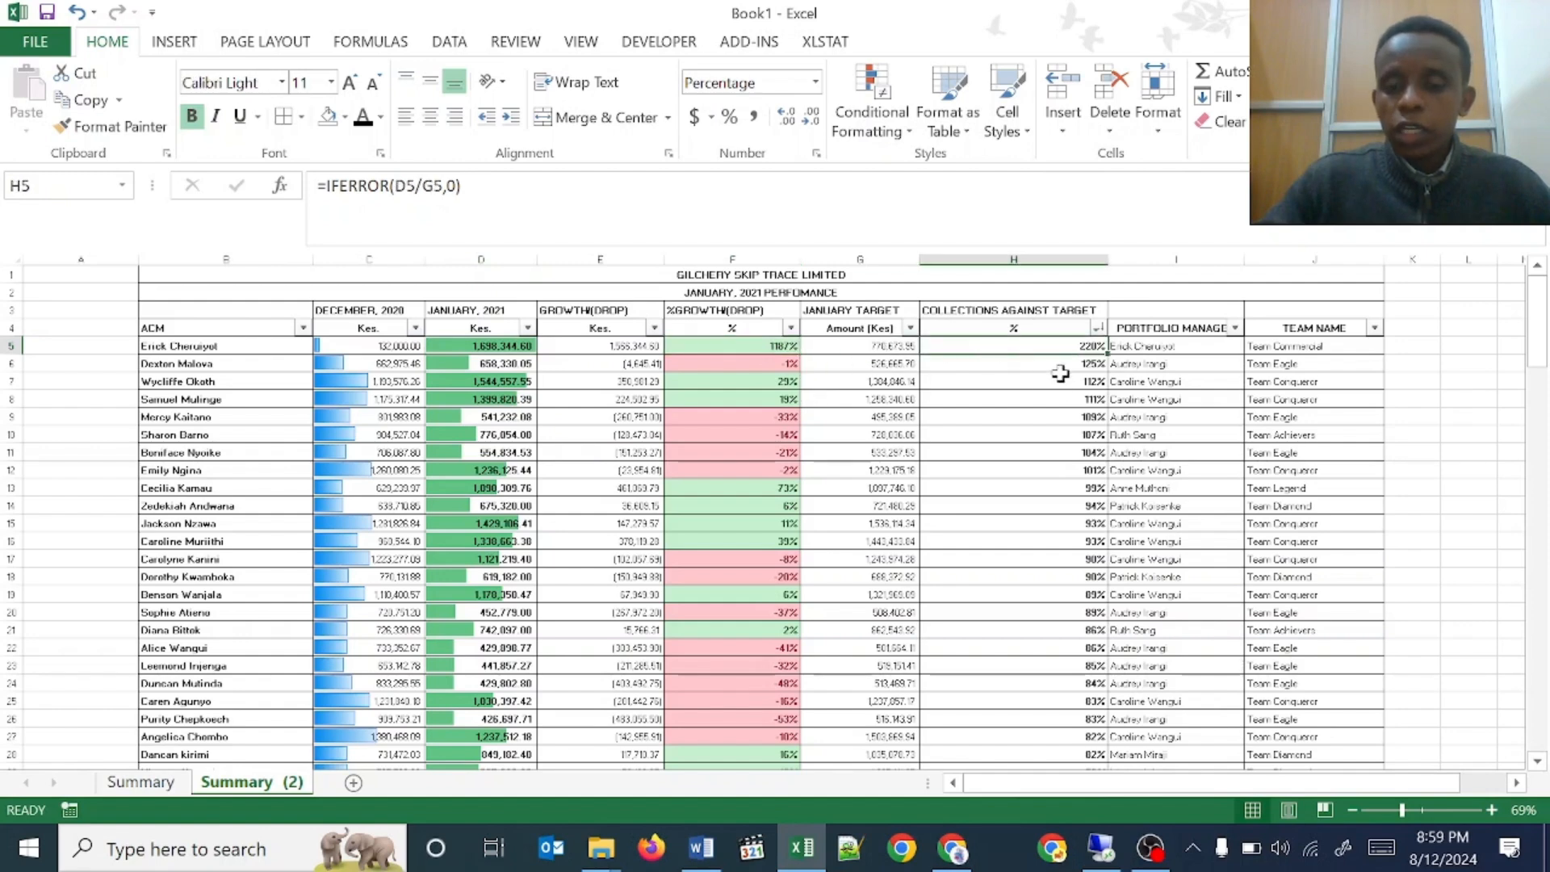
pyautogui.click(1000, 307)
pyautogui.doubleClick(999, 307)
pyautogui.moveTo(1000, 309); pyautogui.dragTo(1008, 396)
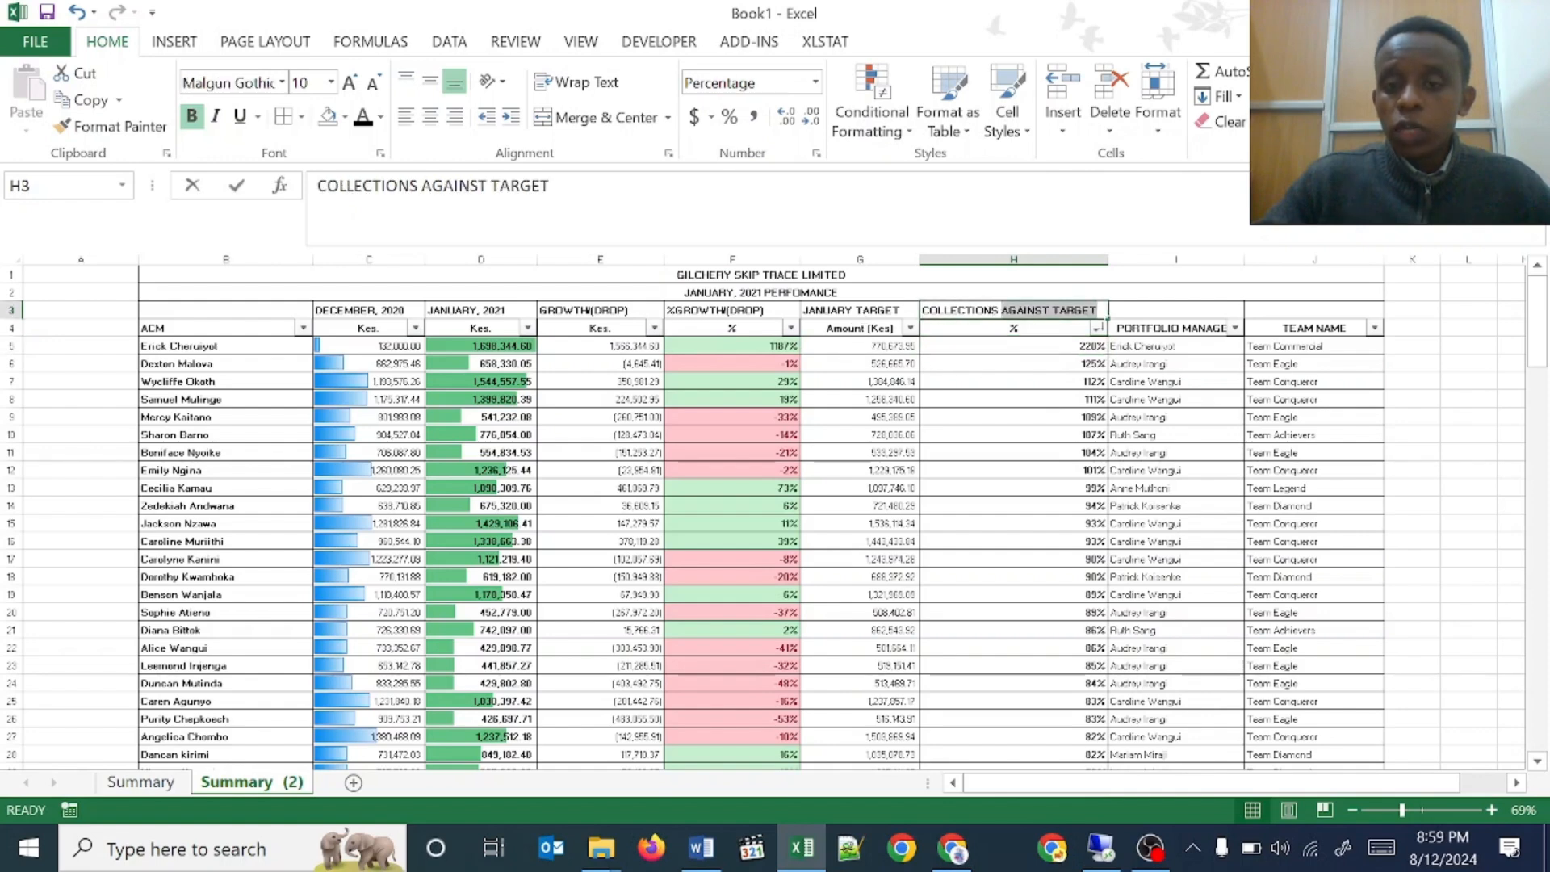
pyautogui.click(954, 351)
pyautogui.moveTo(963, 349); pyautogui.dragTo(962, 417)
pyautogui.moveTo(480, 310); pyautogui.dragTo(483, 455)
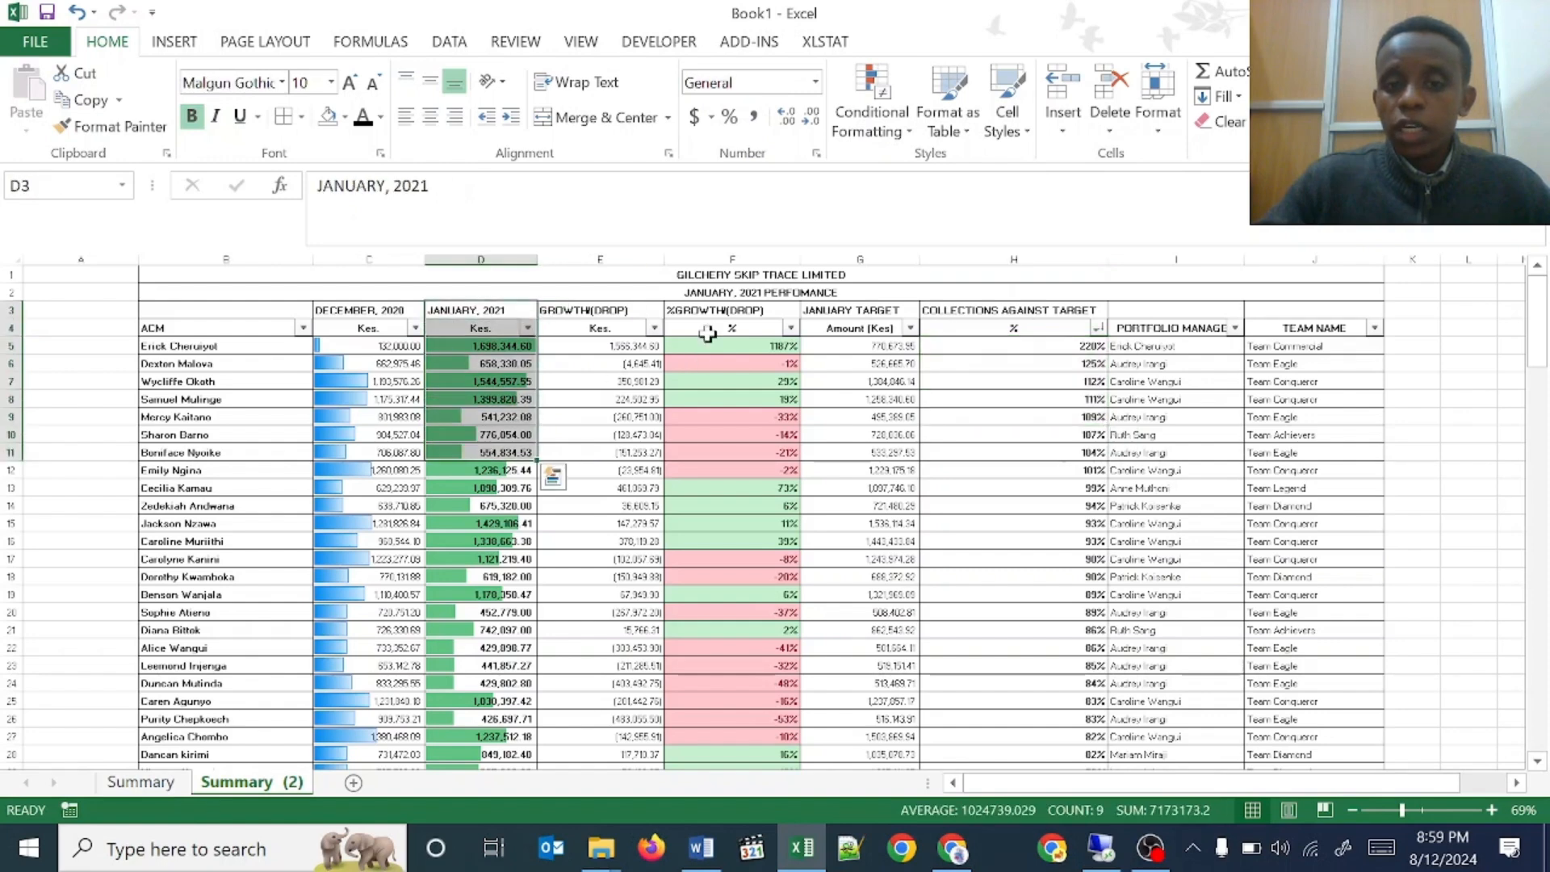
pyautogui.moveTo(854, 310); pyautogui.dragTo(867, 452)
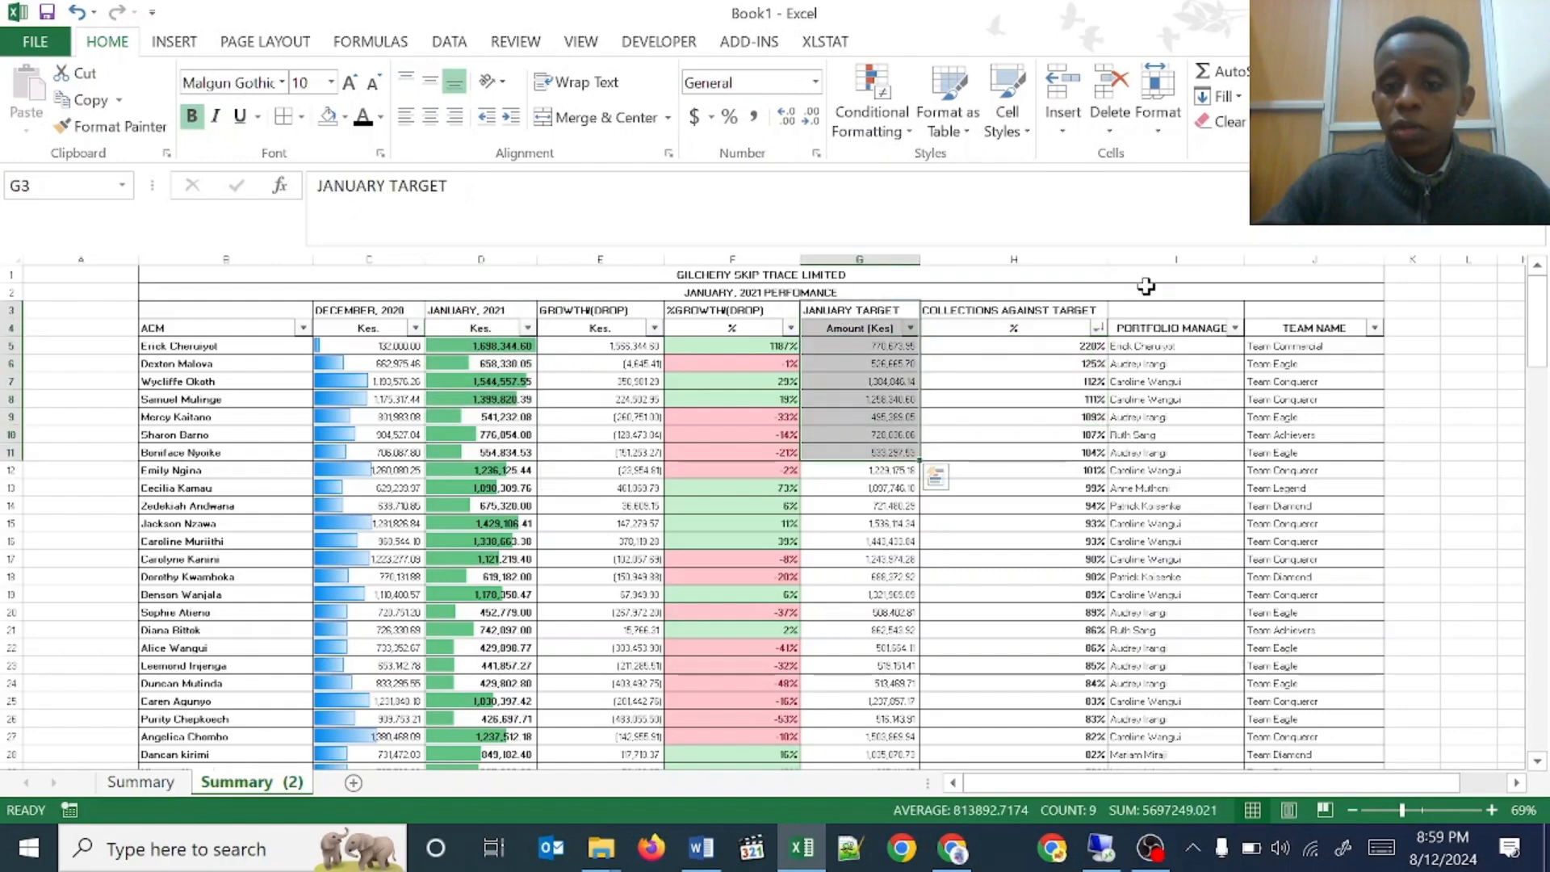
pyautogui.click(1043, 347)
pyautogui.moveTo(1036, 343); pyautogui.dragTo(1018, 406)
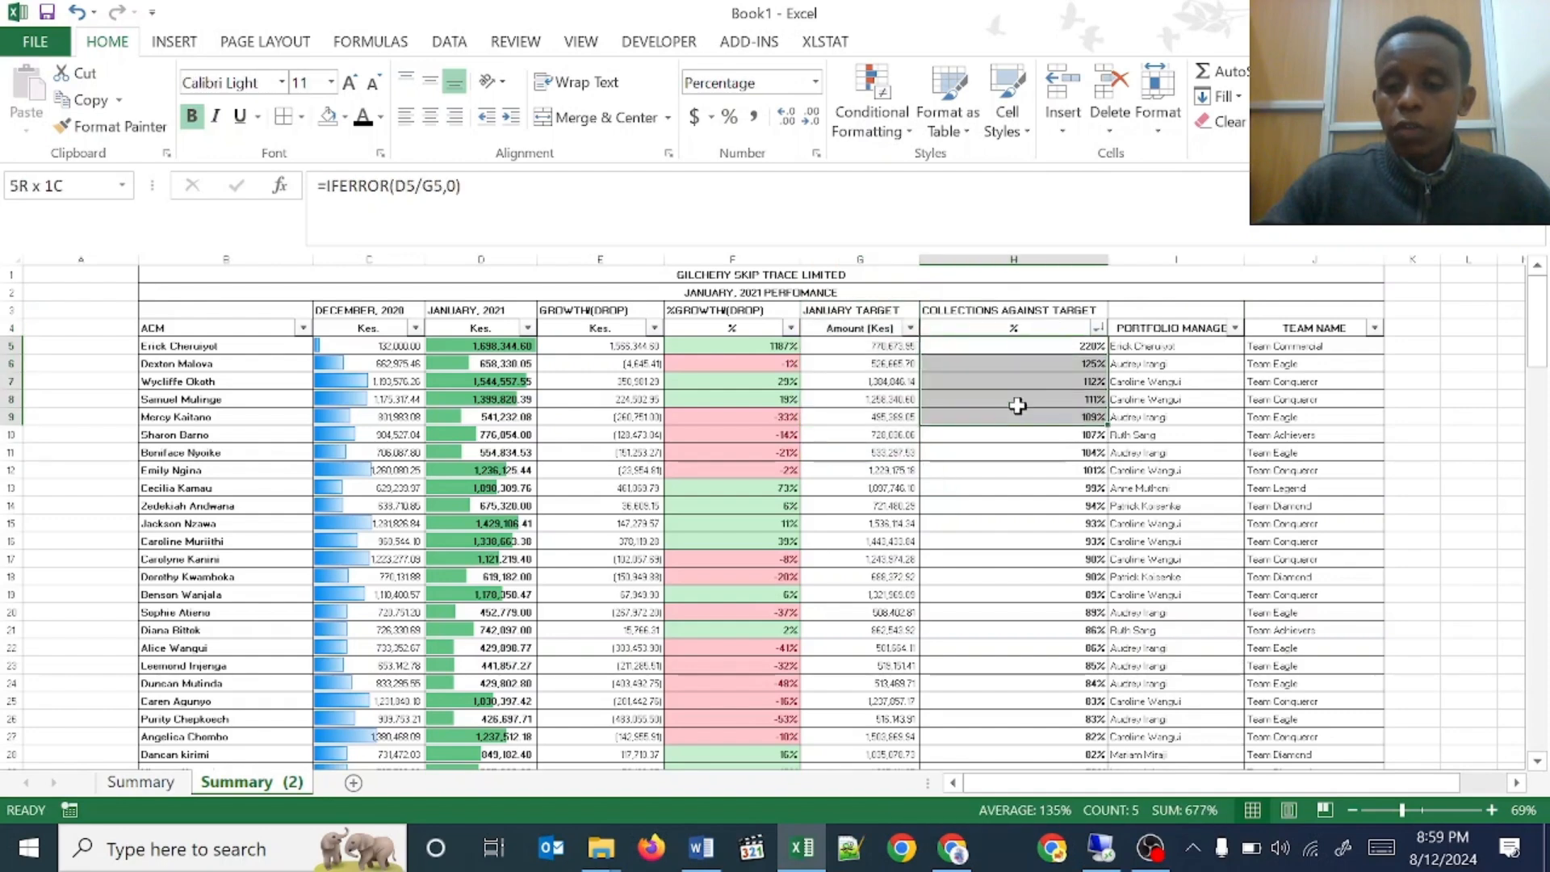
# - Highlight COLLECTIONS AGAINST TARGET values less than 49.5% in H5:H96 with Light Red Fill with Dark Red Text, excluding the TOTAL row
pyautogui.click(1019, 343)
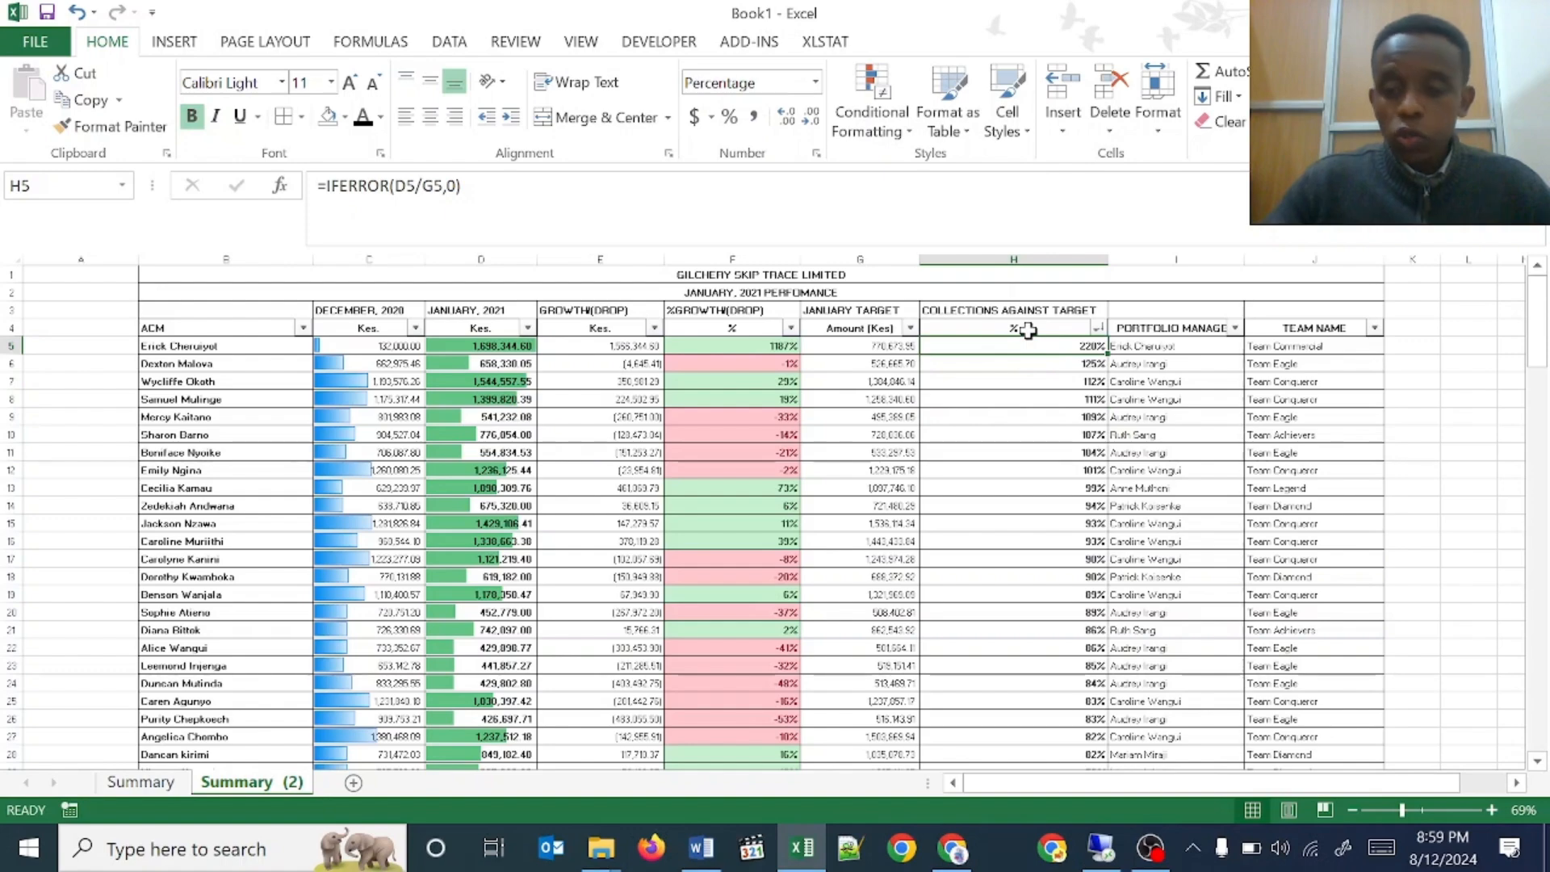
pyautogui.hotkey('ctrl', 'shift', 'Down')
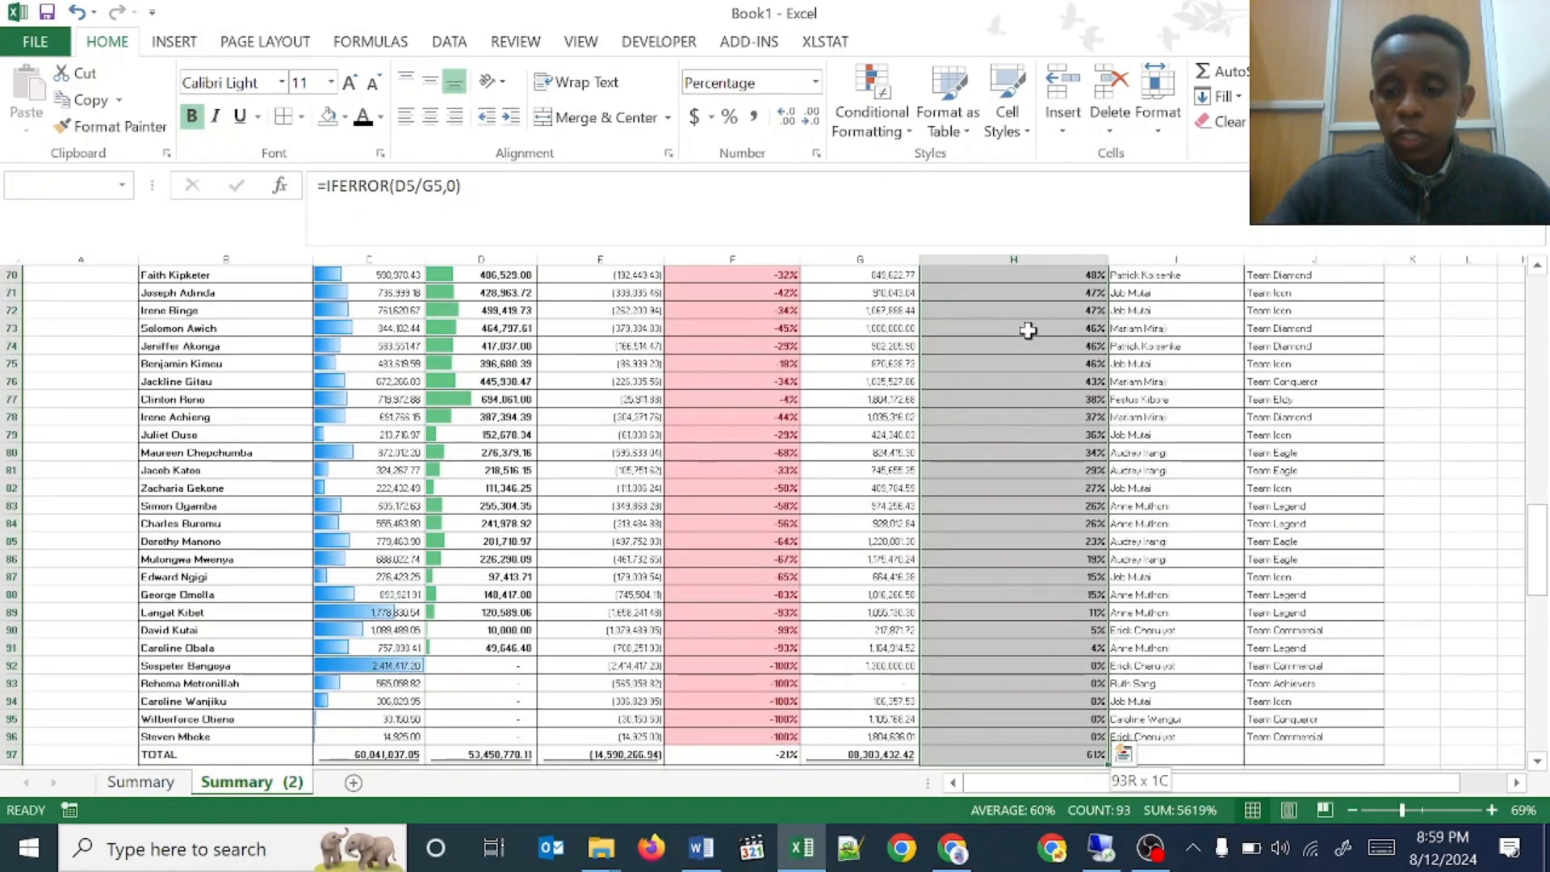
pyautogui.hotkey('shift', 'Up')
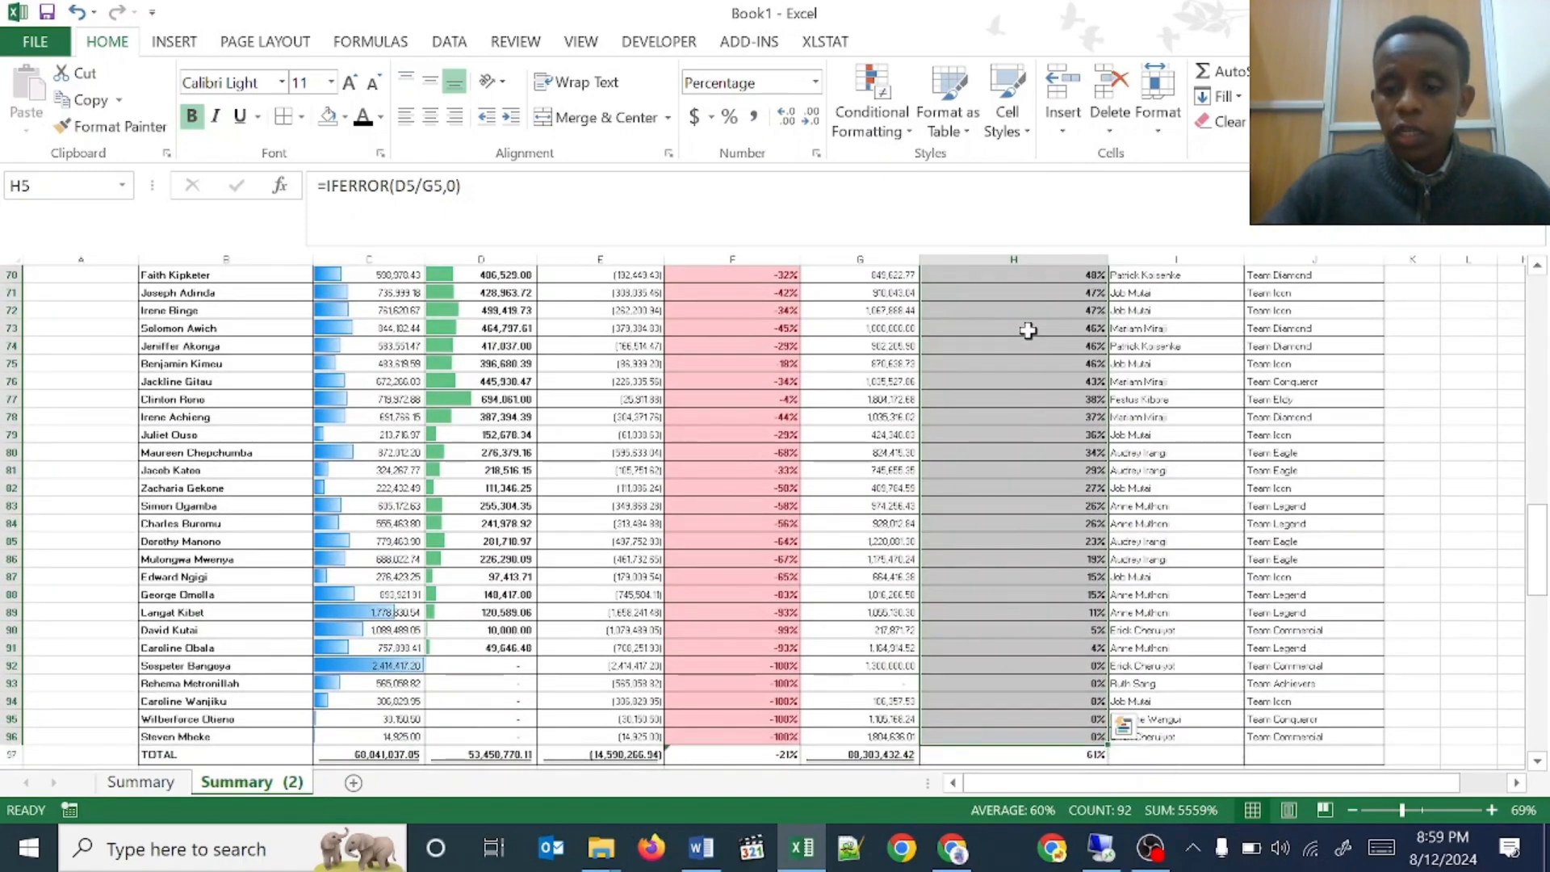
pyautogui.click(871, 103)
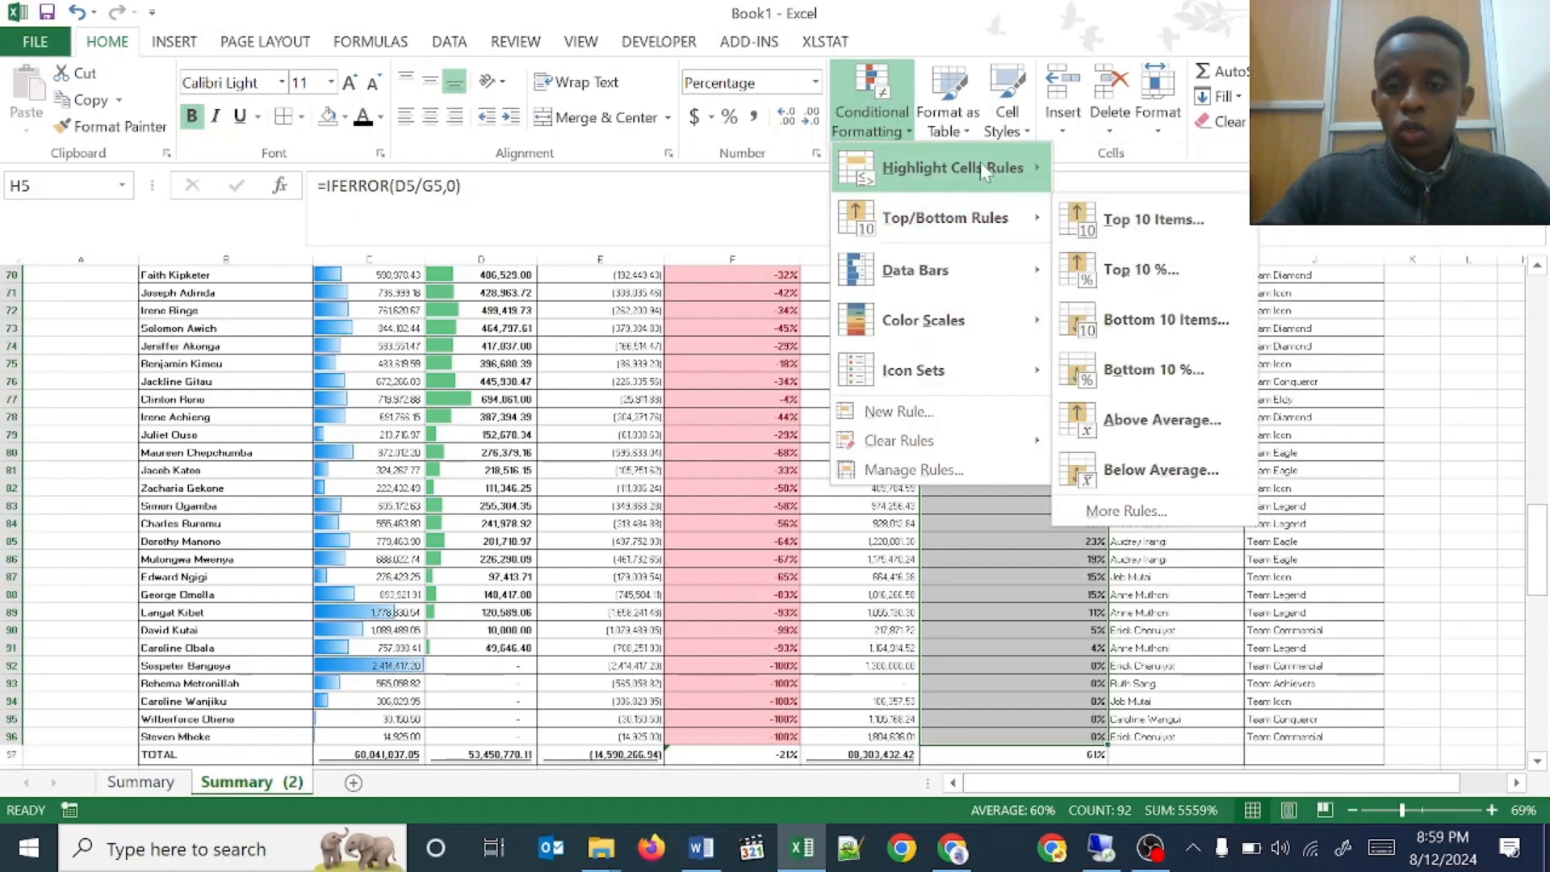
pyautogui.moveTo(991, 162)
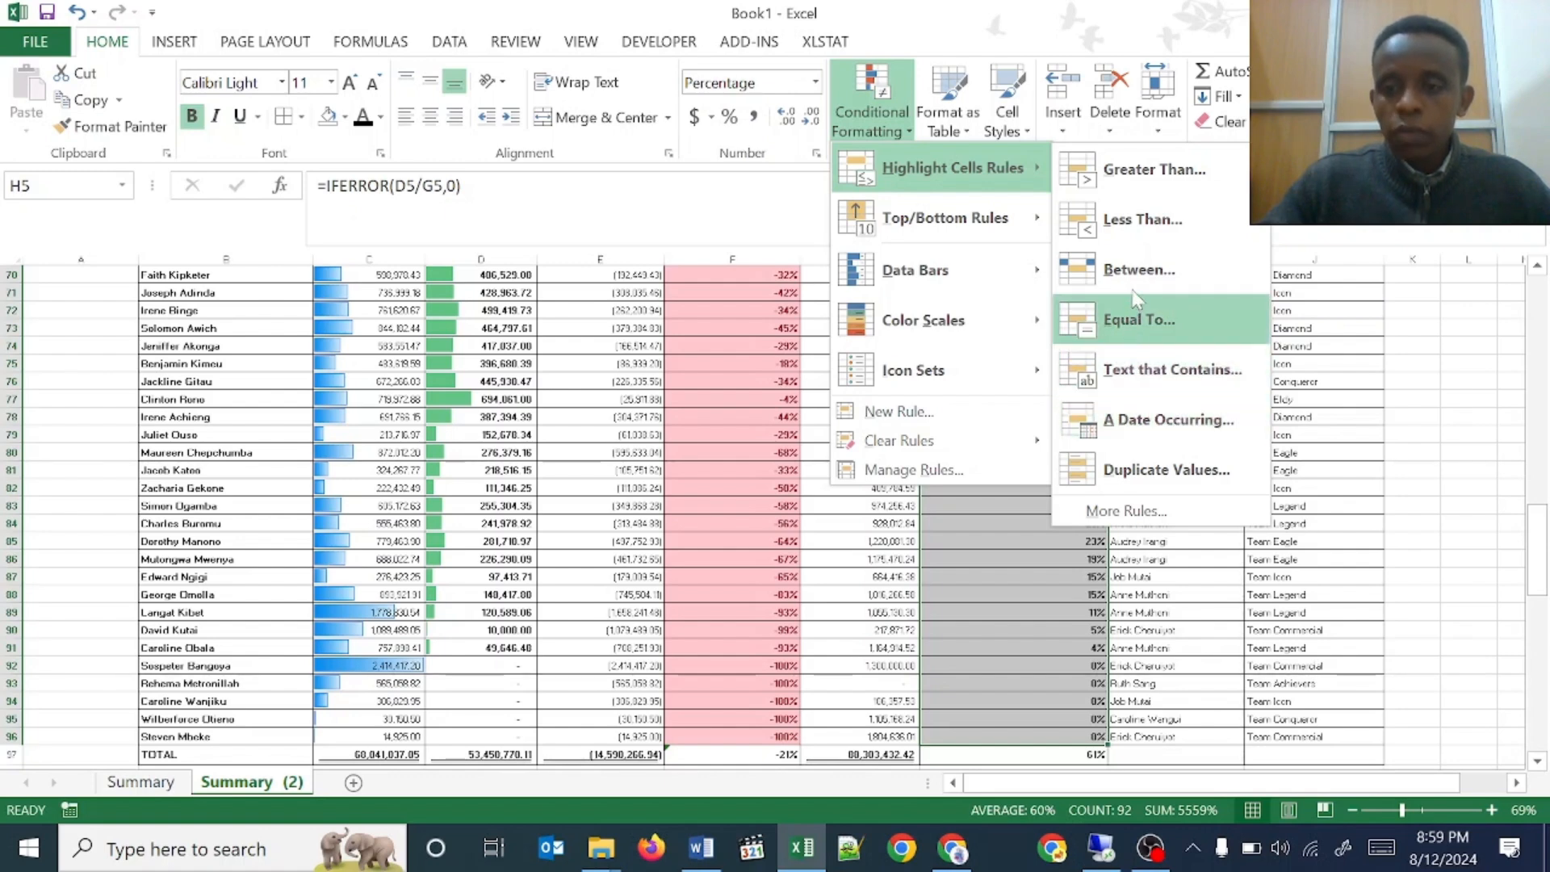
pyautogui.click(1149, 218)
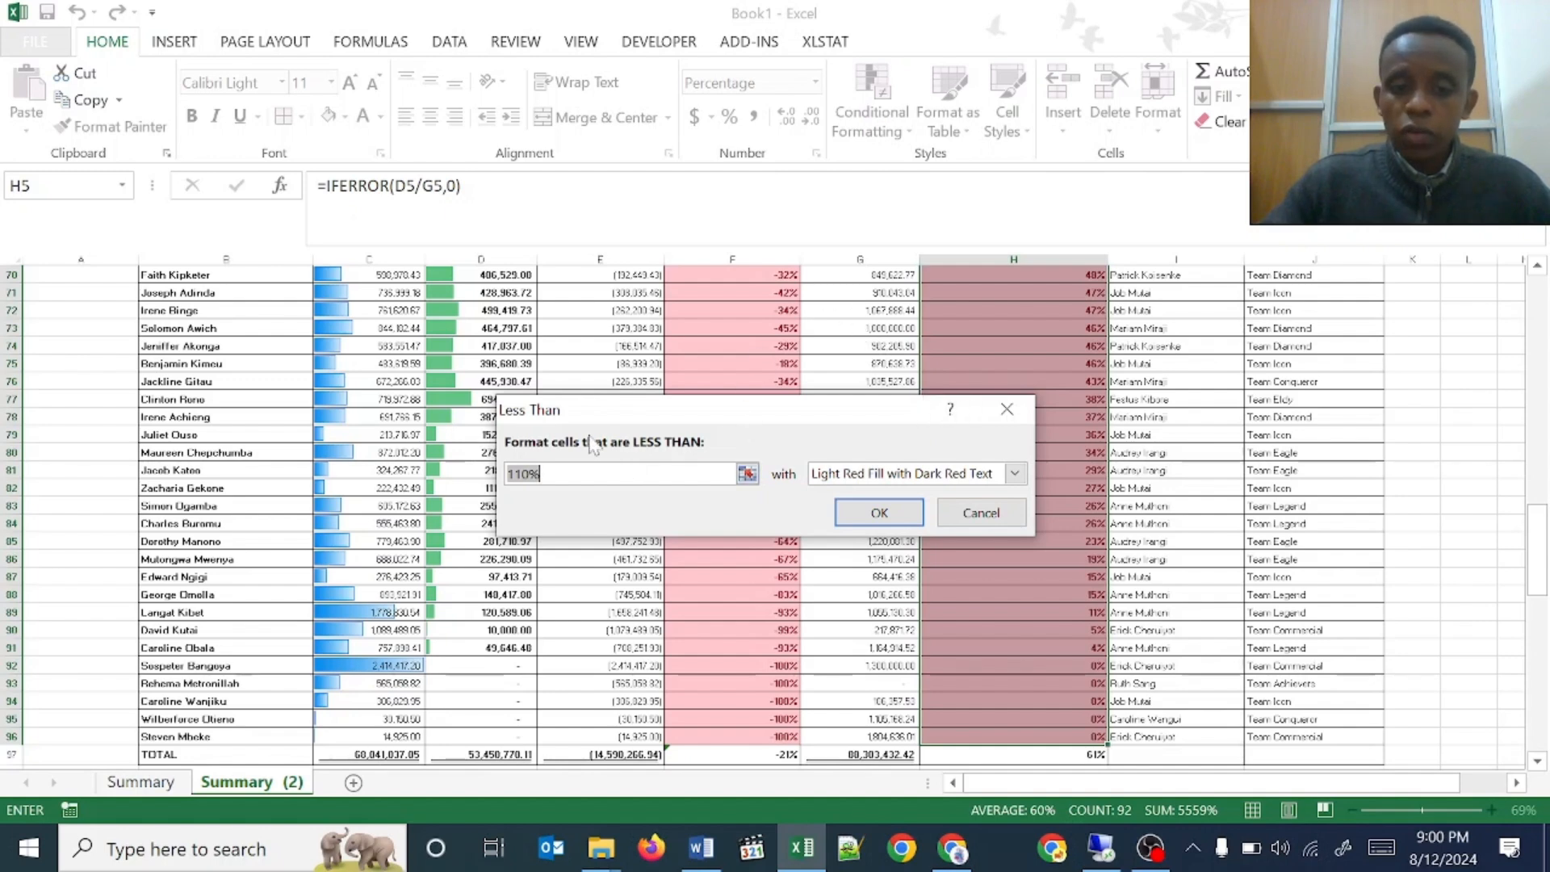
pyautogui.press('BackSpace')
pyautogui.write('49.5')
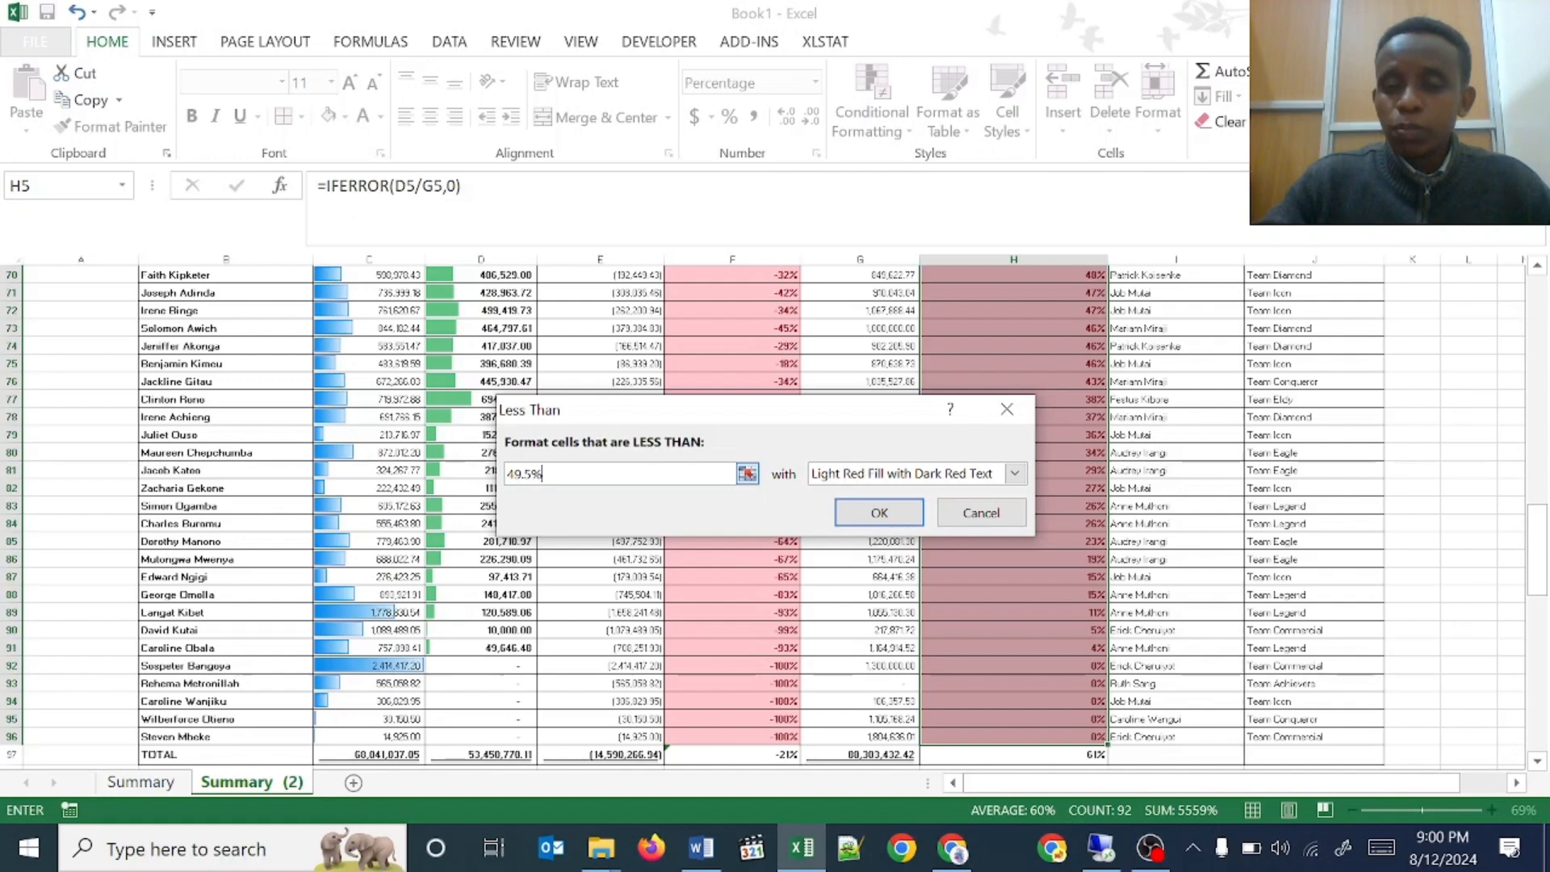
pyautogui.click(872, 515)
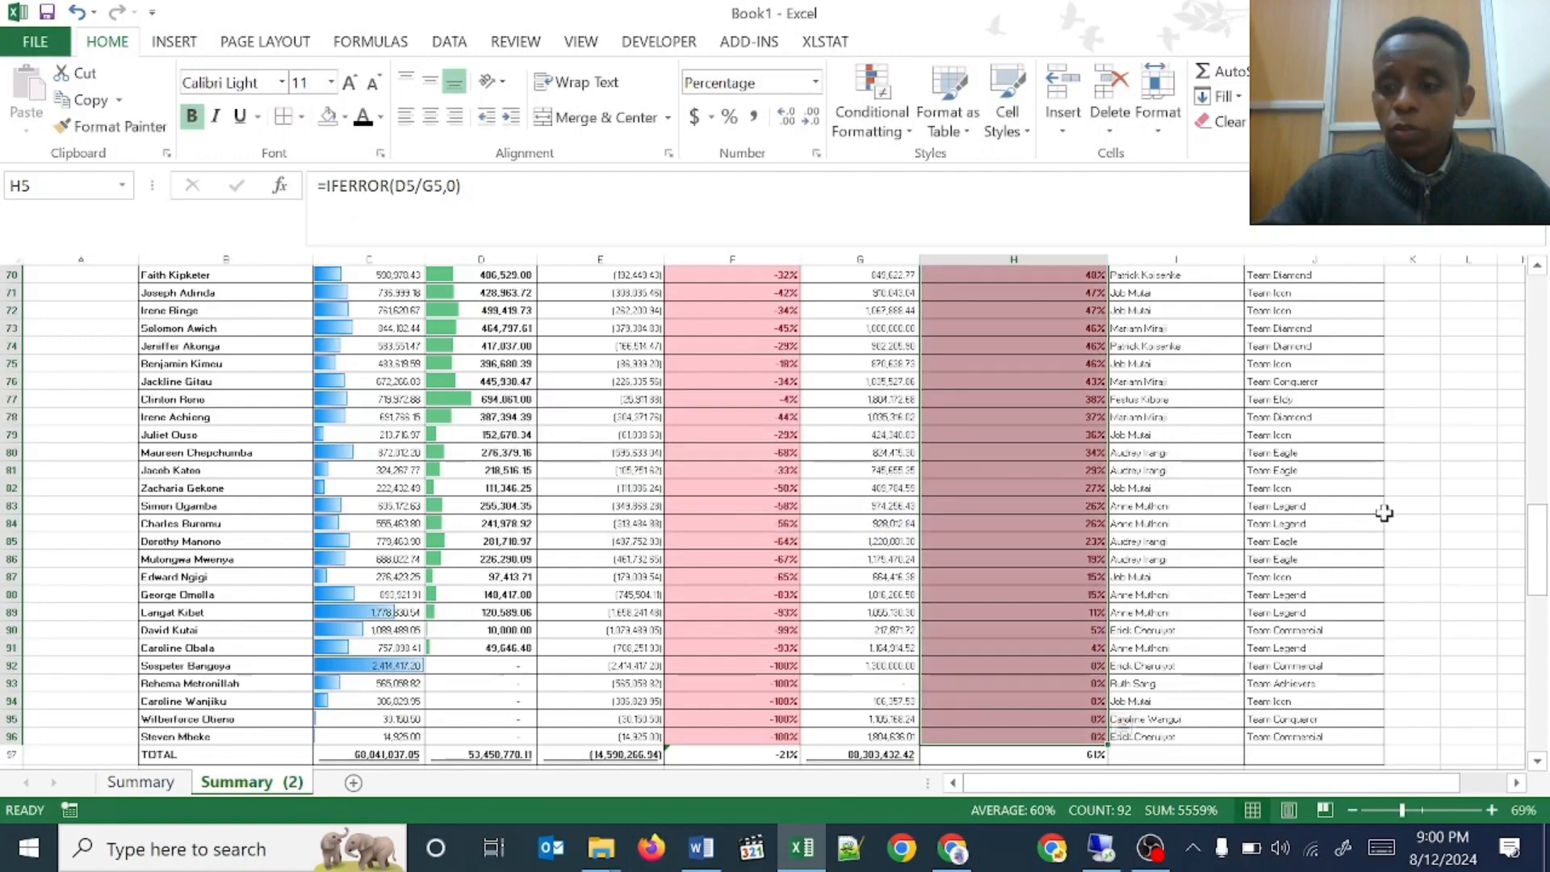
# - Add a rule highlighting COLLECTIONS AGAINST TARGET values between 49.5% and 69.4% in H5:H96 with Yellow Fill with Dark Yellow Text
pyautogui.moveTo(1537, 549); pyautogui.dragTo(1536, 492)
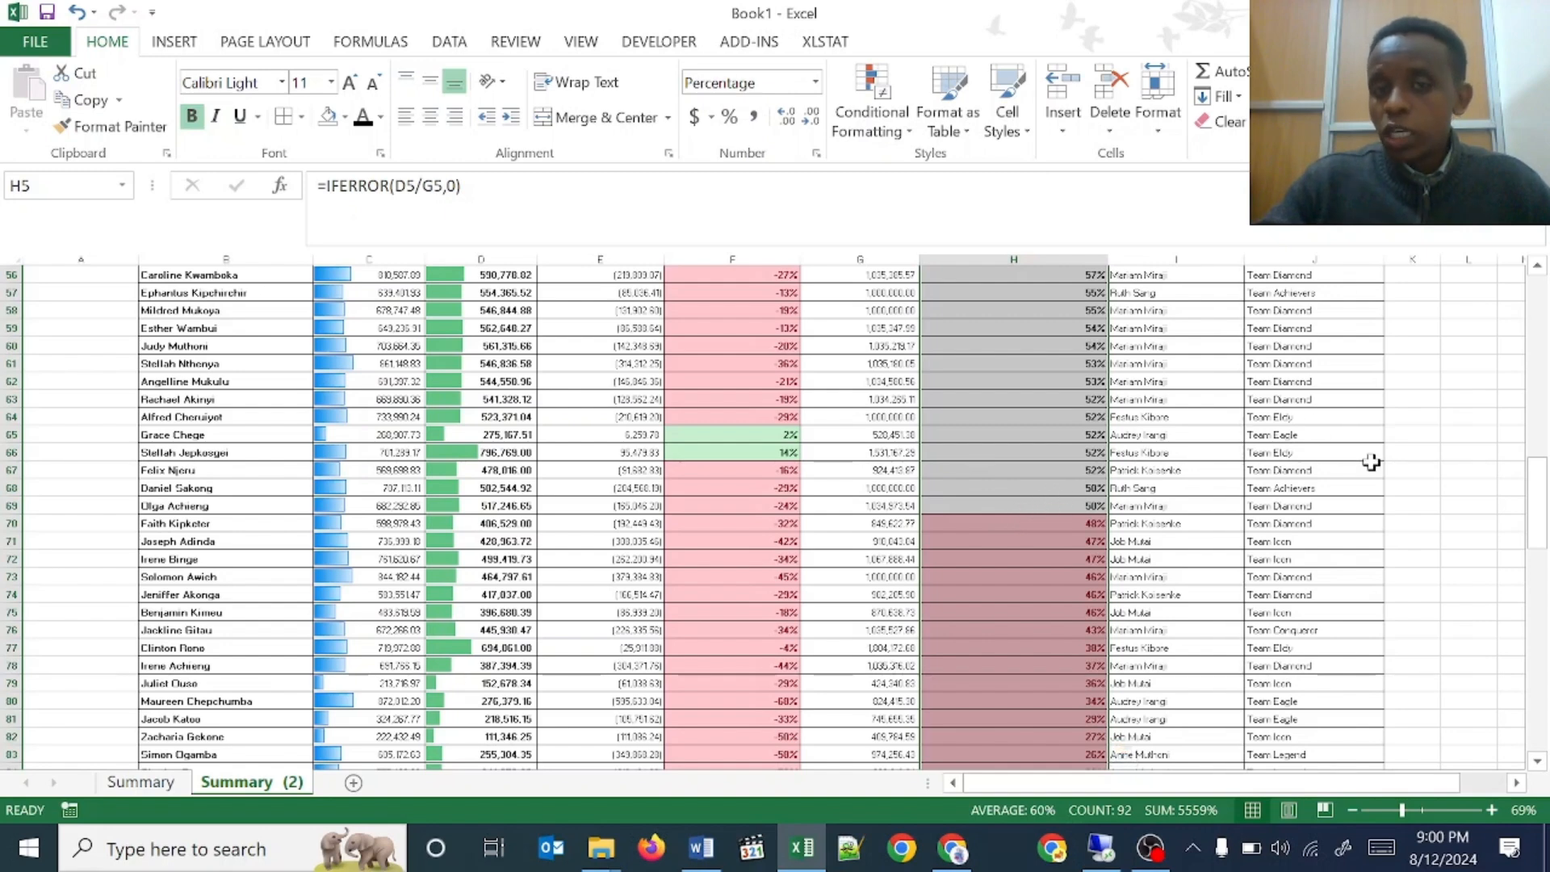
pyautogui.click(871, 95)
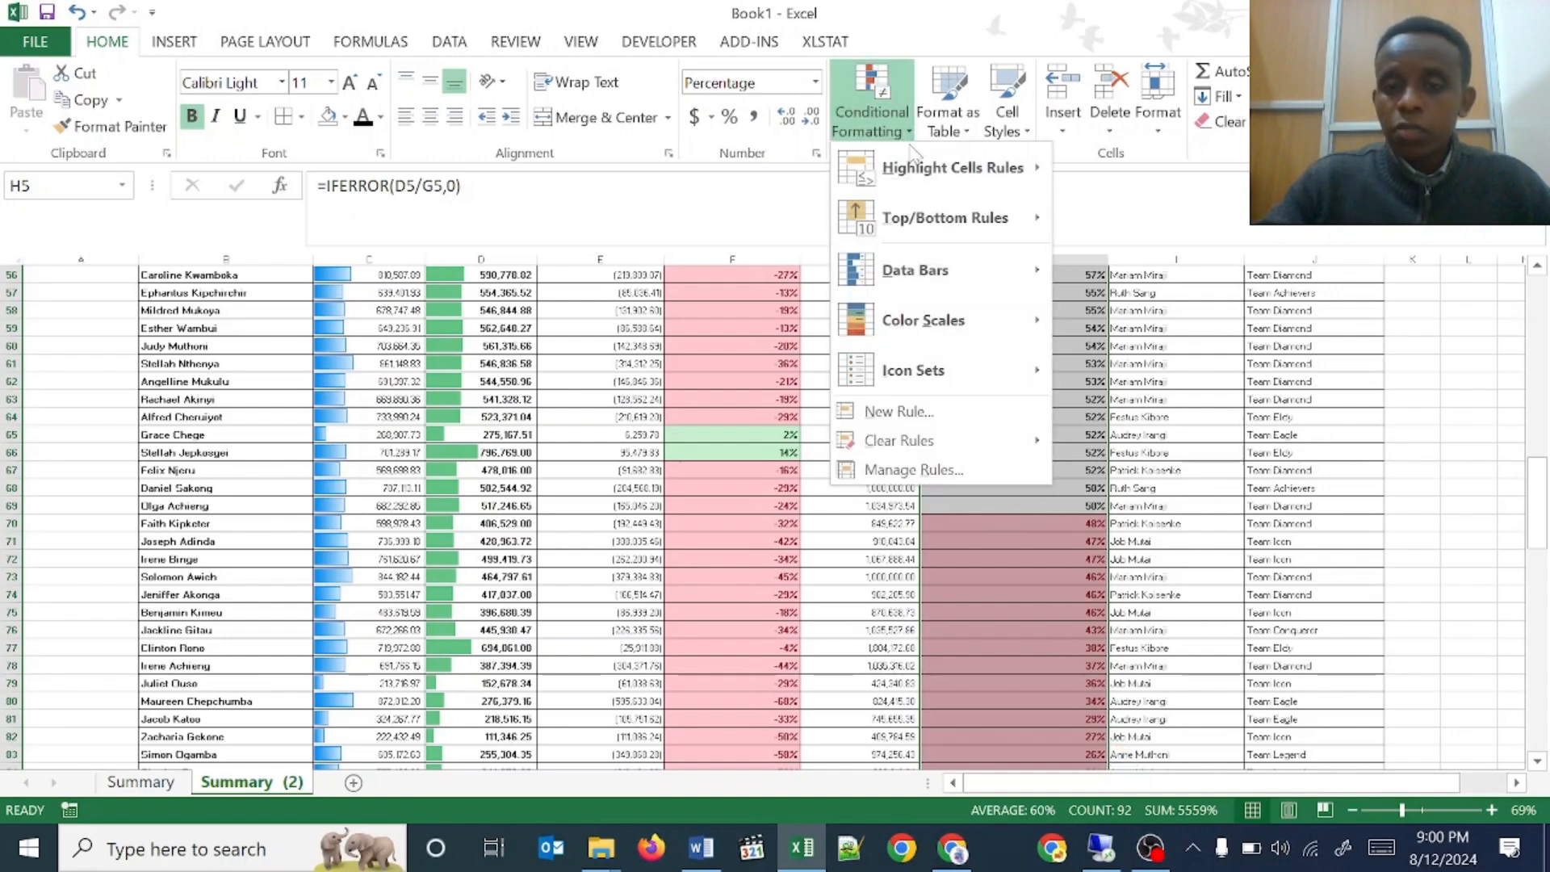
pyautogui.moveTo(964, 165)
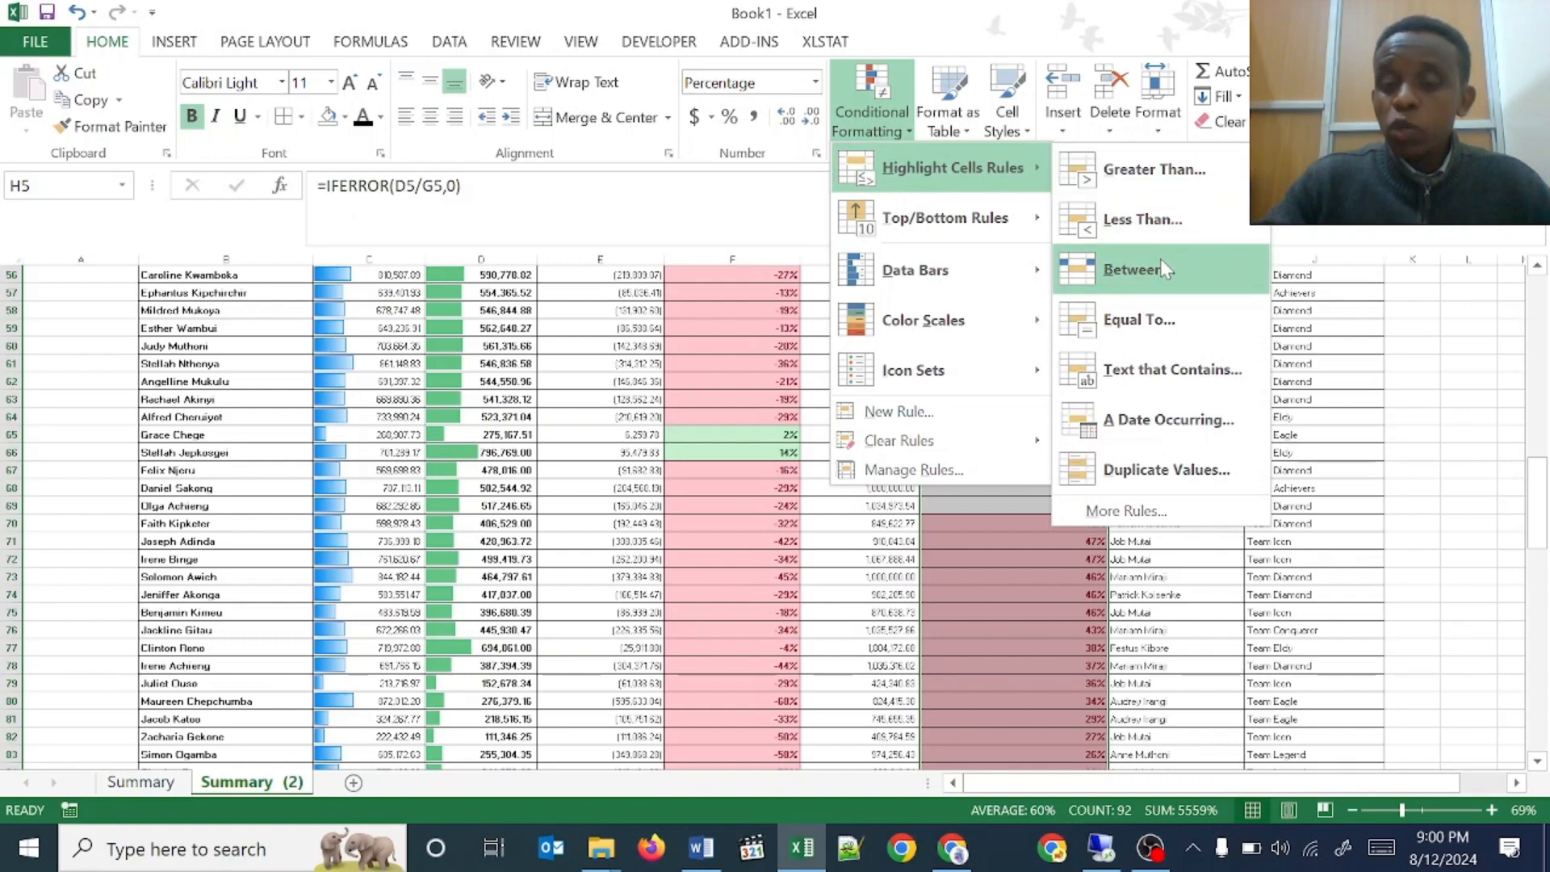
pyautogui.press('Escape')
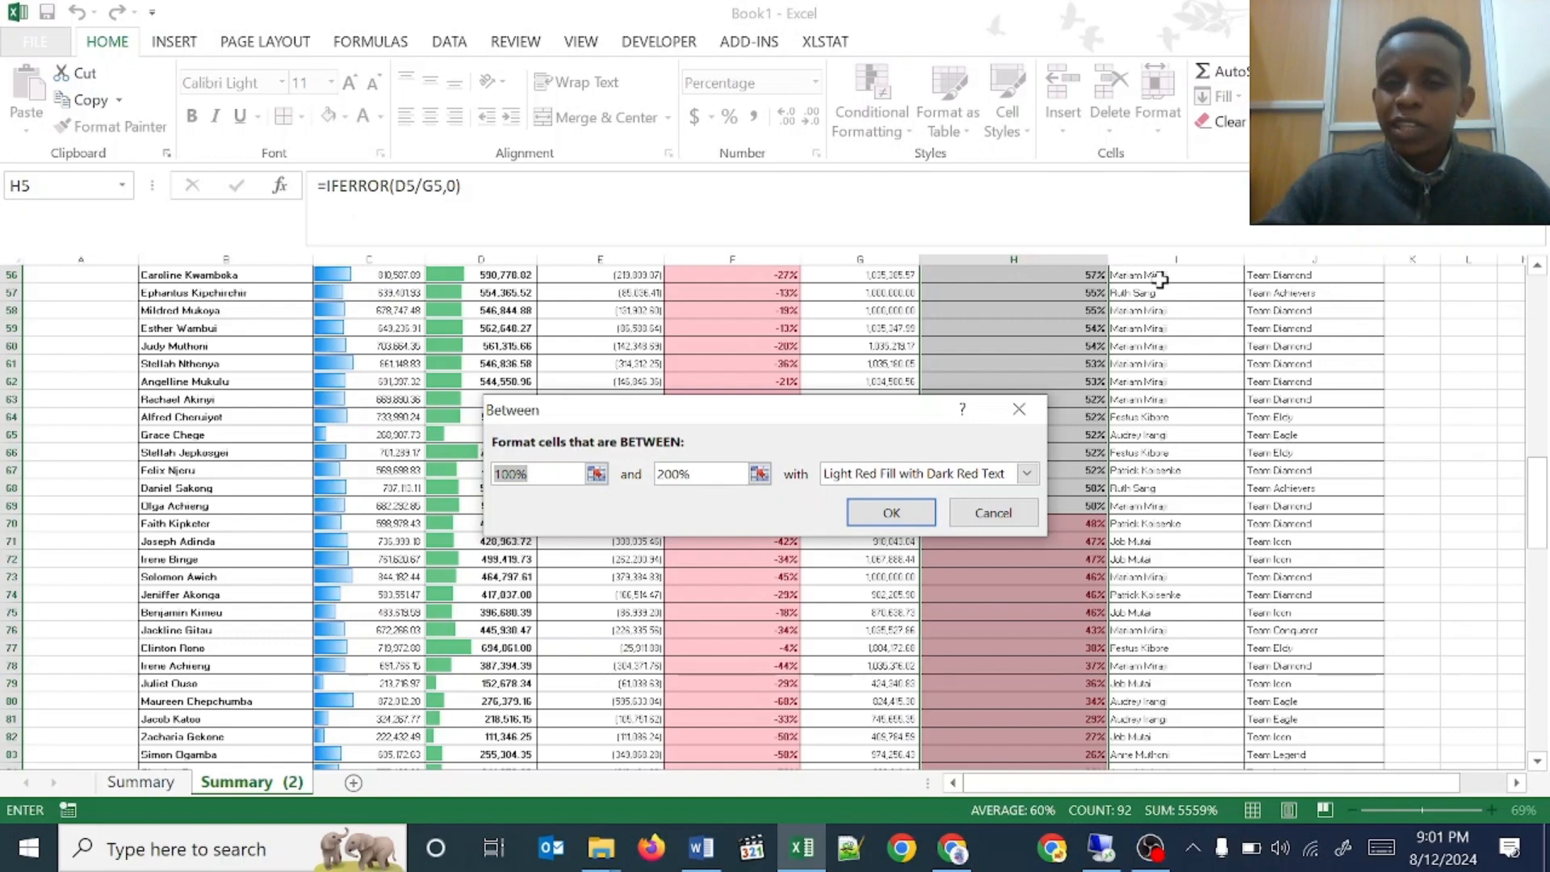
pyautogui.write('49.5')
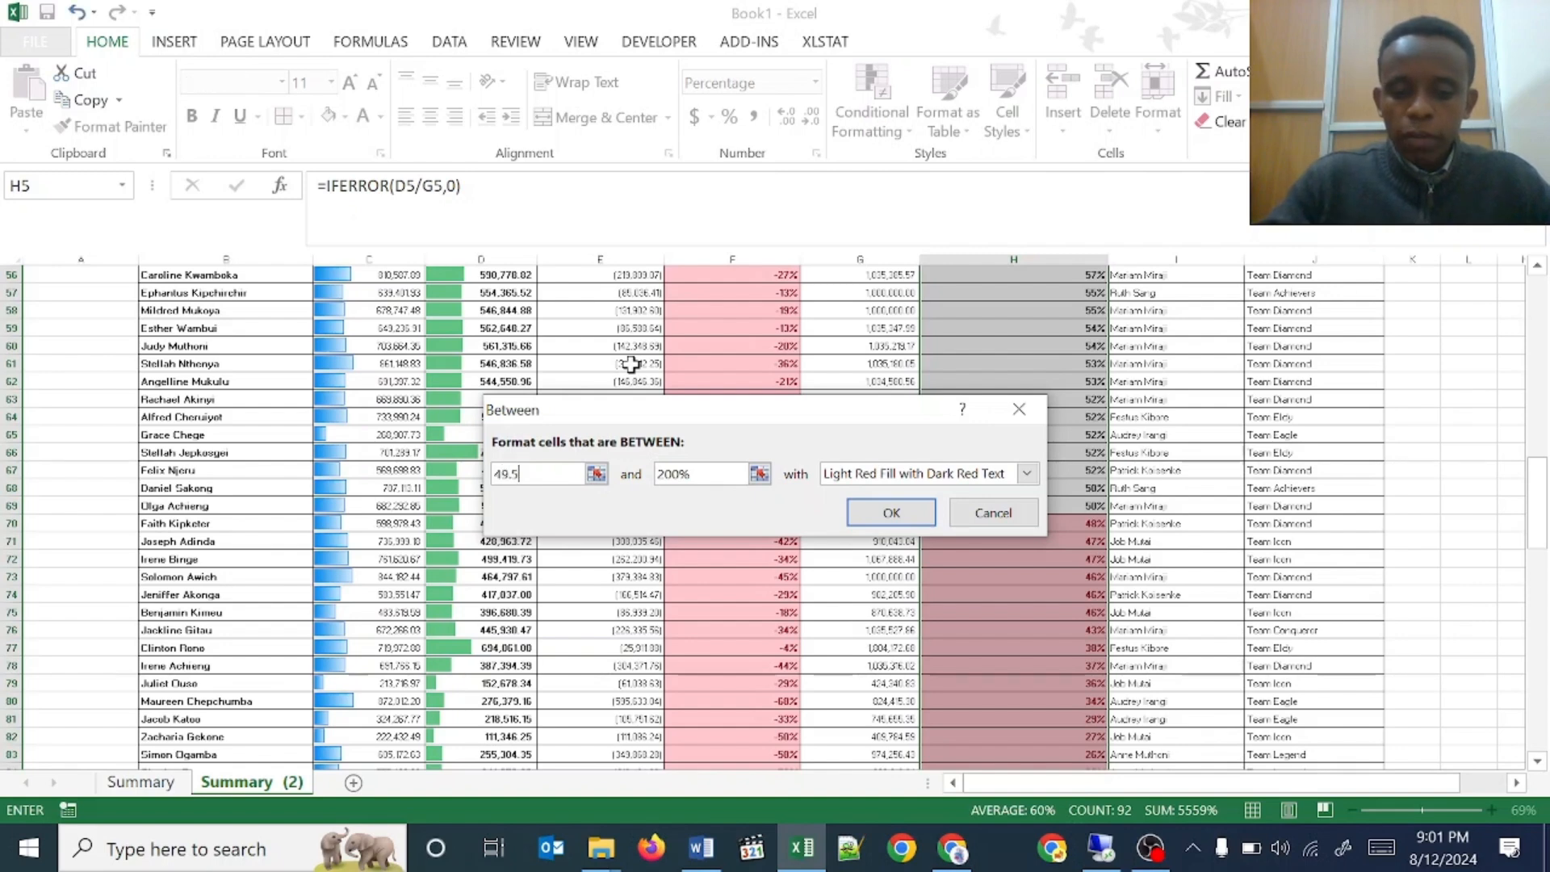
pyautogui.write('%')
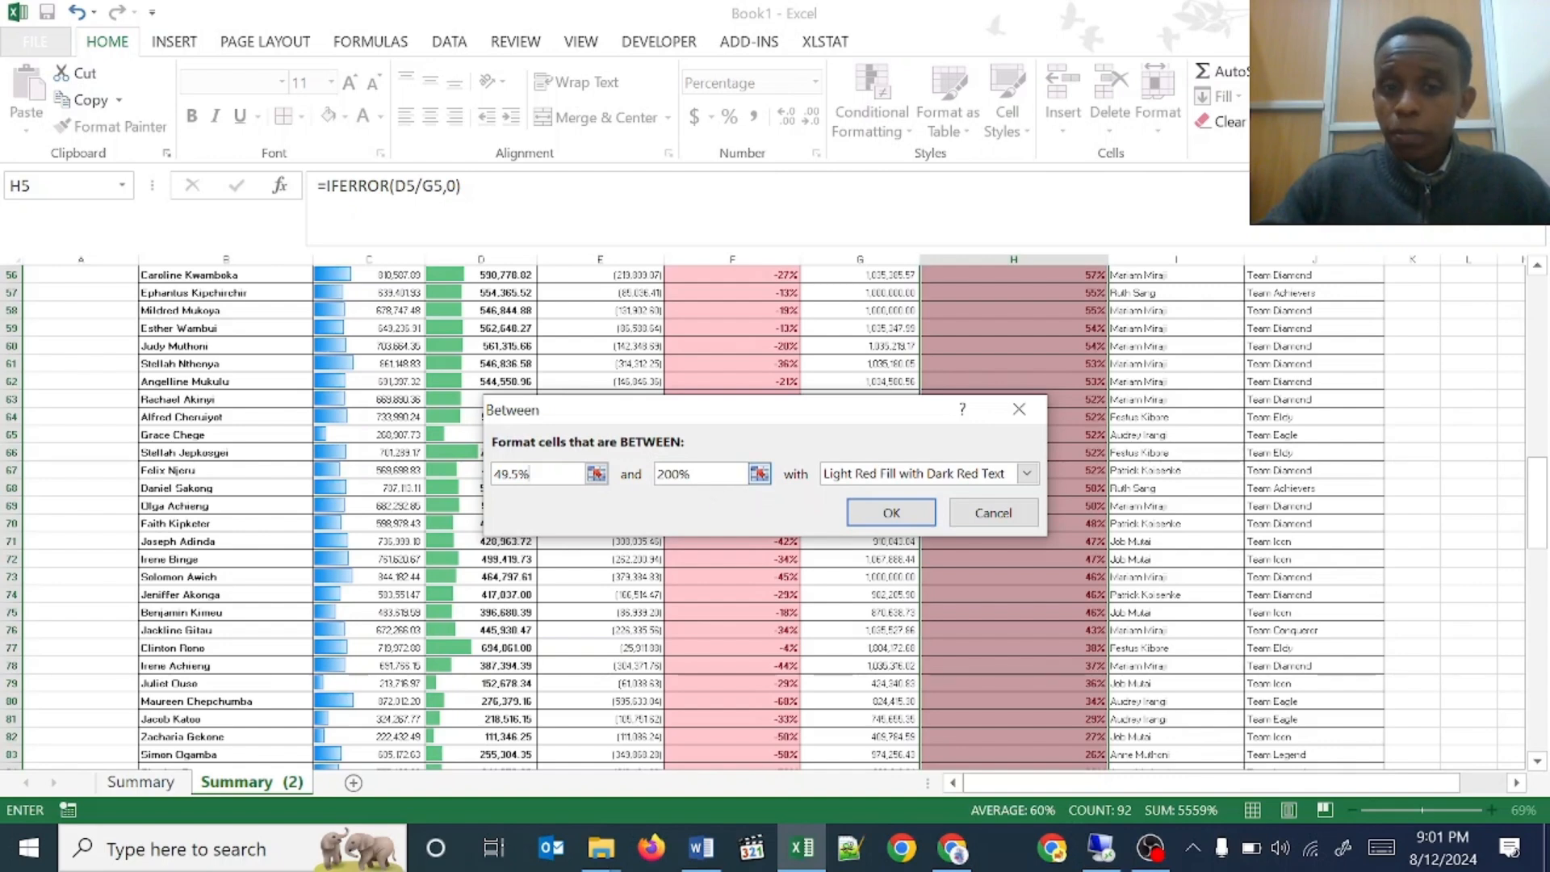
pyautogui.press('Tab')
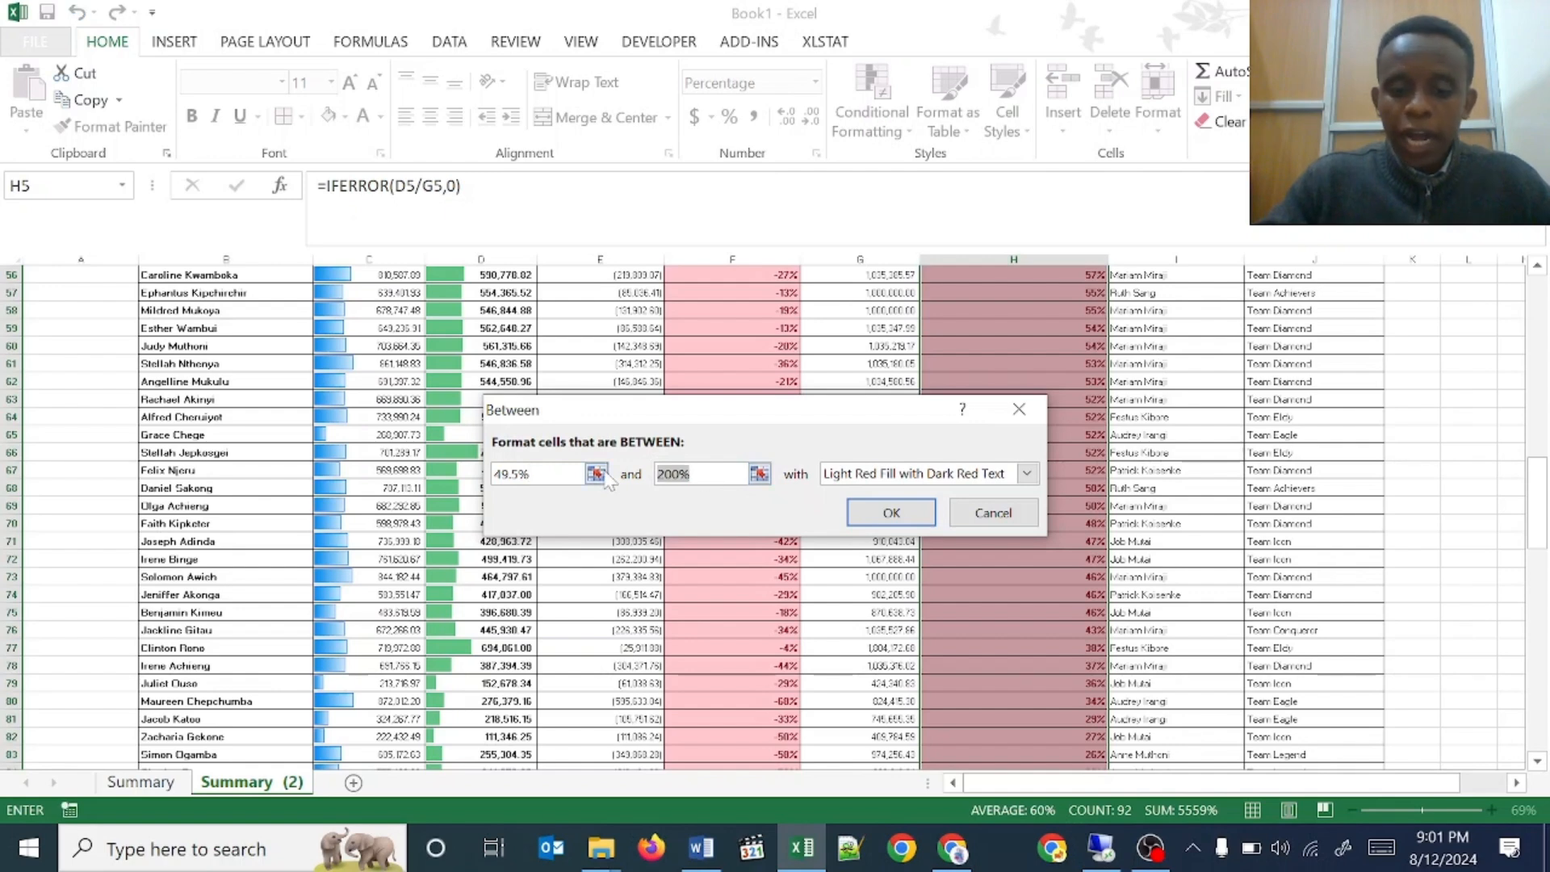
pyautogui.write('69.4%')
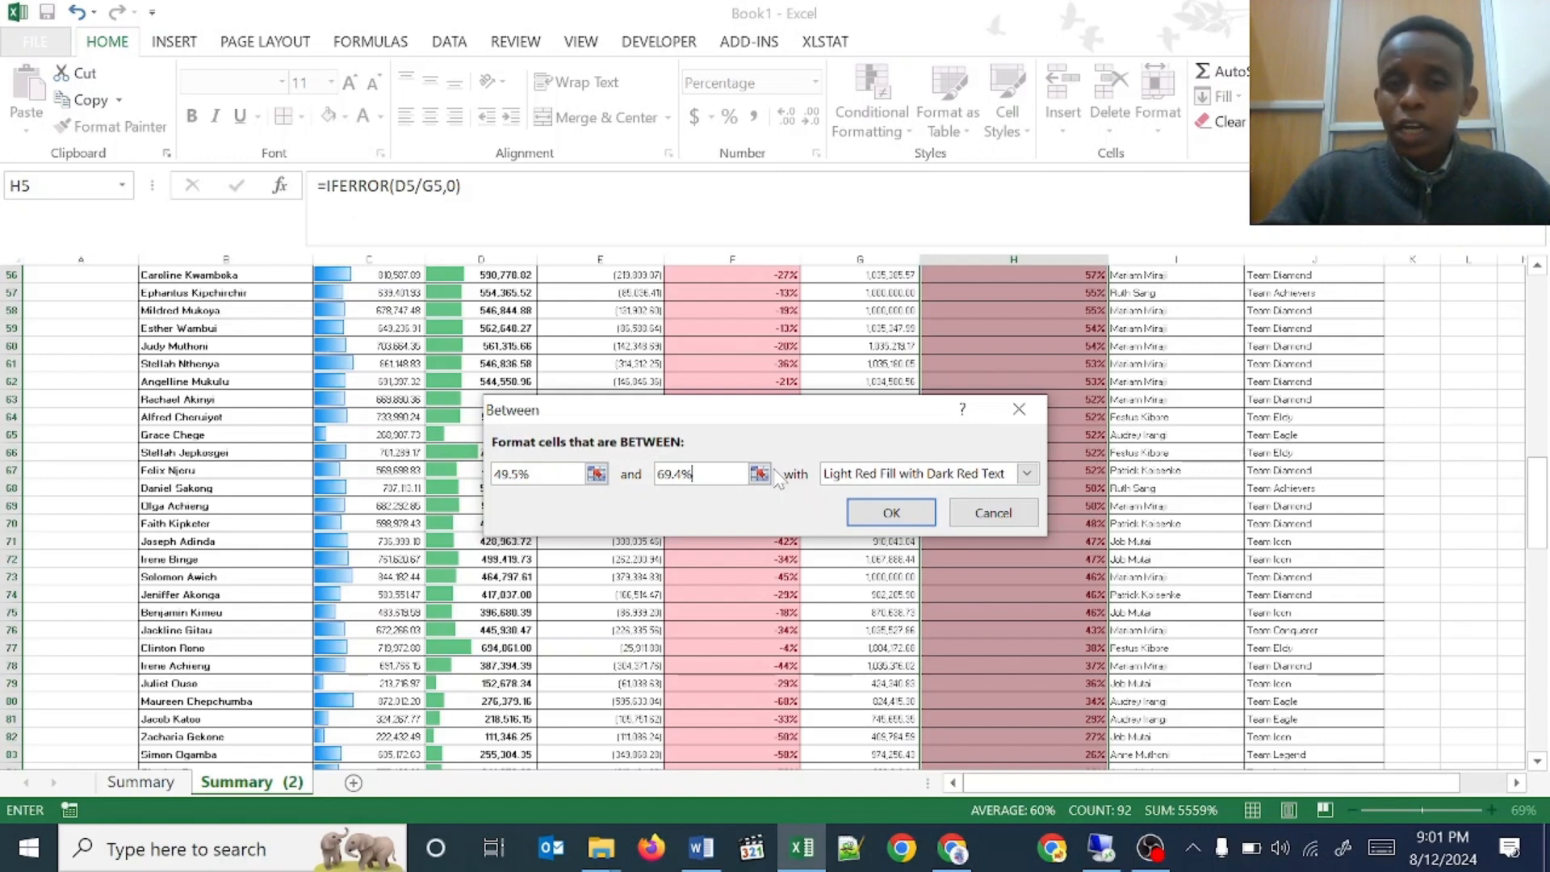
pyautogui.click(856, 476)
pyautogui.click(872, 512)
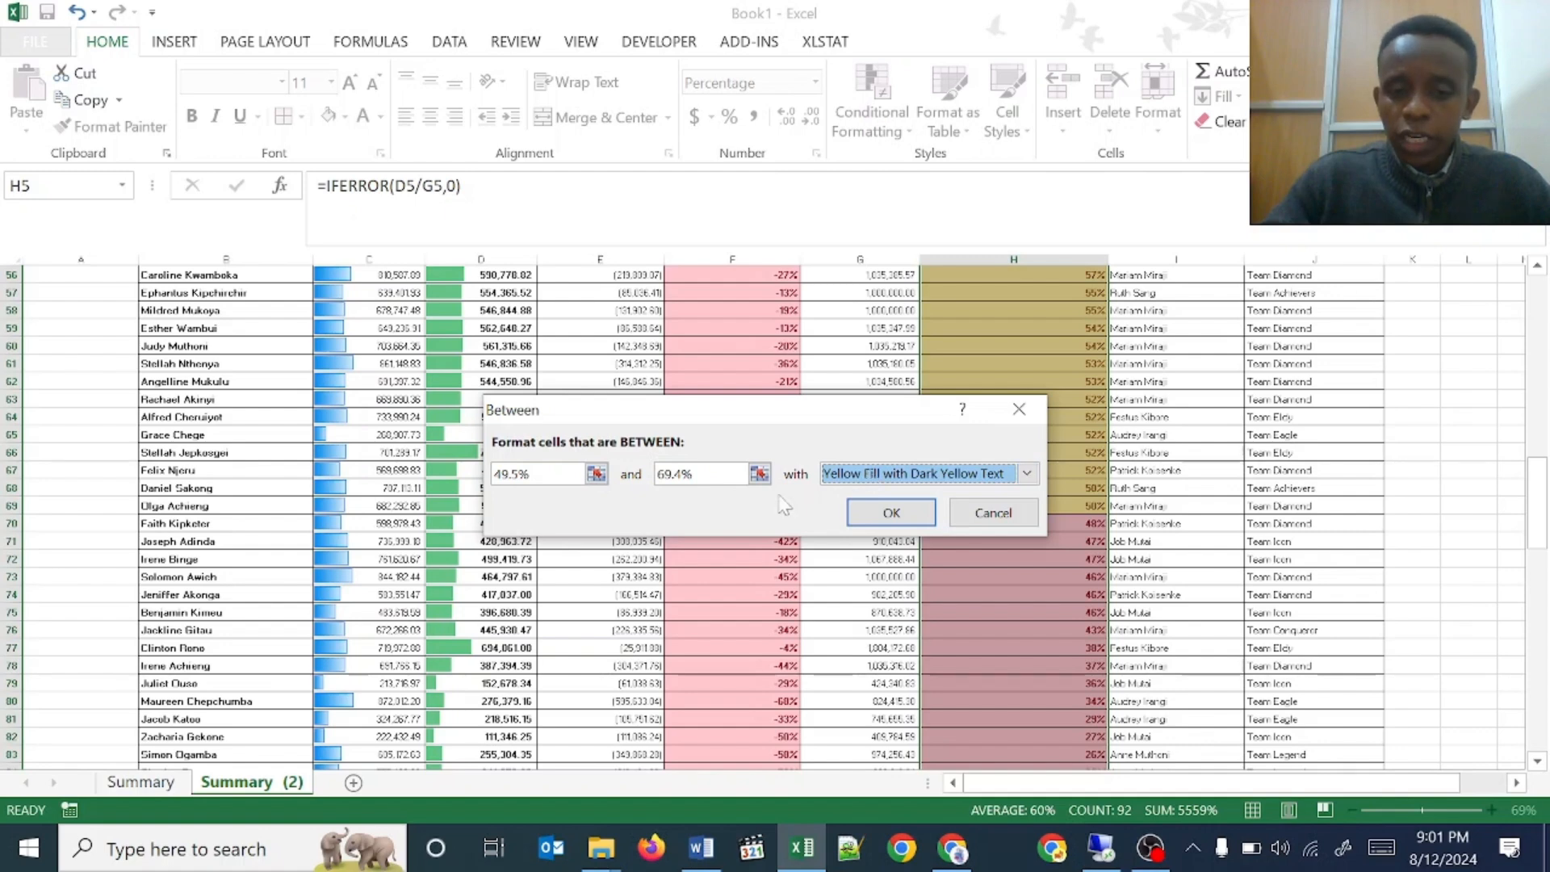
pyautogui.moveTo(695, 474)
pyautogui.mouseDown()
pyautogui.moveTo(657, 473)
pyautogui.moveTo(696, 474)
pyautogui.mouseUp()
pyautogui.click(696, 474)
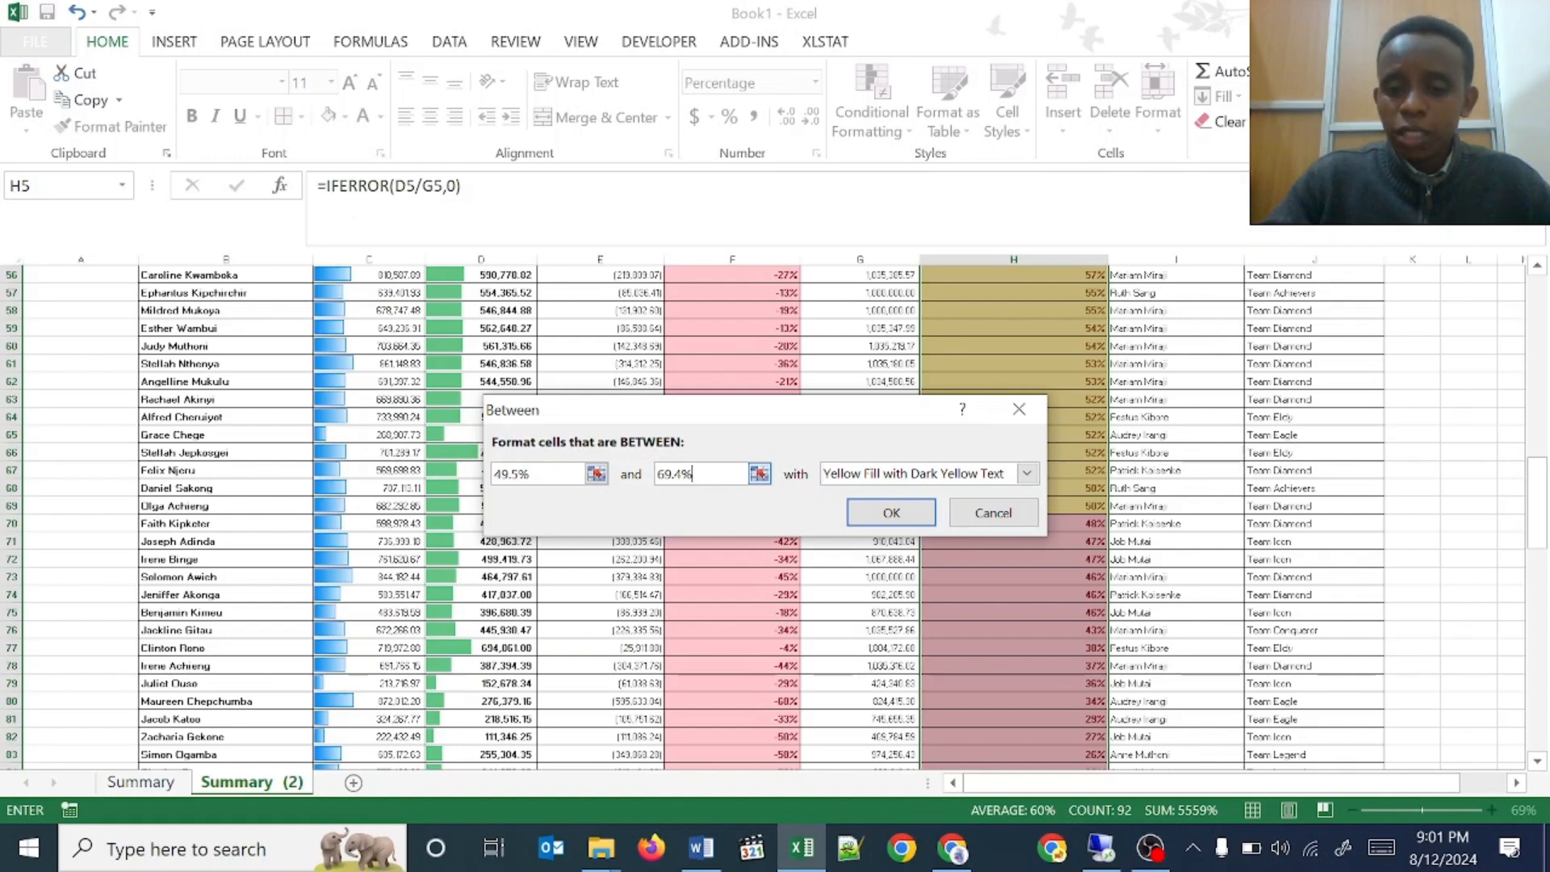
pyautogui.click(889, 512)
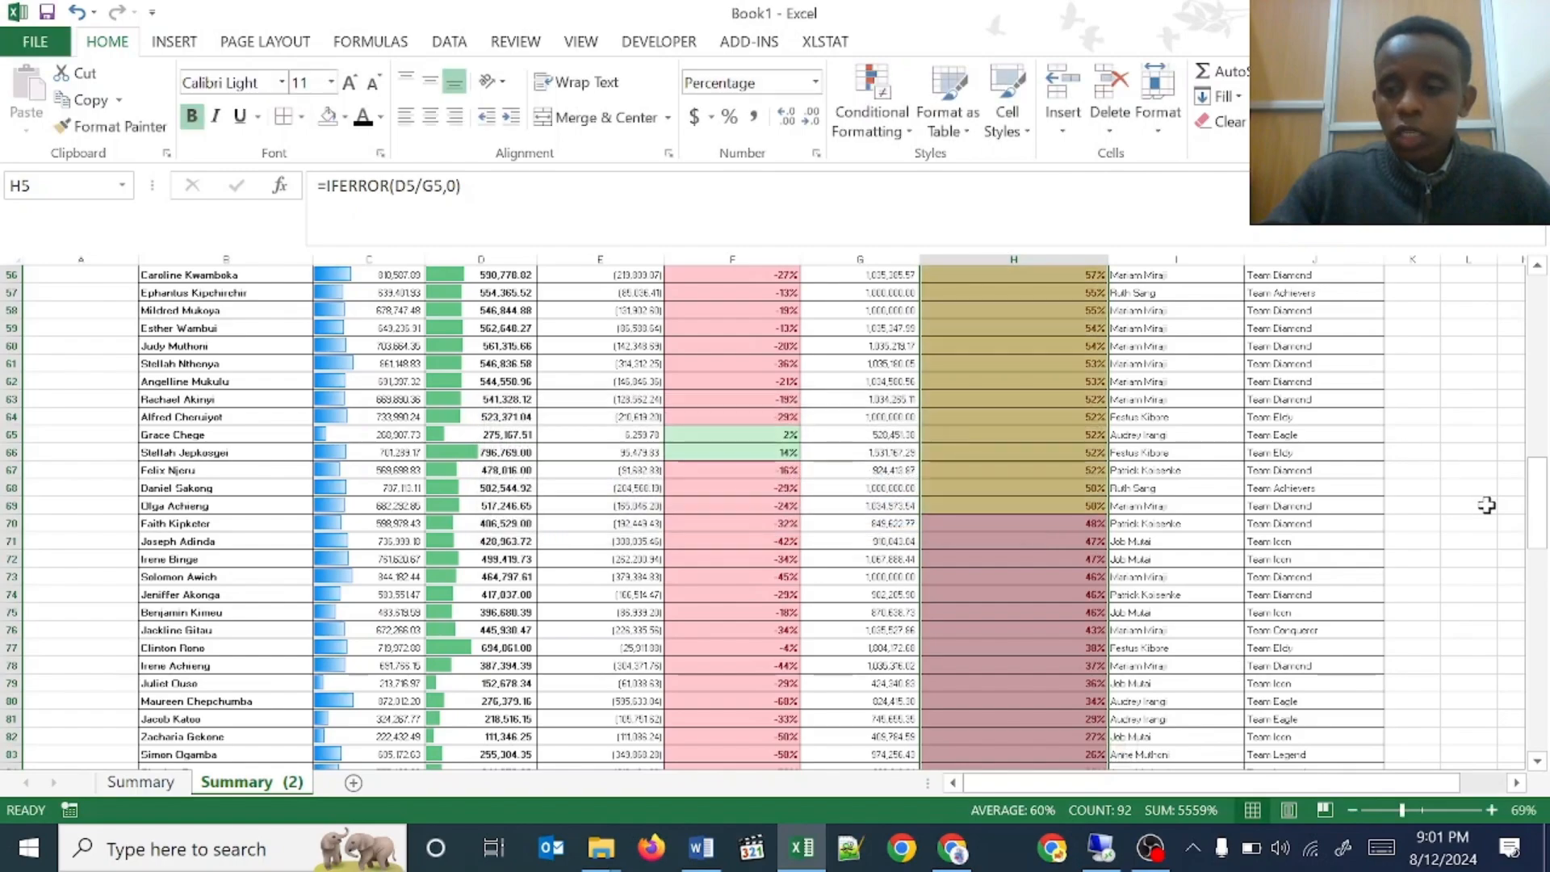
# - Add a rule highlighting COLLECTIONS AGAINST TARGET values greater than 69.4% in H5:H96 with Green Fill with Dark Green Text
pyautogui.moveTo(1537, 484); pyautogui.dragTo(1542, 382)
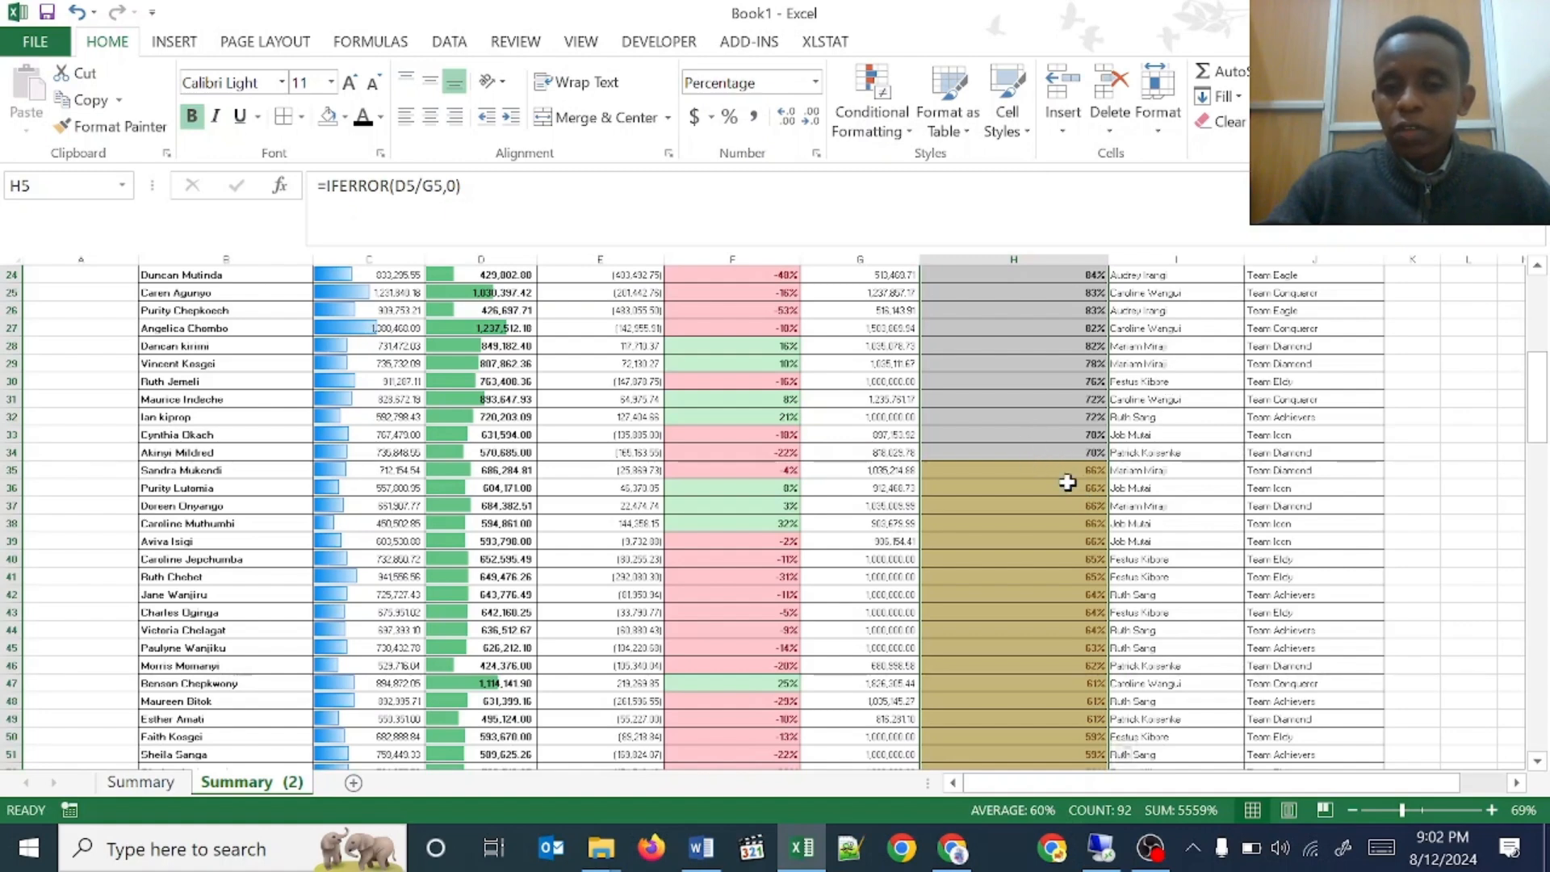
pyautogui.click(879, 110)
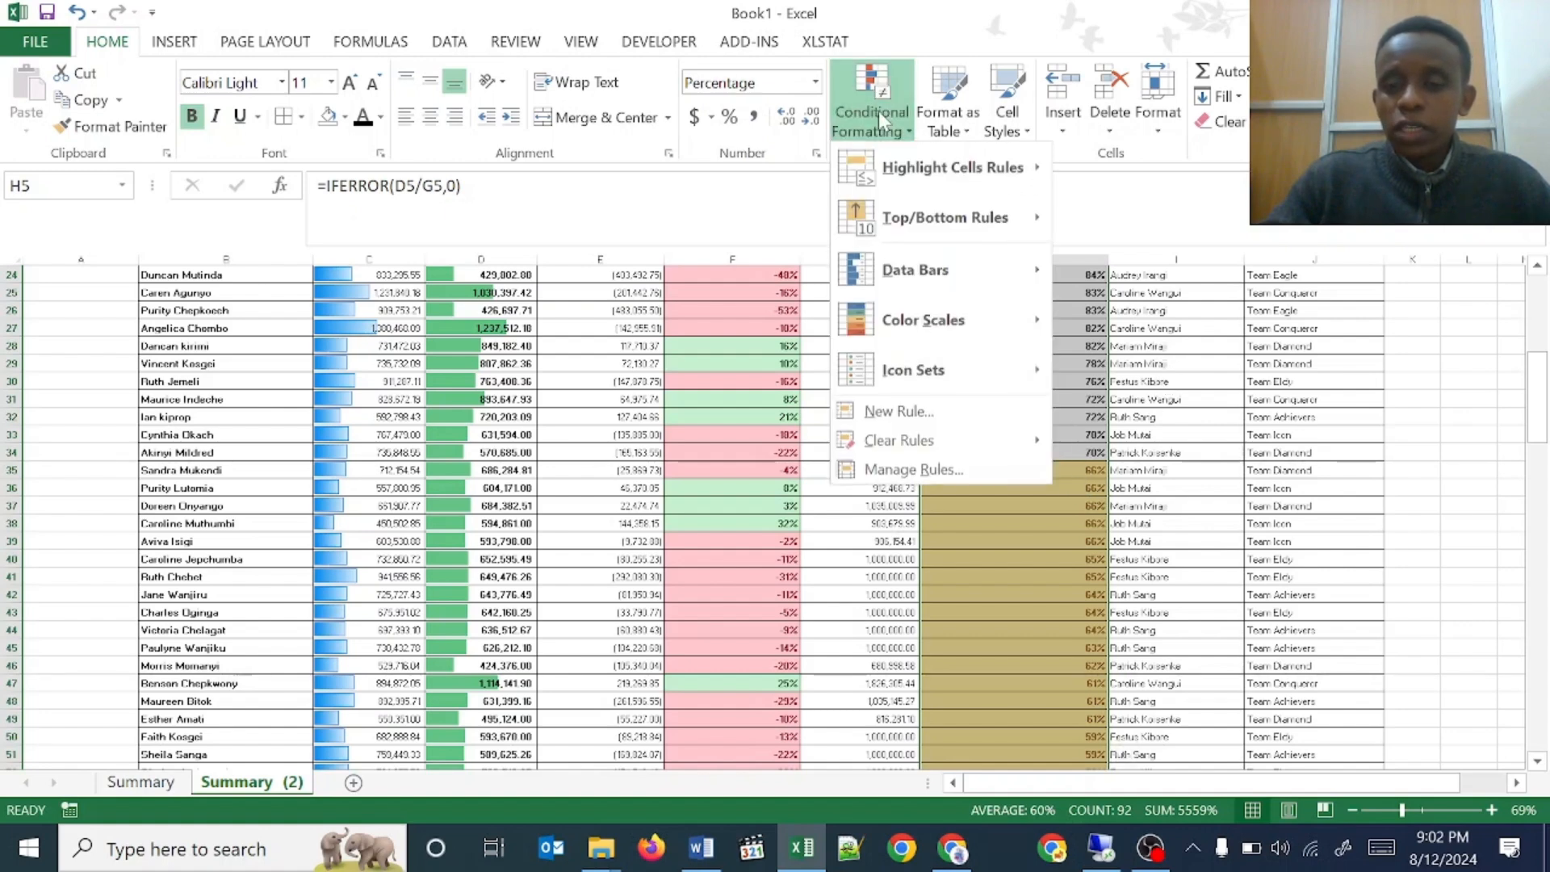
pyautogui.moveTo(960, 186)
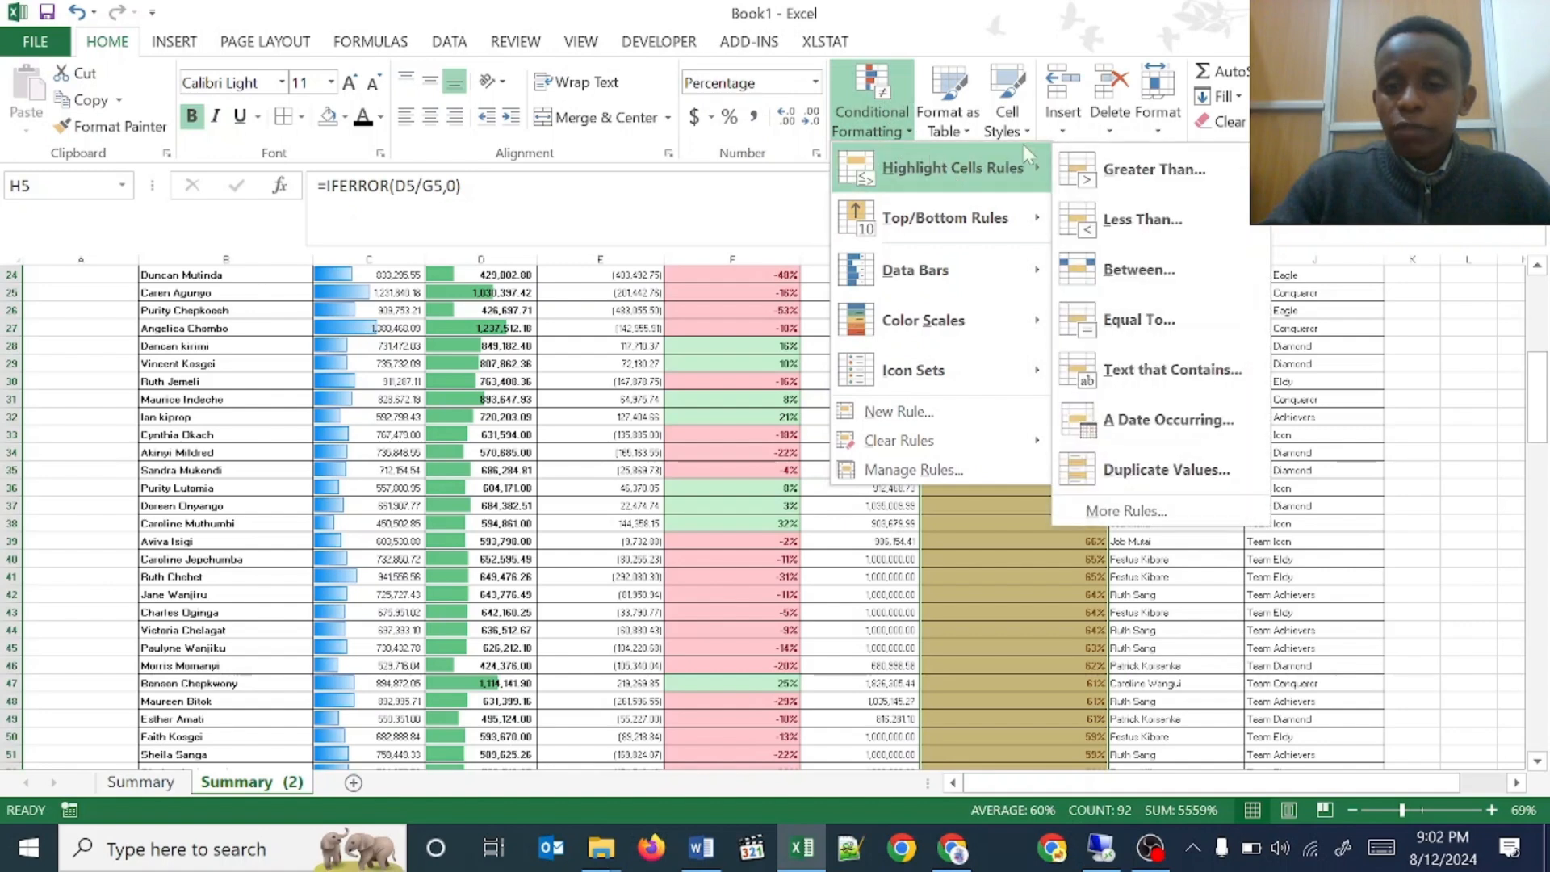
pyautogui.click(1141, 176)
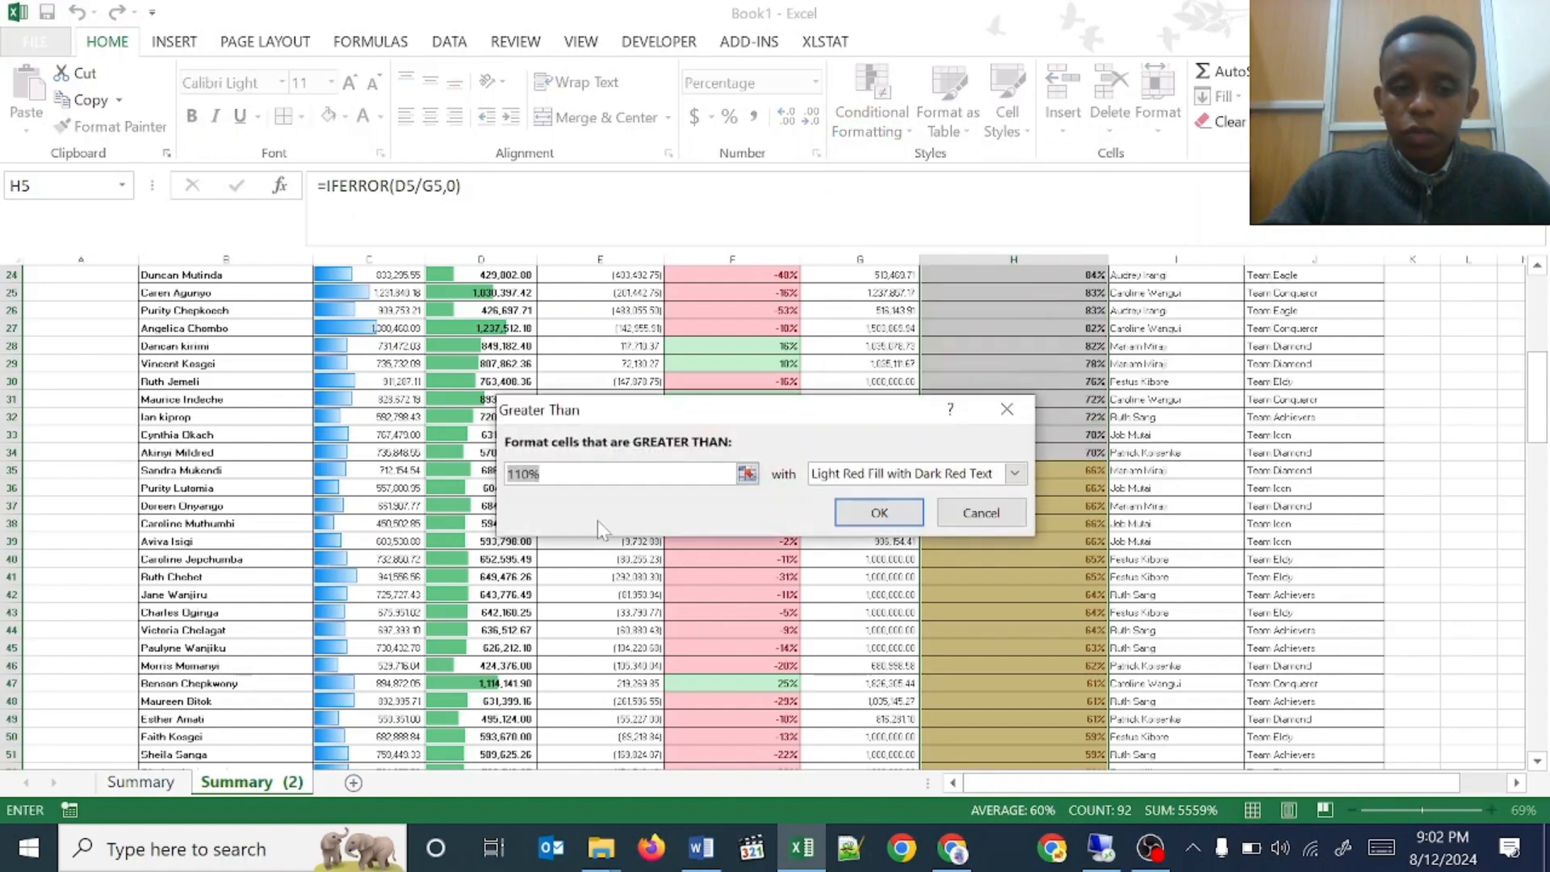
pyautogui.write('69')
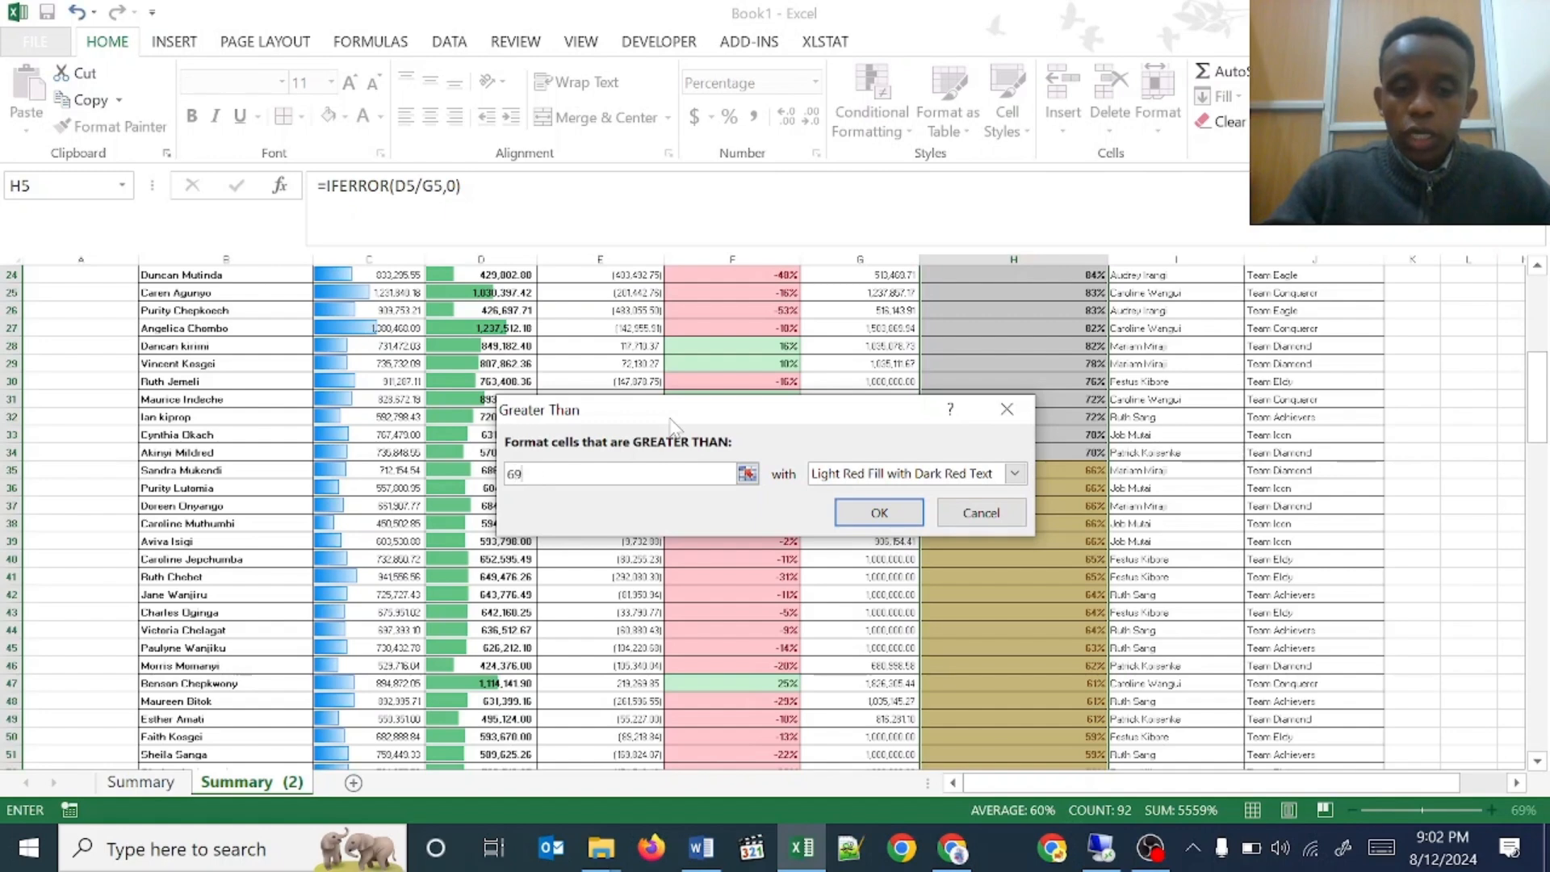
pyautogui.write('.')
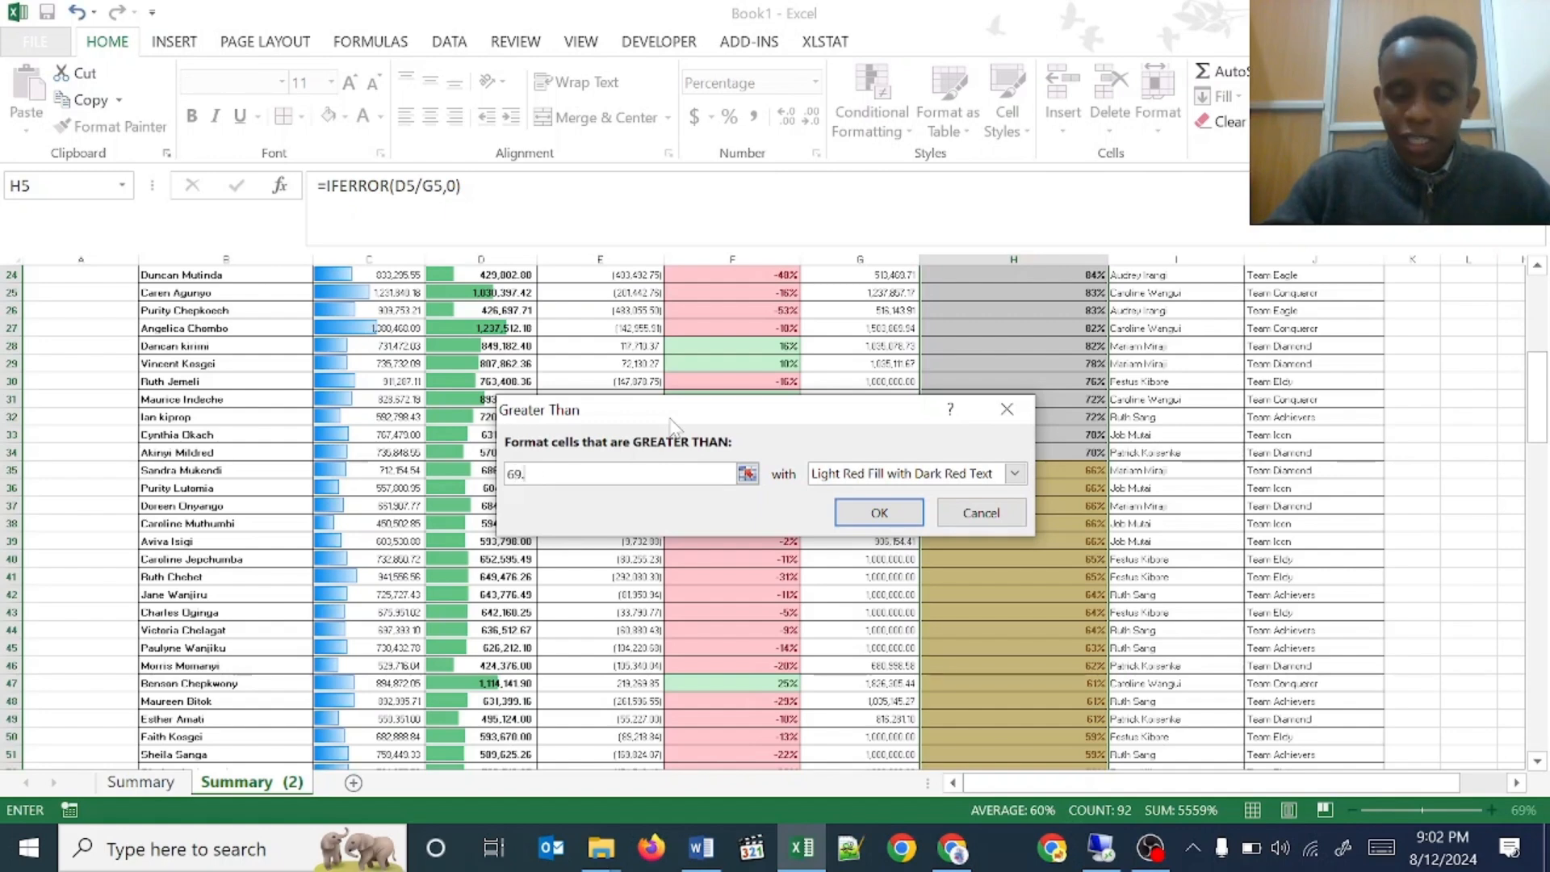
pyautogui.write('4%')
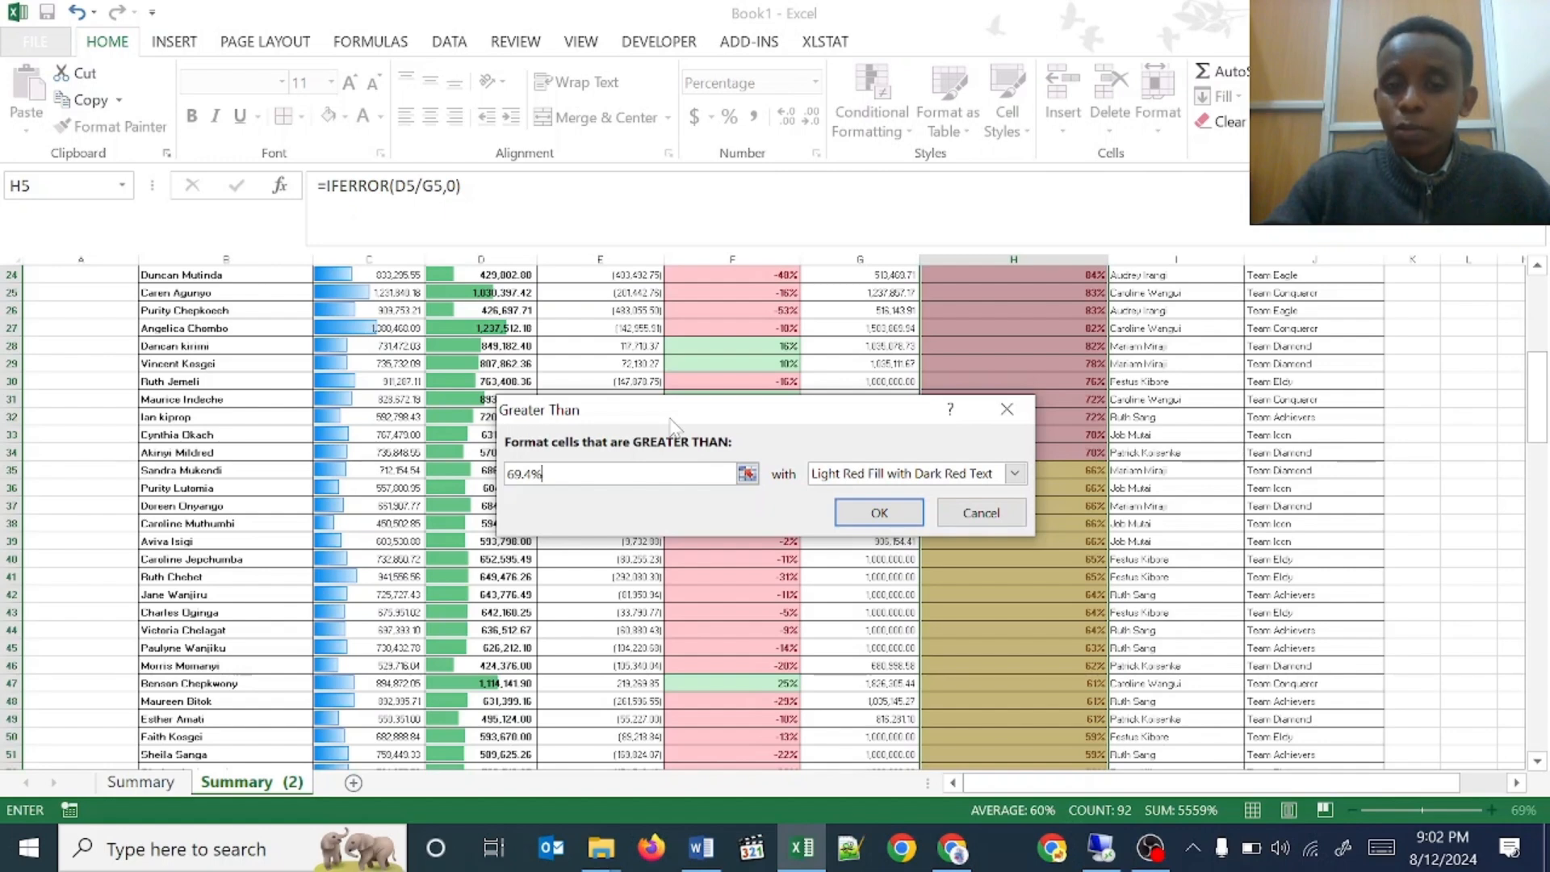
pyautogui.moveTo(670, 425); pyautogui.dragTo(604, 498)
pyautogui.press('BackSpace')
pyautogui.press('BackSpace')
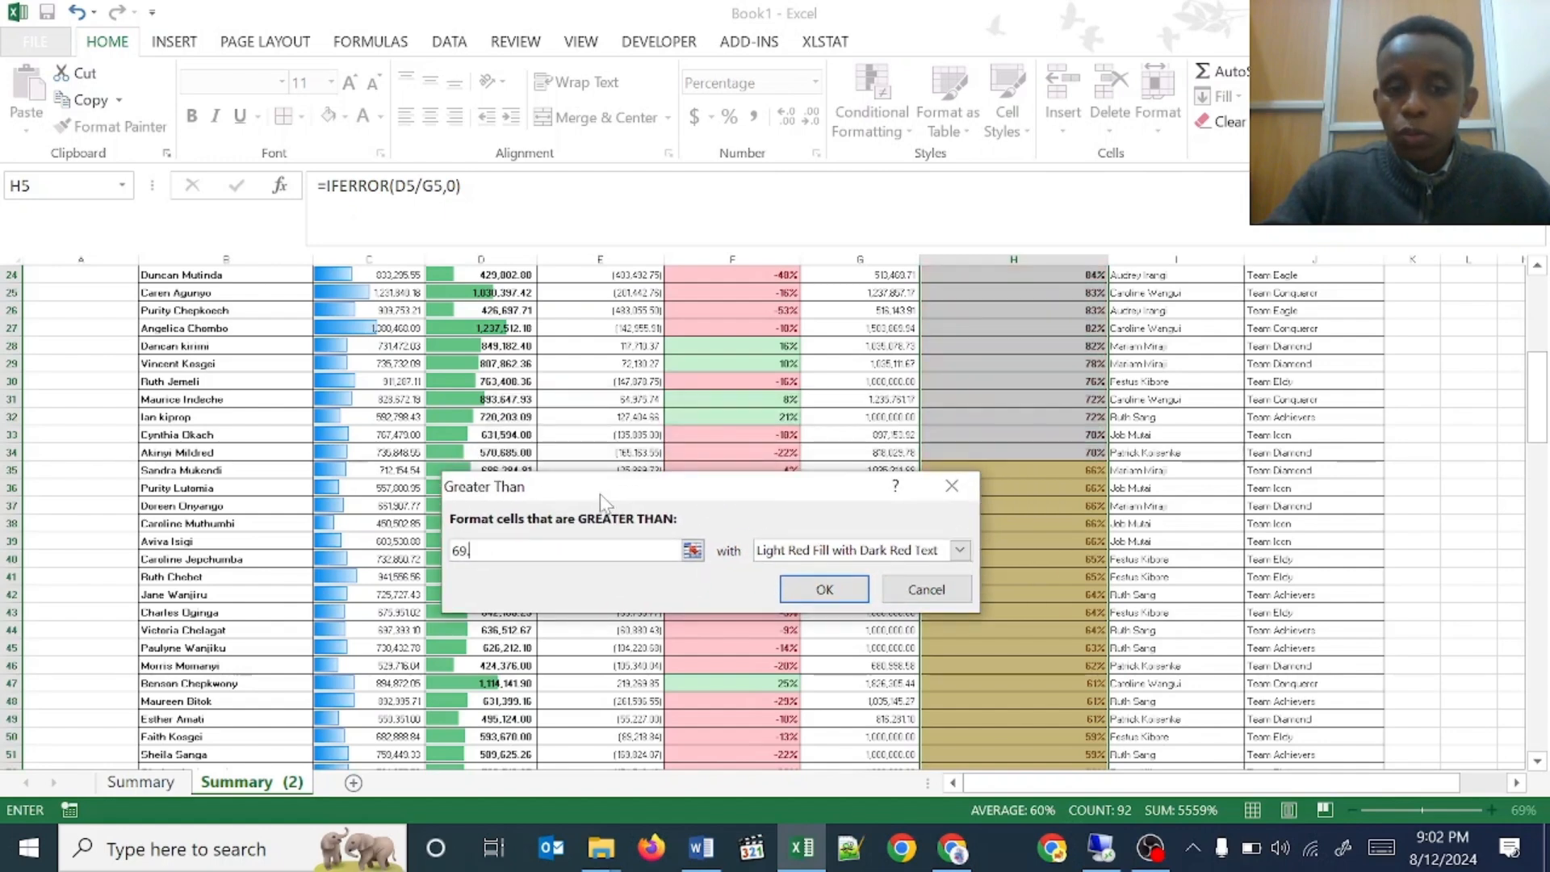
pyautogui.write('5')
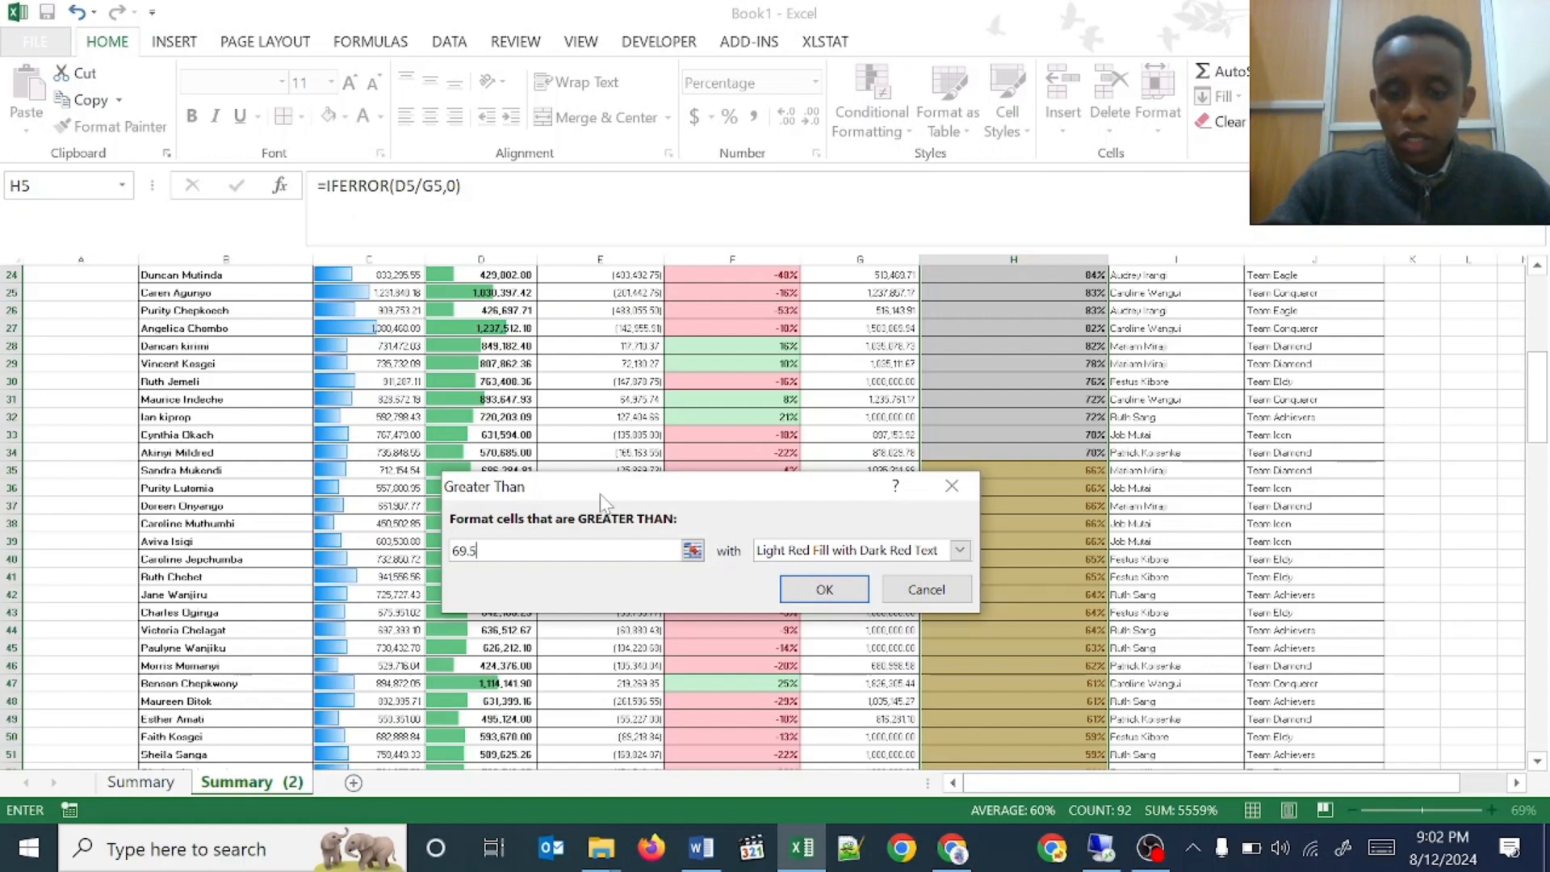
pyautogui.write('%')
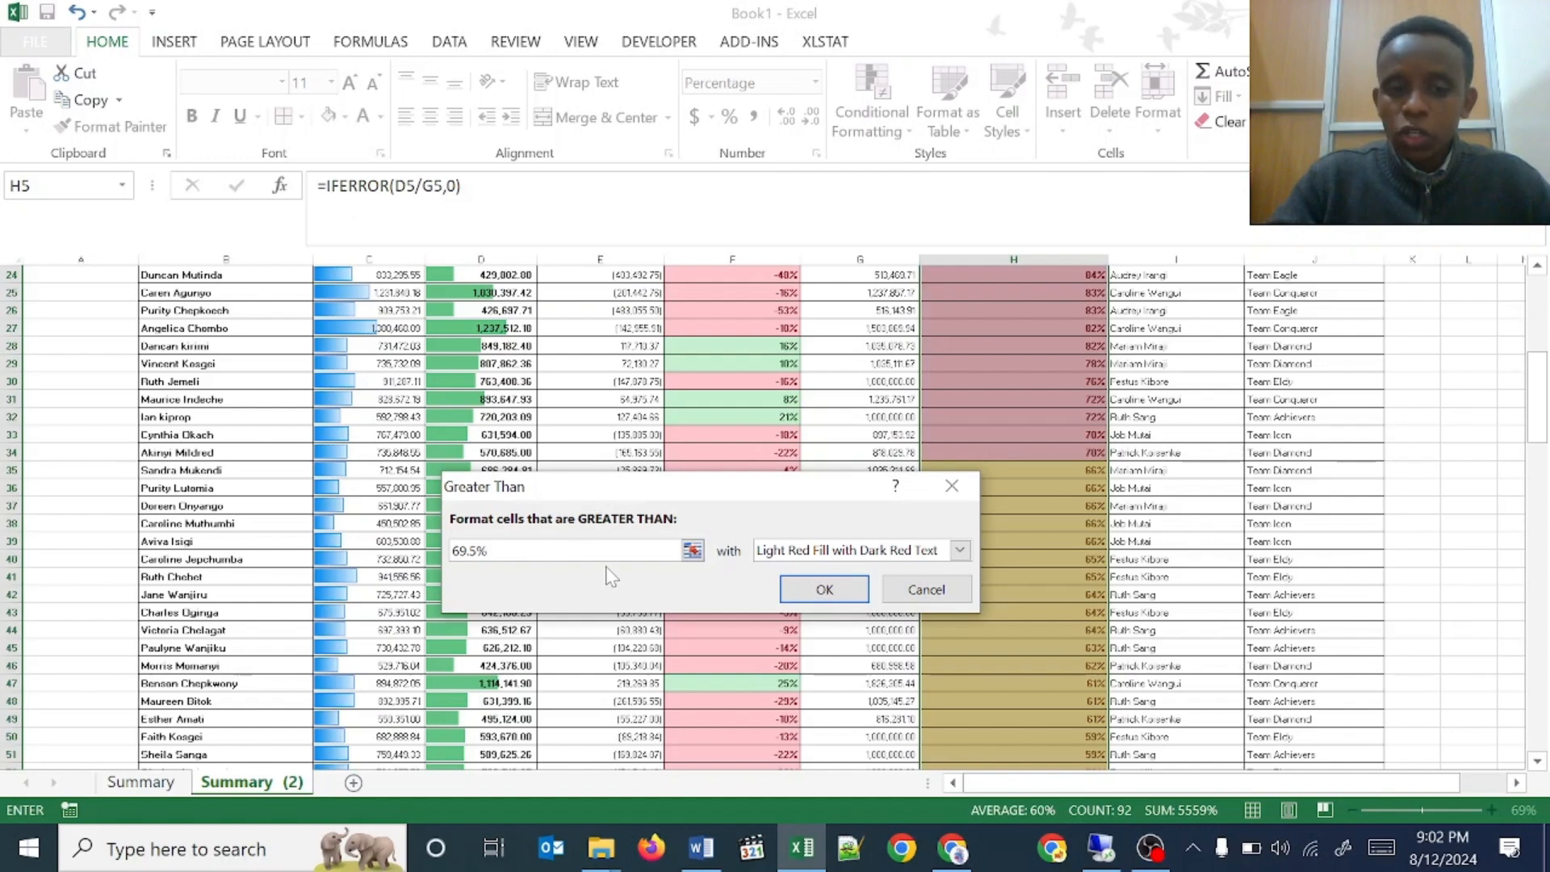
pyautogui.press('BackSpace')
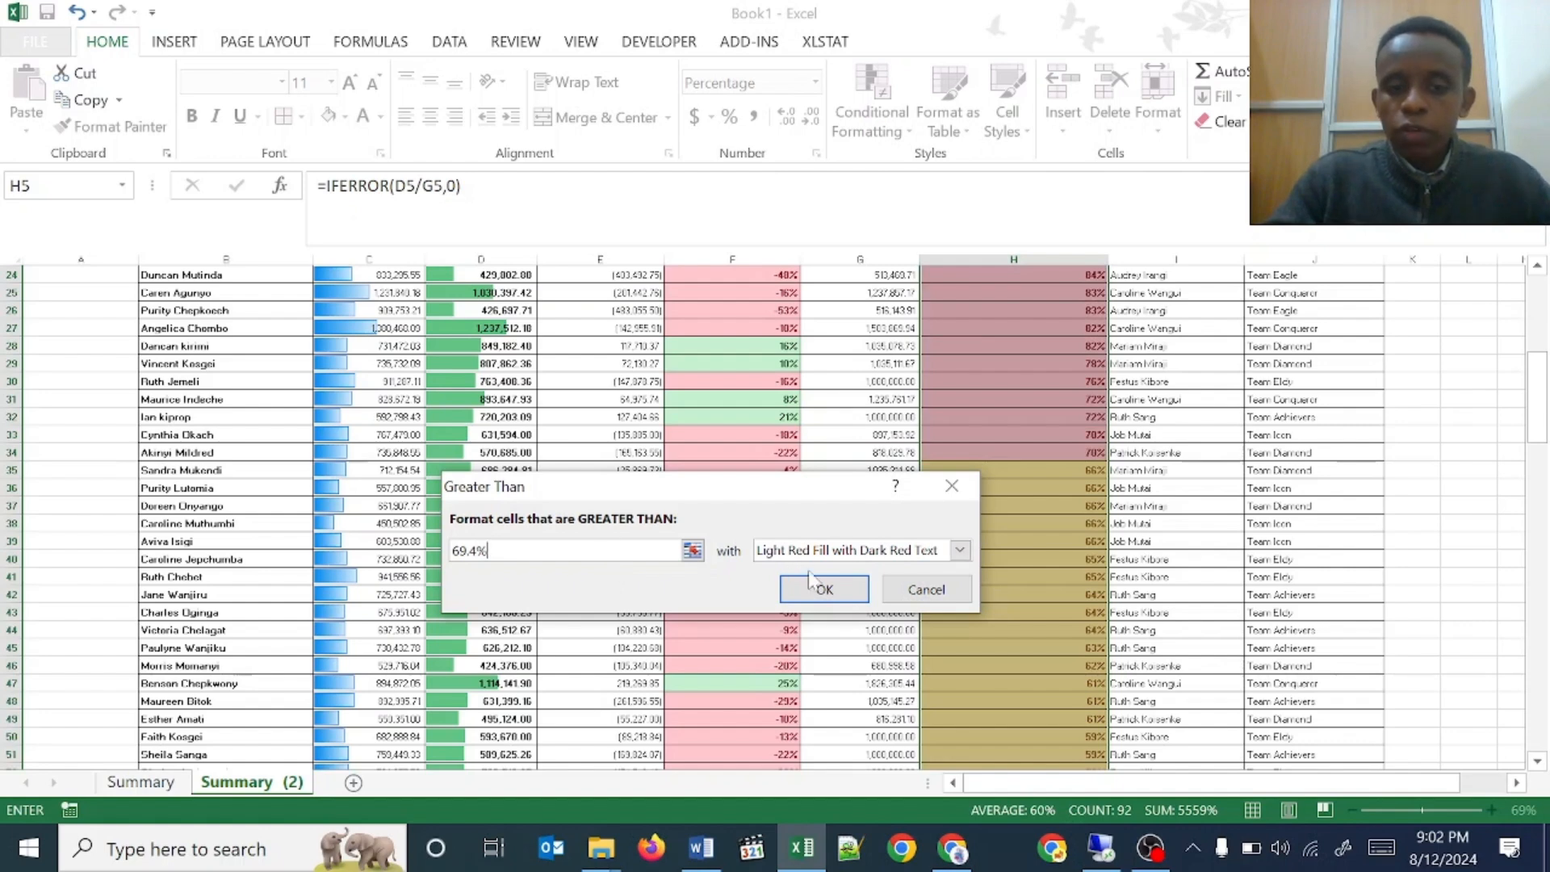
pyautogui.click(960, 550)
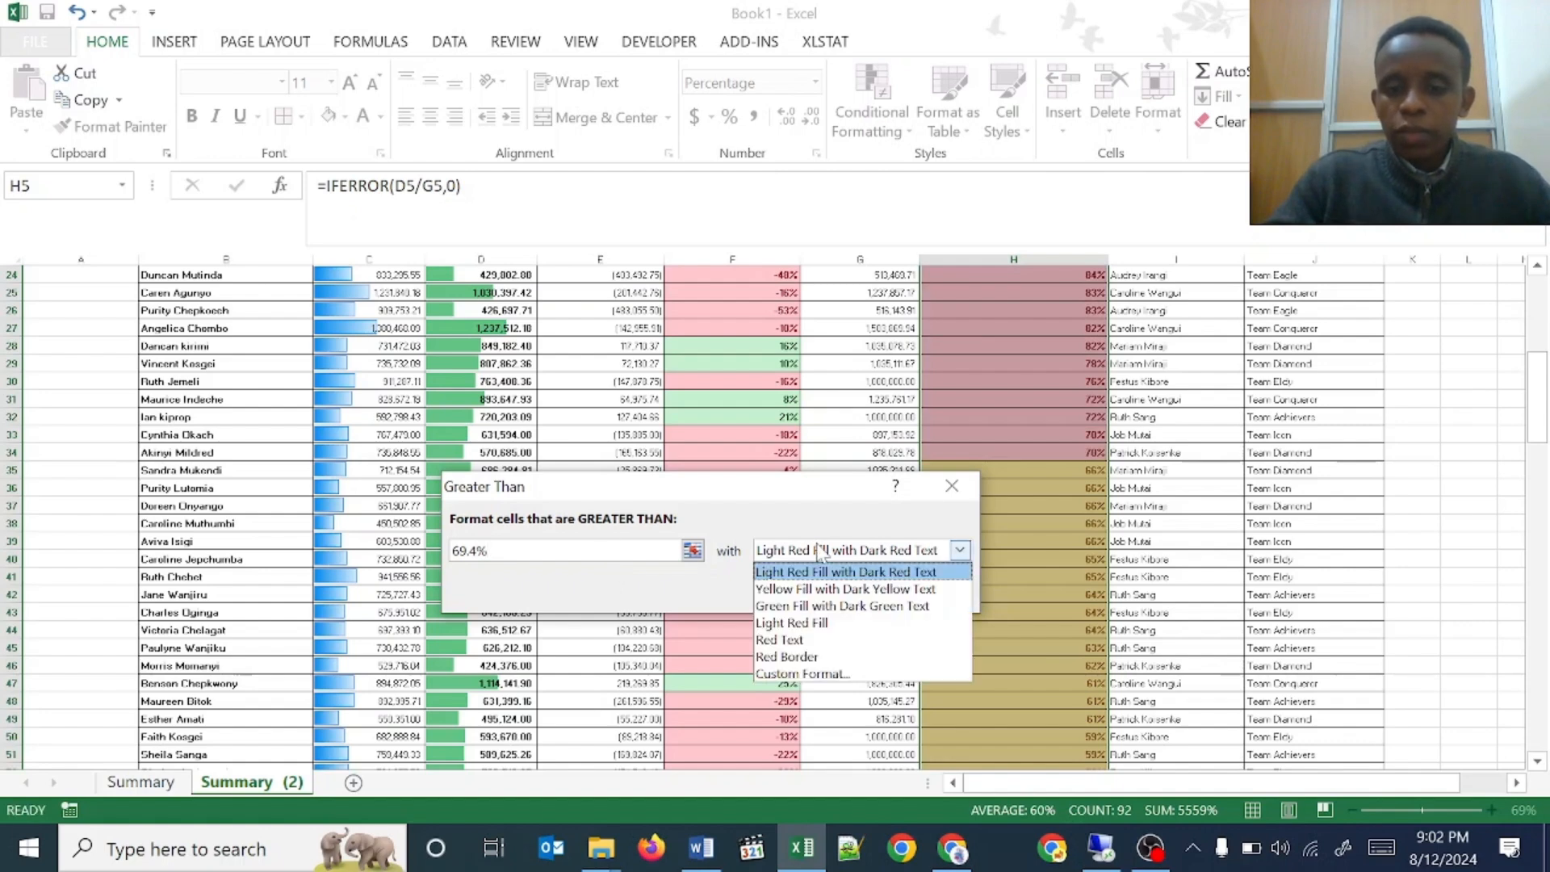
pyautogui.click(802, 608)
pyautogui.click(817, 592)
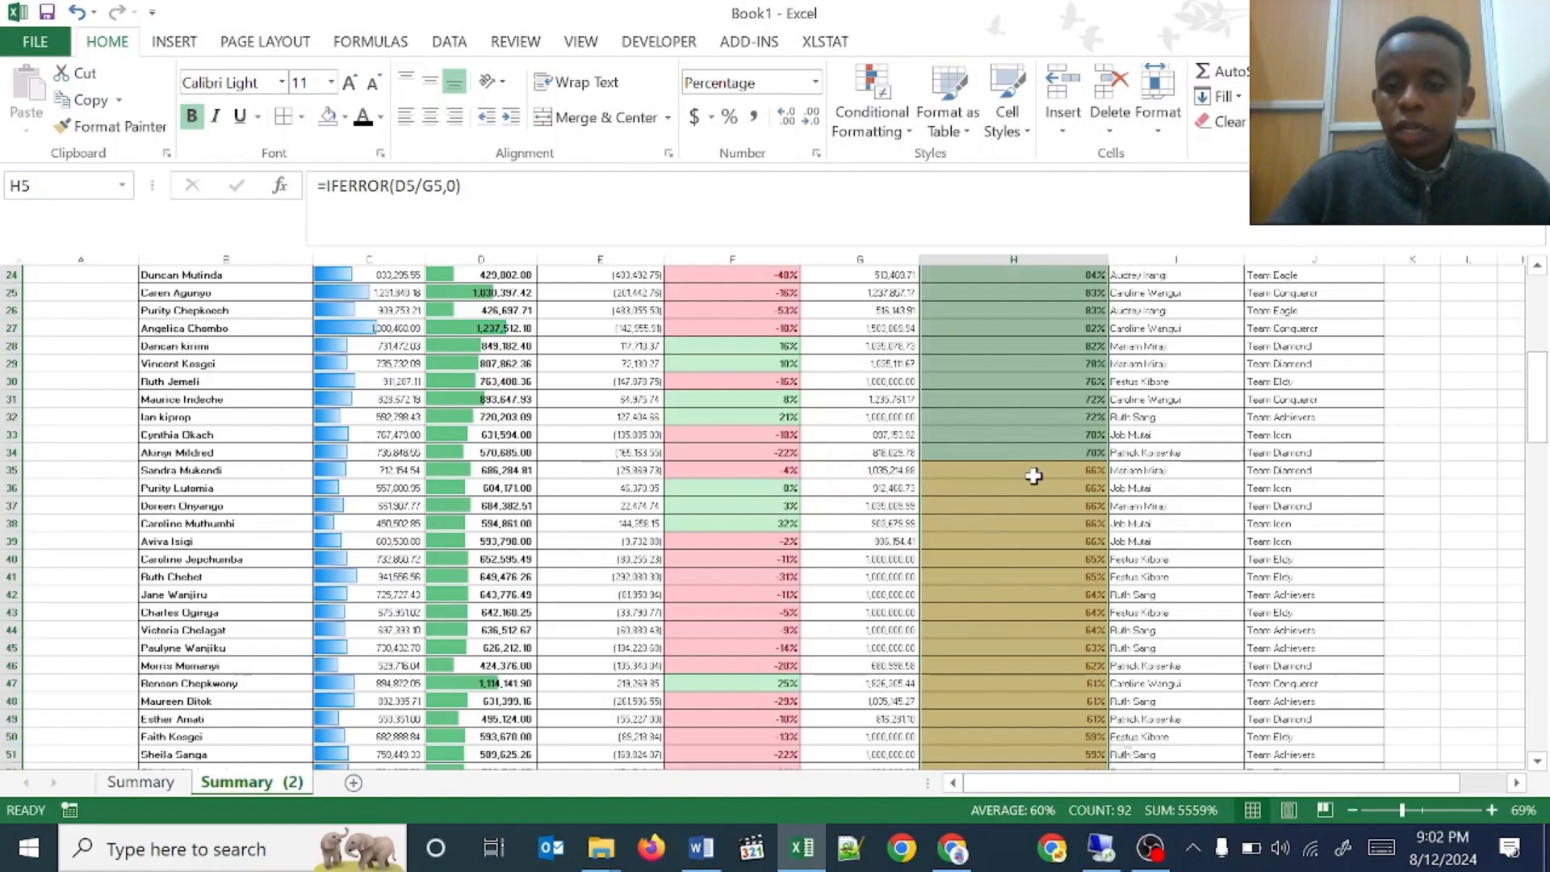
# - Review the highlighted table up to its title row and compare its header formatting with the Summary sheet
pyautogui.click(1127, 381)
pyautogui.hotkey('ctrl', 'Up')
pyautogui.press('Left')
pyautogui.press('Down')
pyautogui.hotkey('ctrl', 'Down')
pyautogui.press('Down')
pyautogui.hotkey('ctrl', 'Up')
pyautogui.hotkey('ctrl', 'Up')
pyautogui.hotkey('ctrl', 'Up')
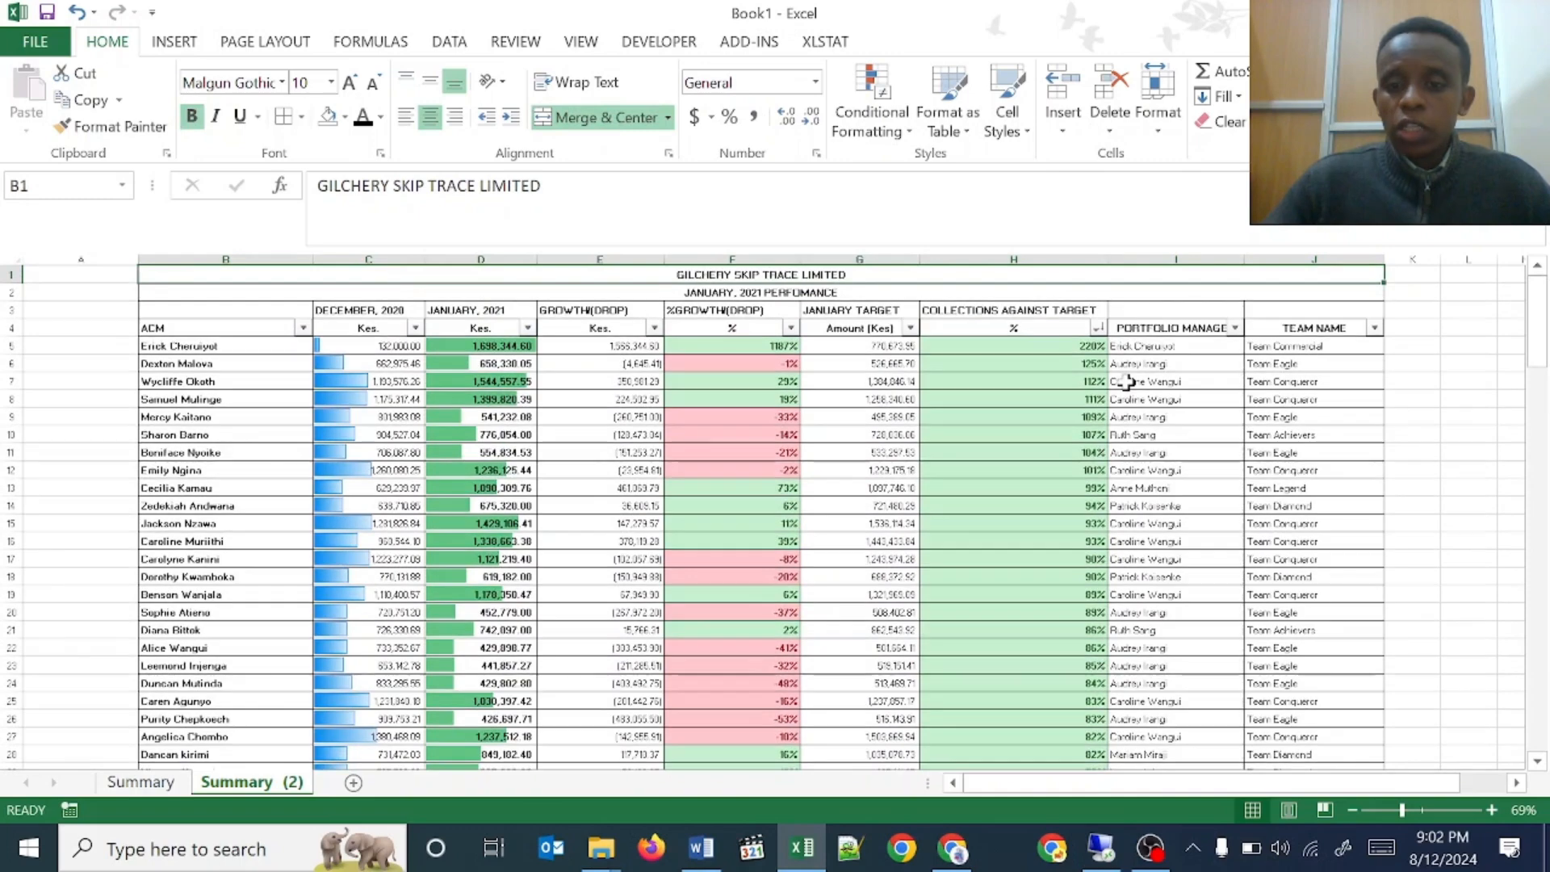
pyautogui.click(165, 782)
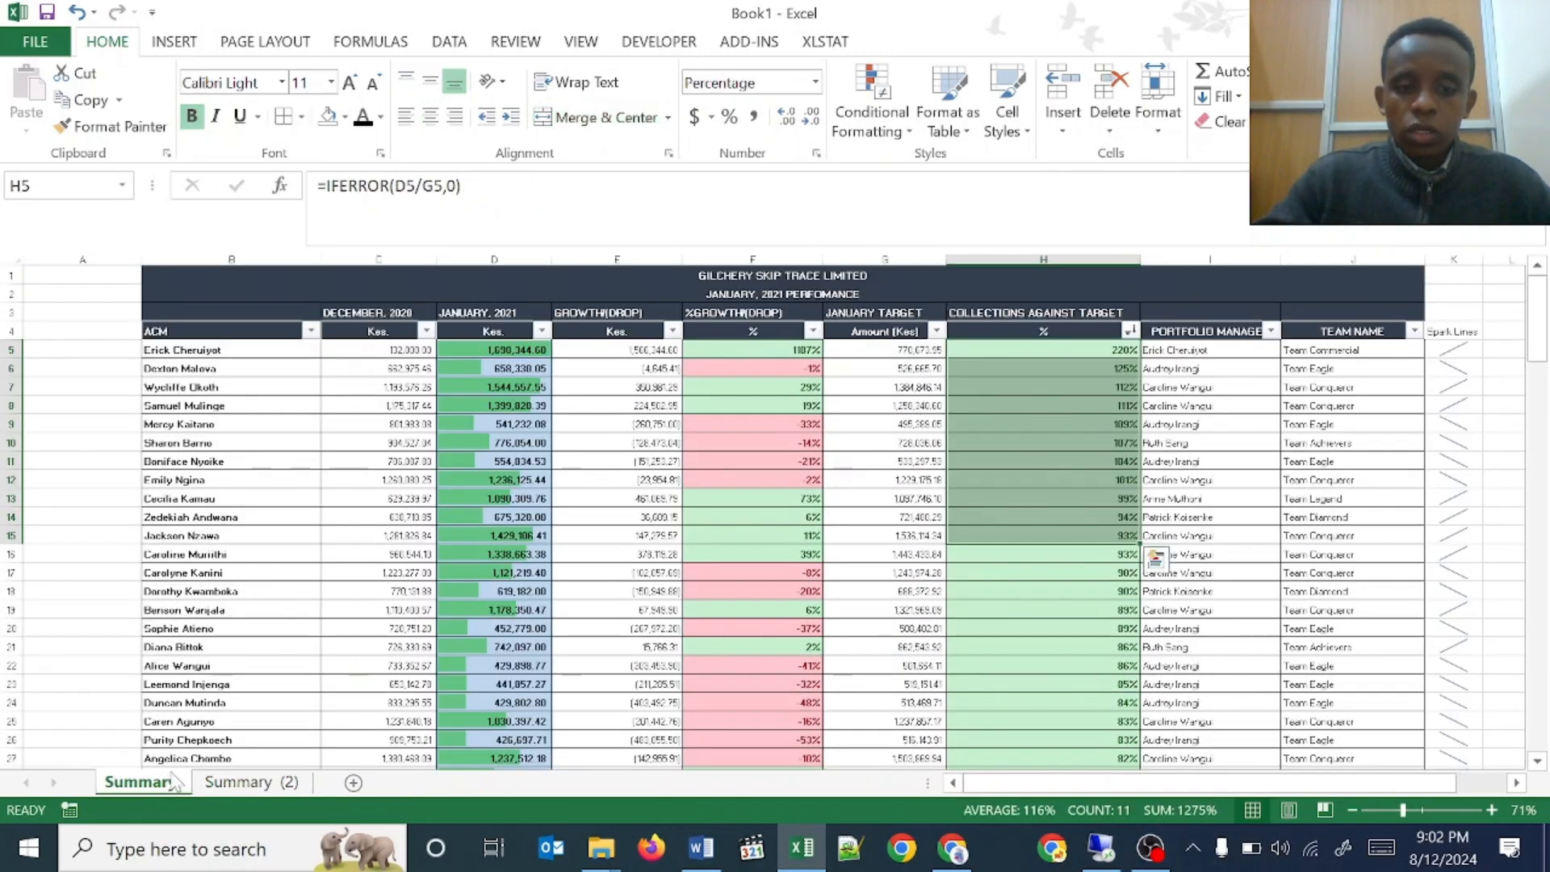
# - On Summary (2), fill the title and header block B1:J4 with black and set its text colour to white
pyautogui.click(247, 782)
pyautogui.moveTo(1359, 327); pyautogui.dragTo(230, 247)
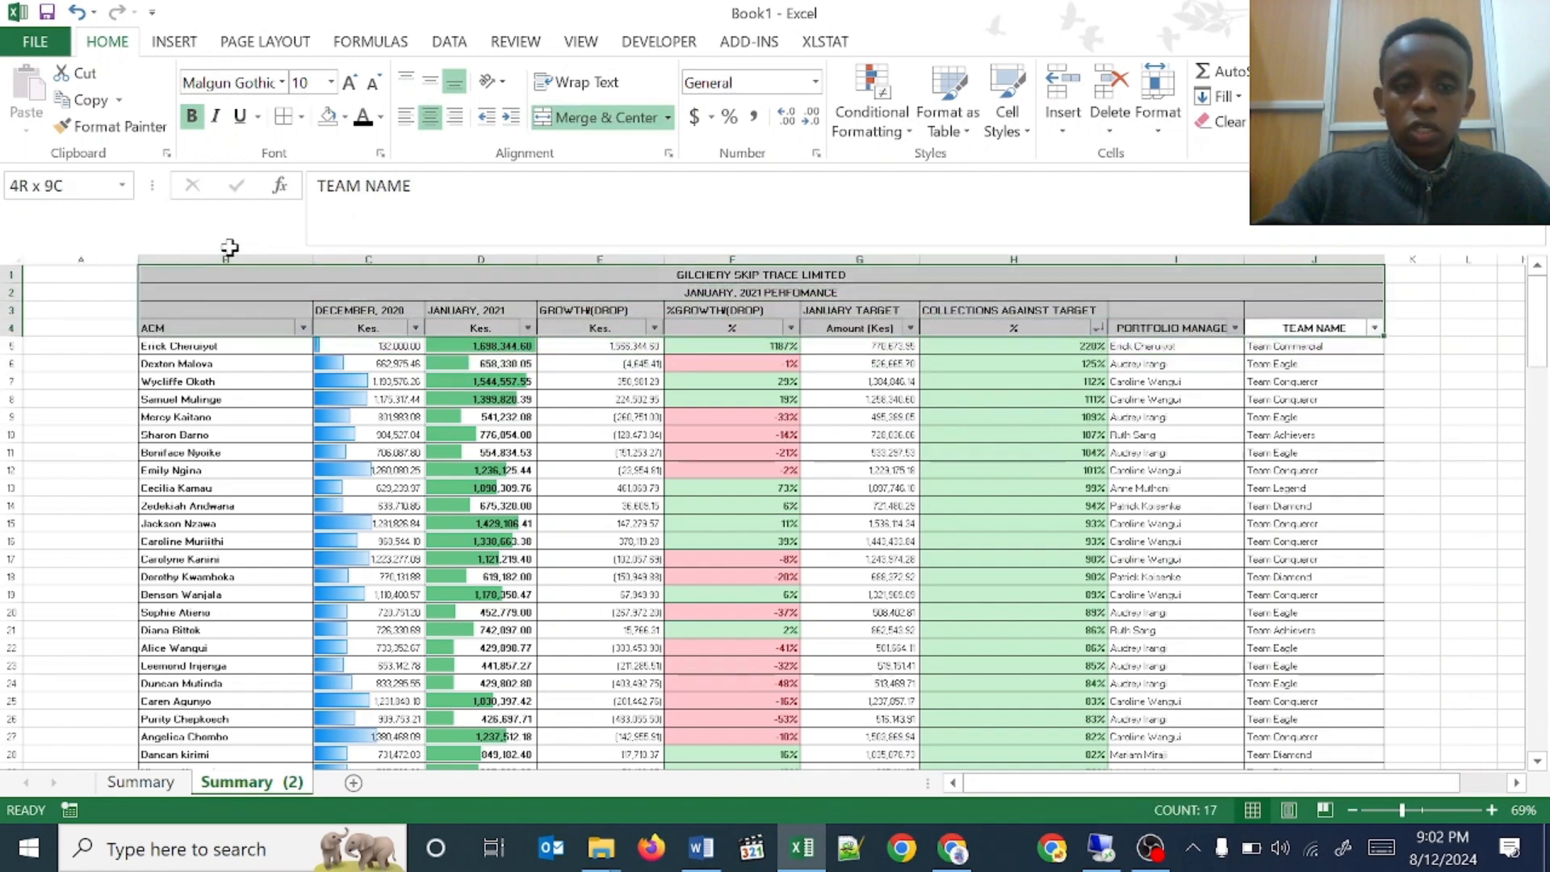
pyautogui.click(380, 117)
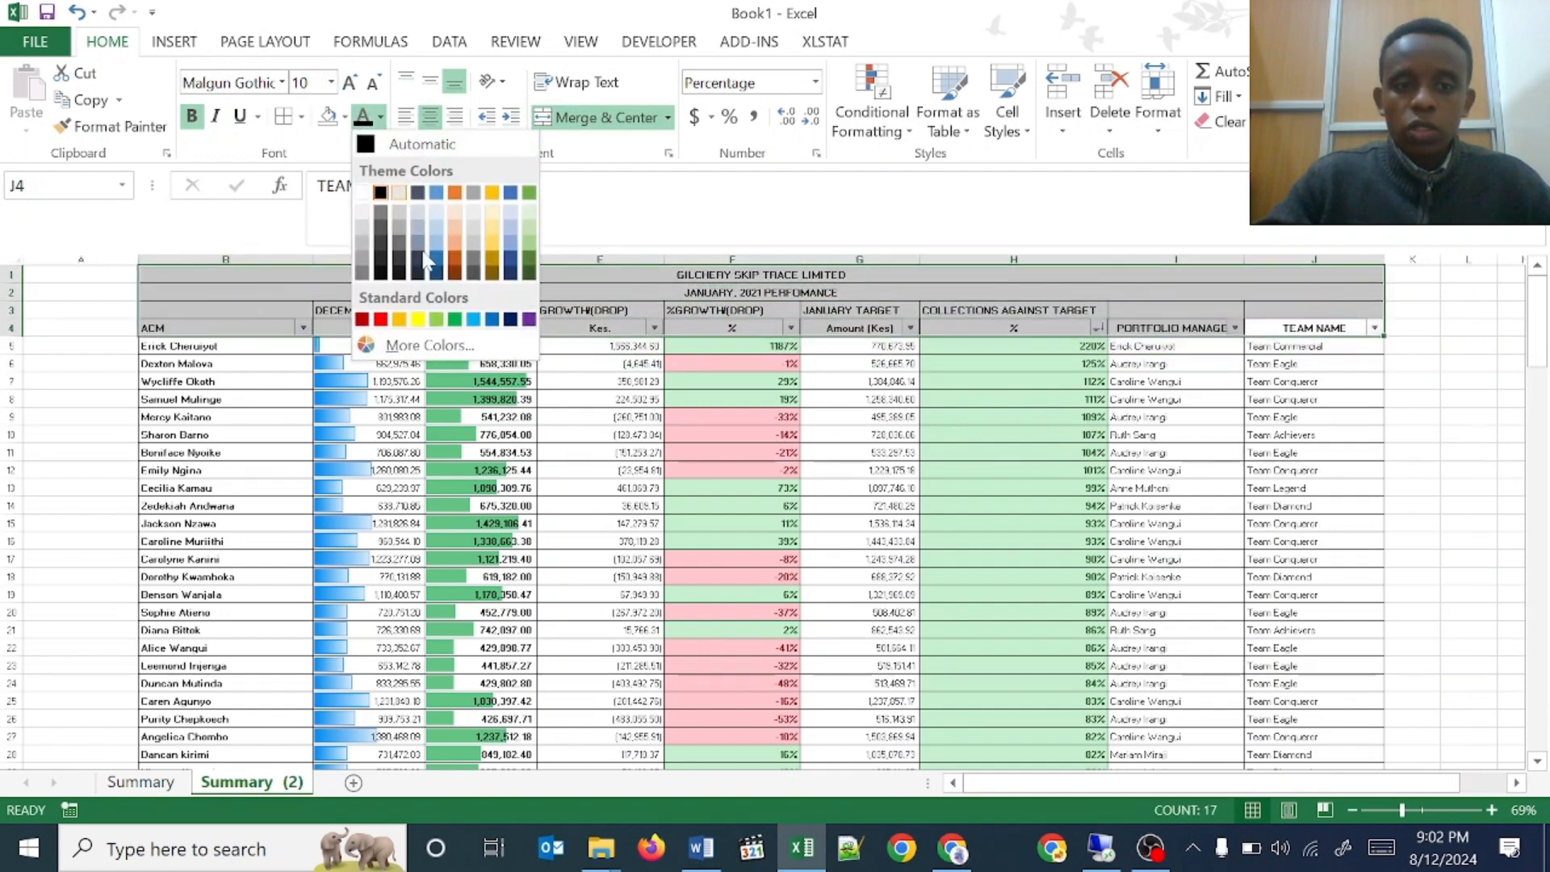
pyautogui.click(381, 259)
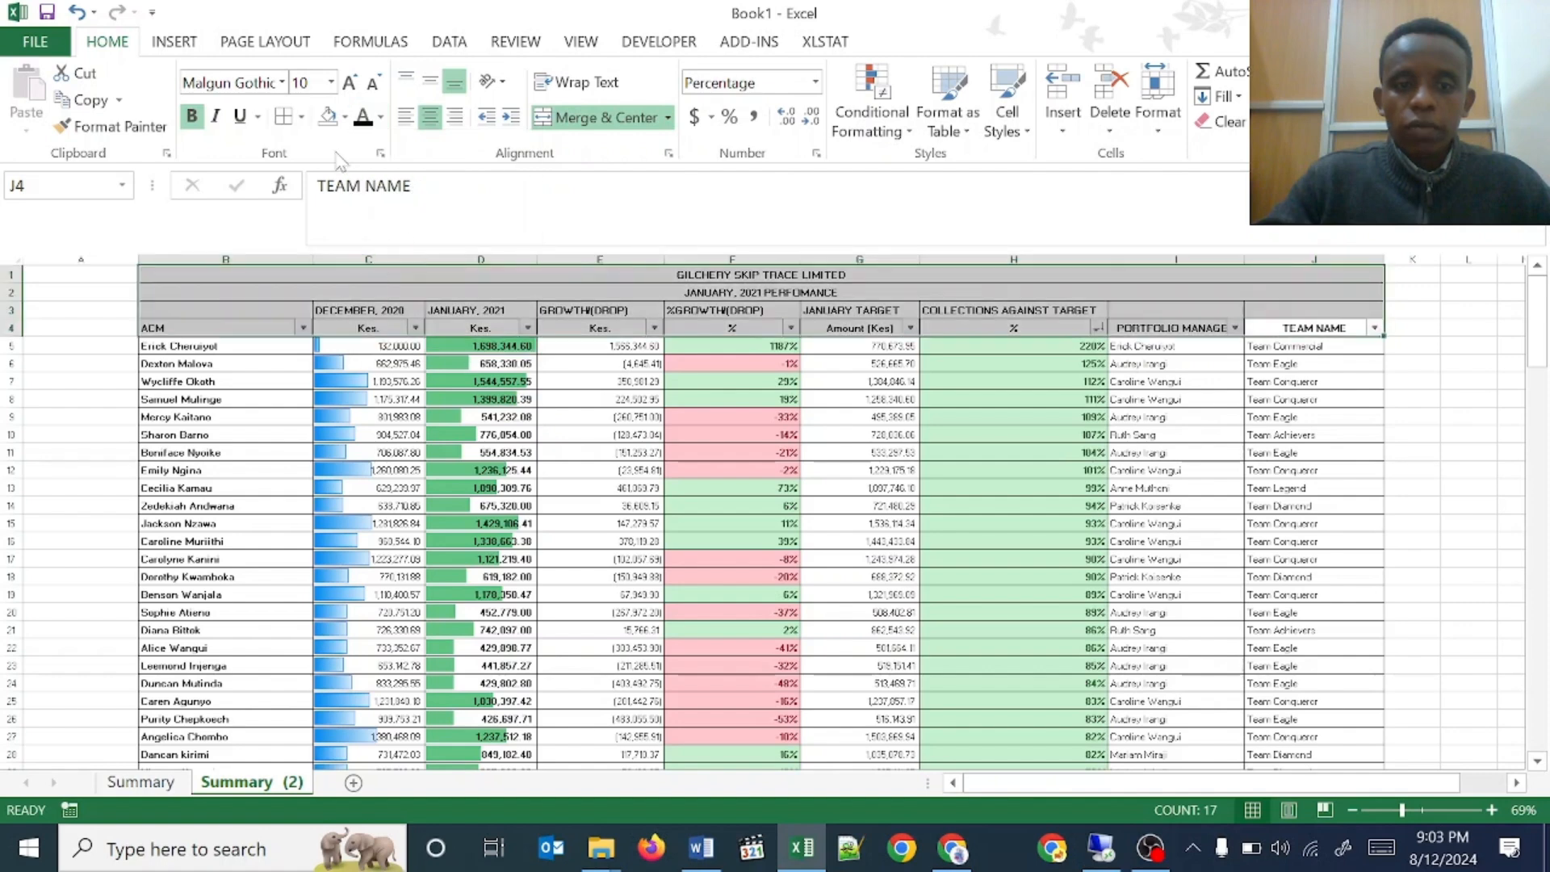
pyautogui.click(344, 117)
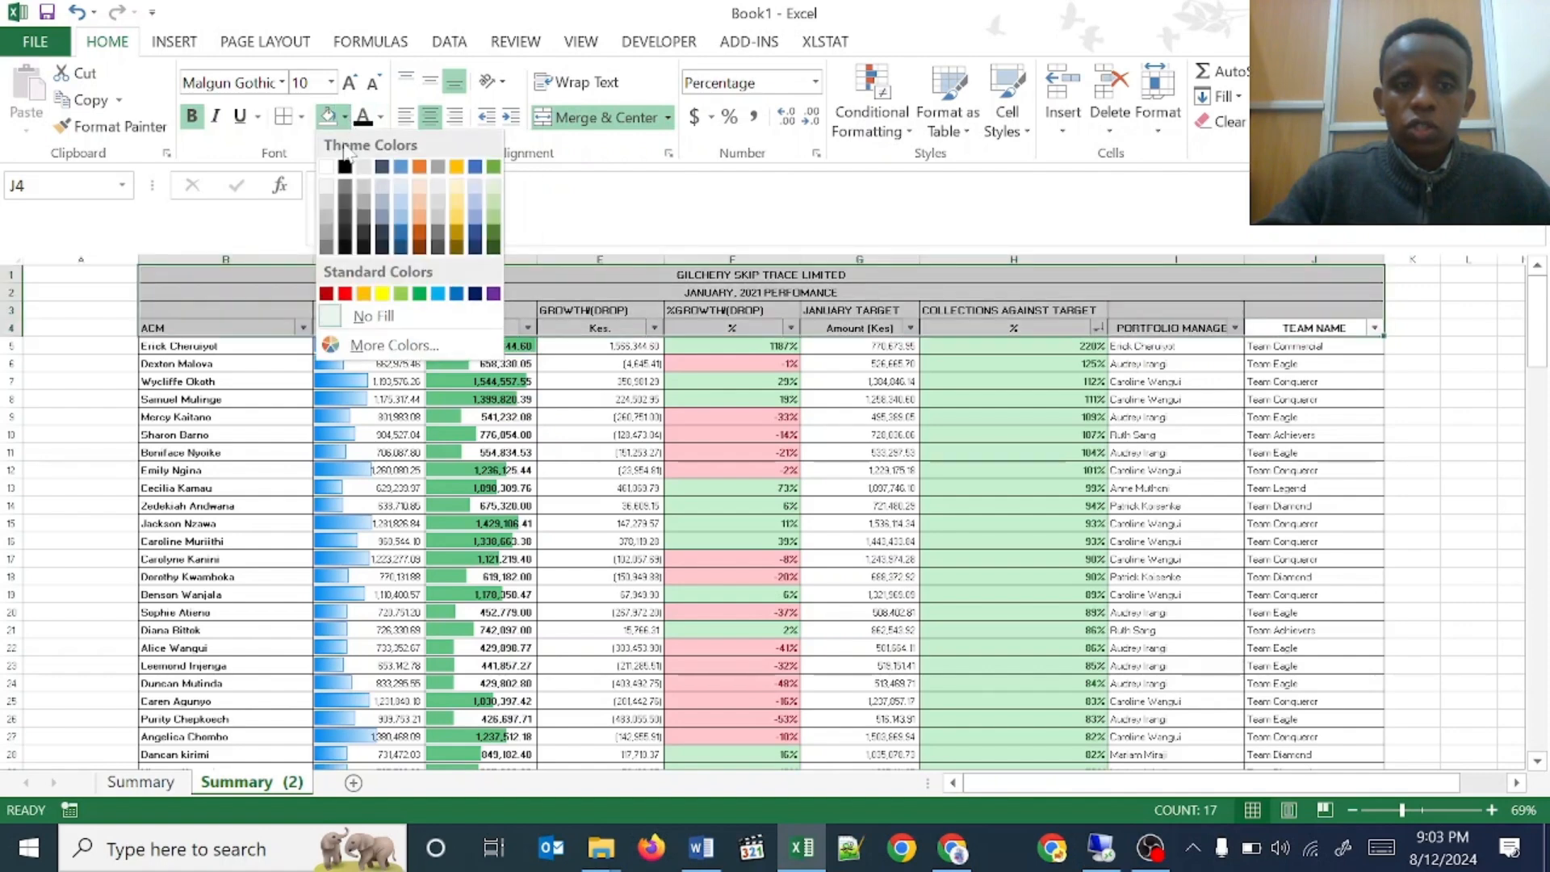
pyautogui.click(345, 246)
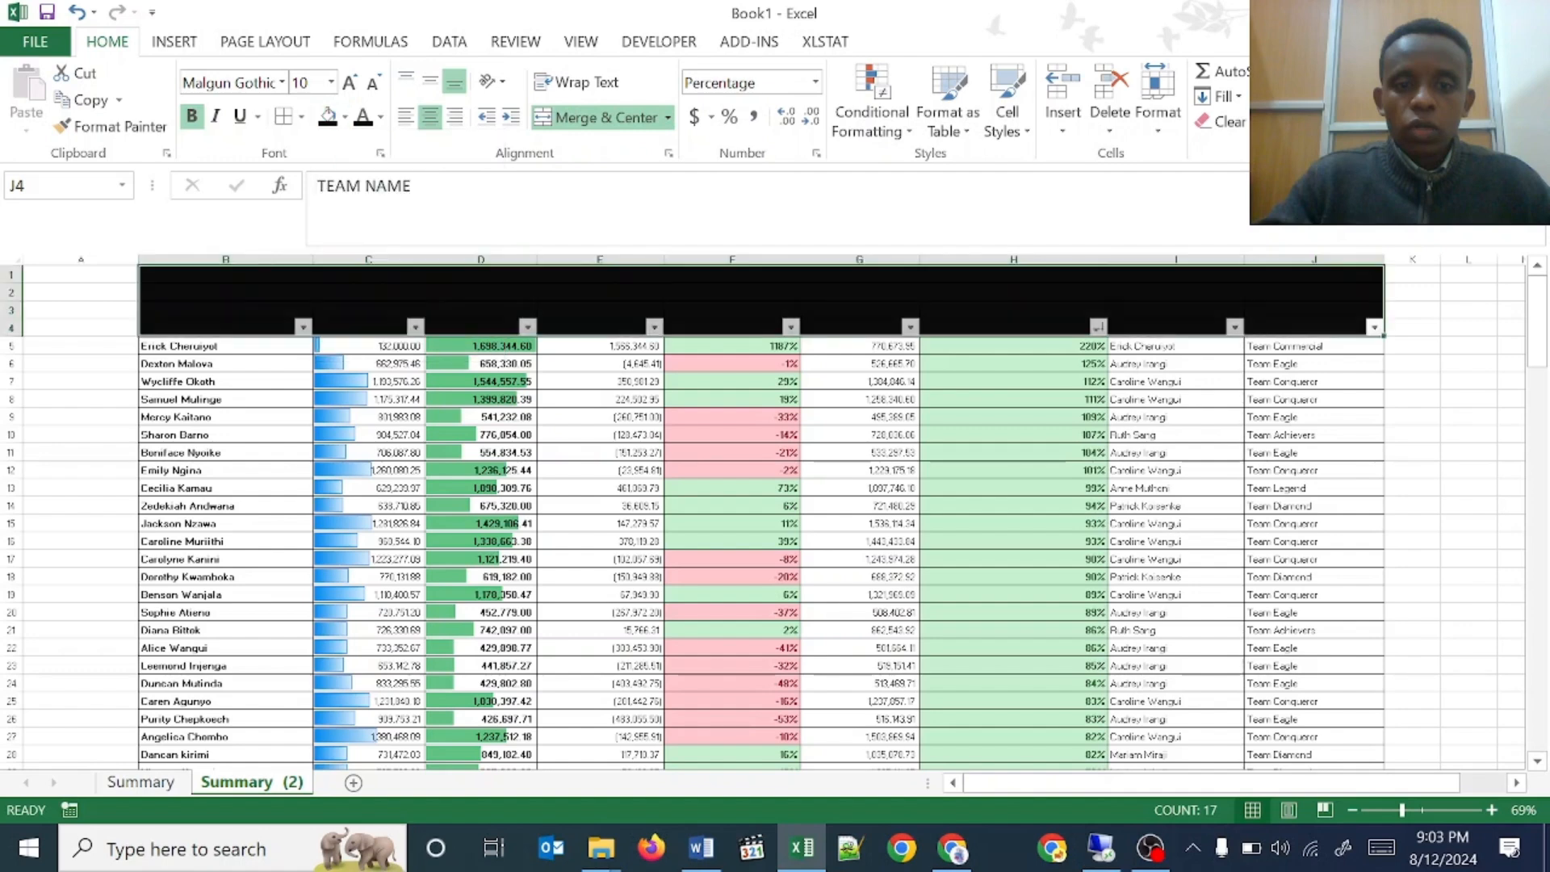
pyautogui.click(381, 117)
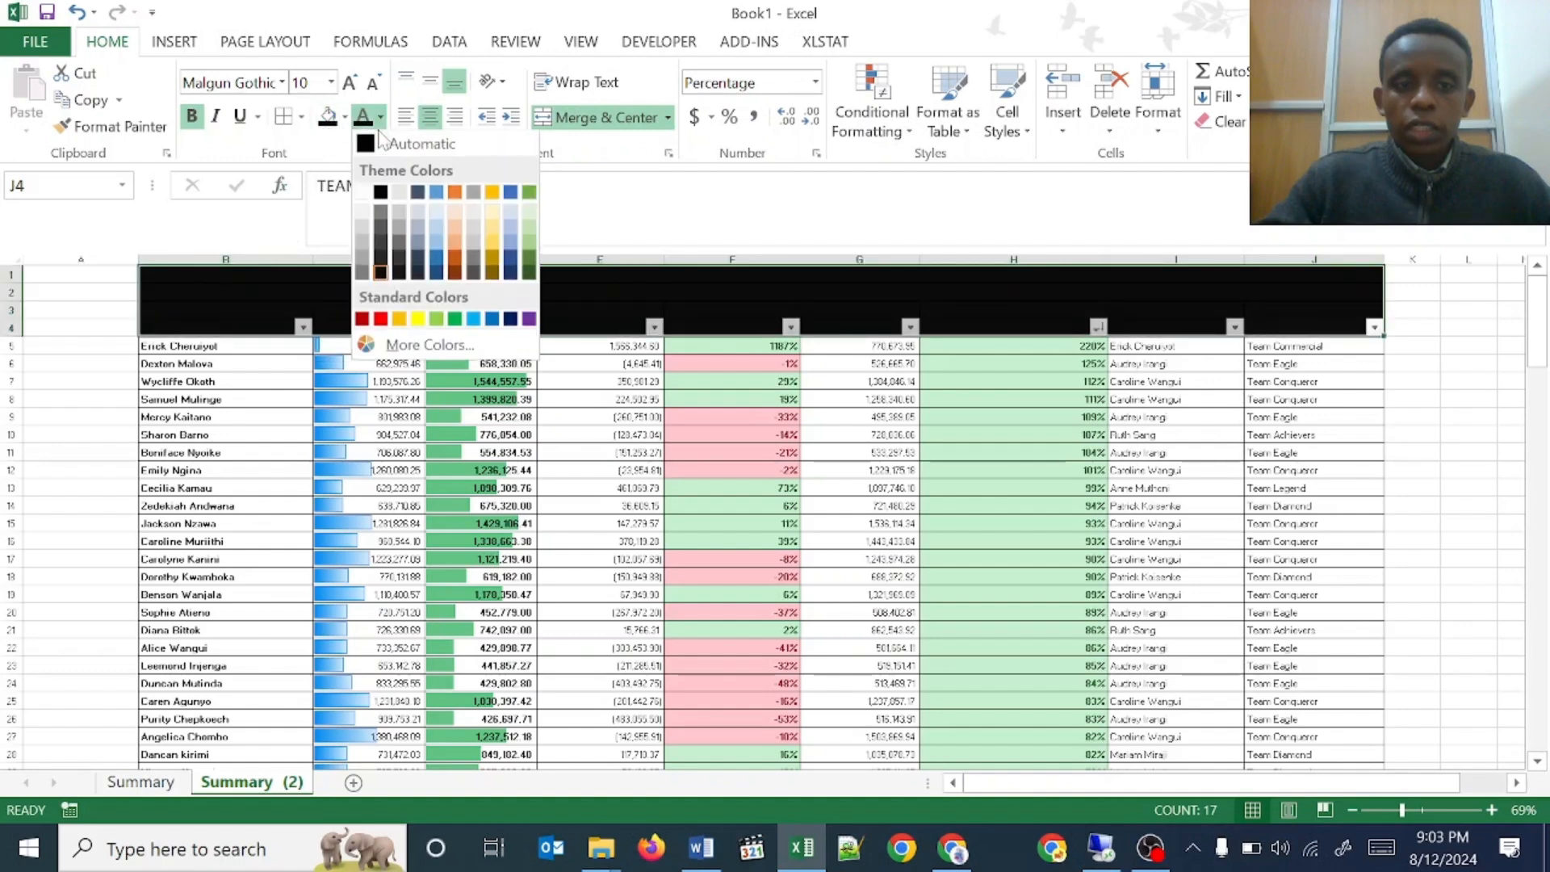
pyautogui.click(363, 194)
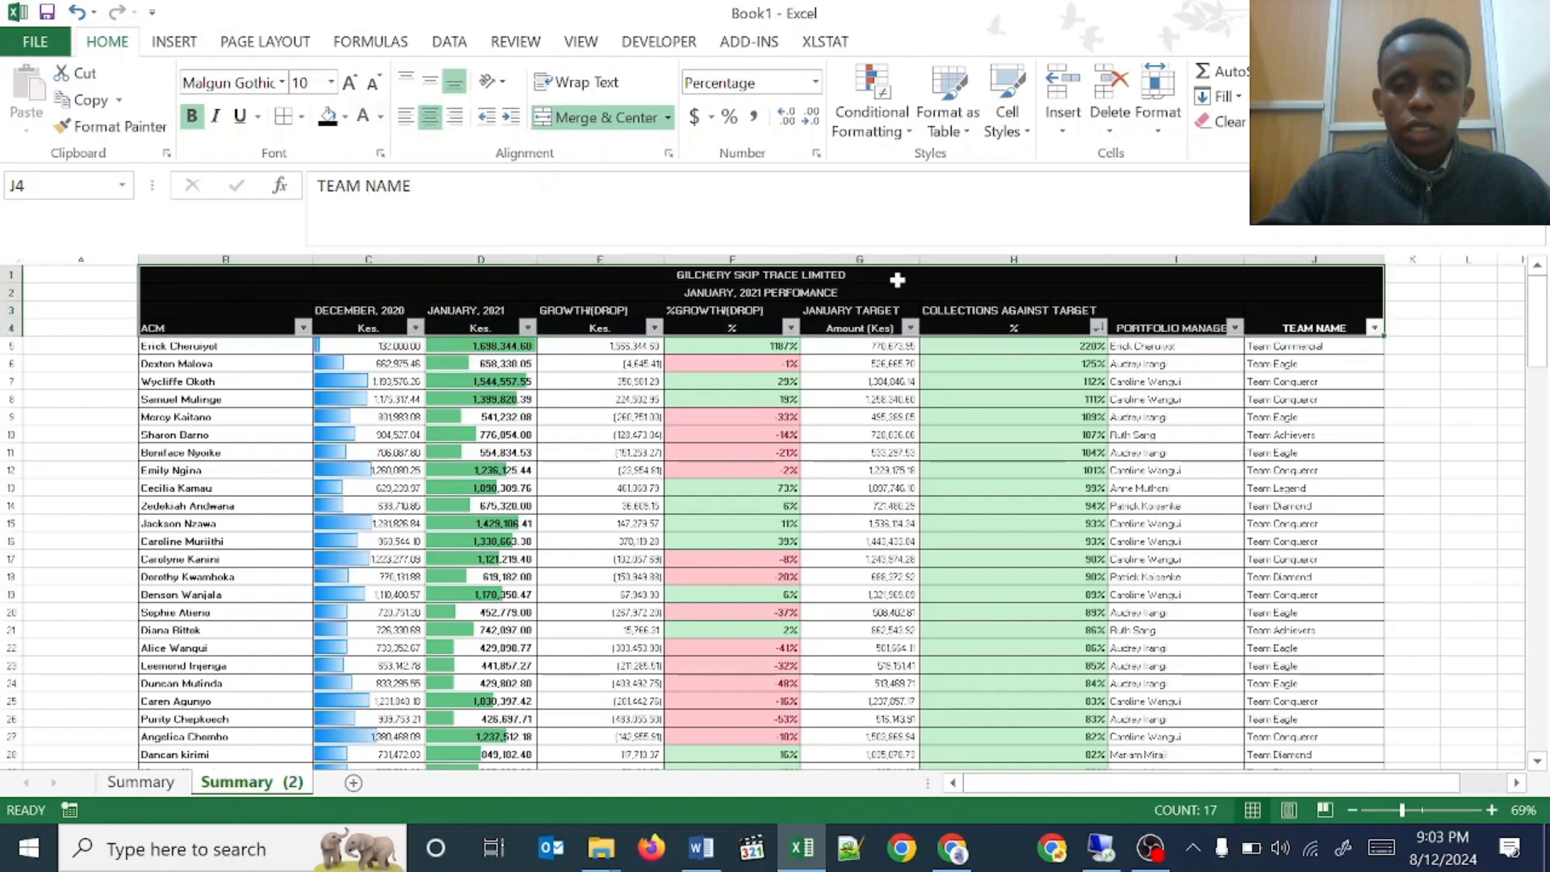
# - Apply white borders to all cells of the black header block B1:J4
pyautogui.click(300, 117)
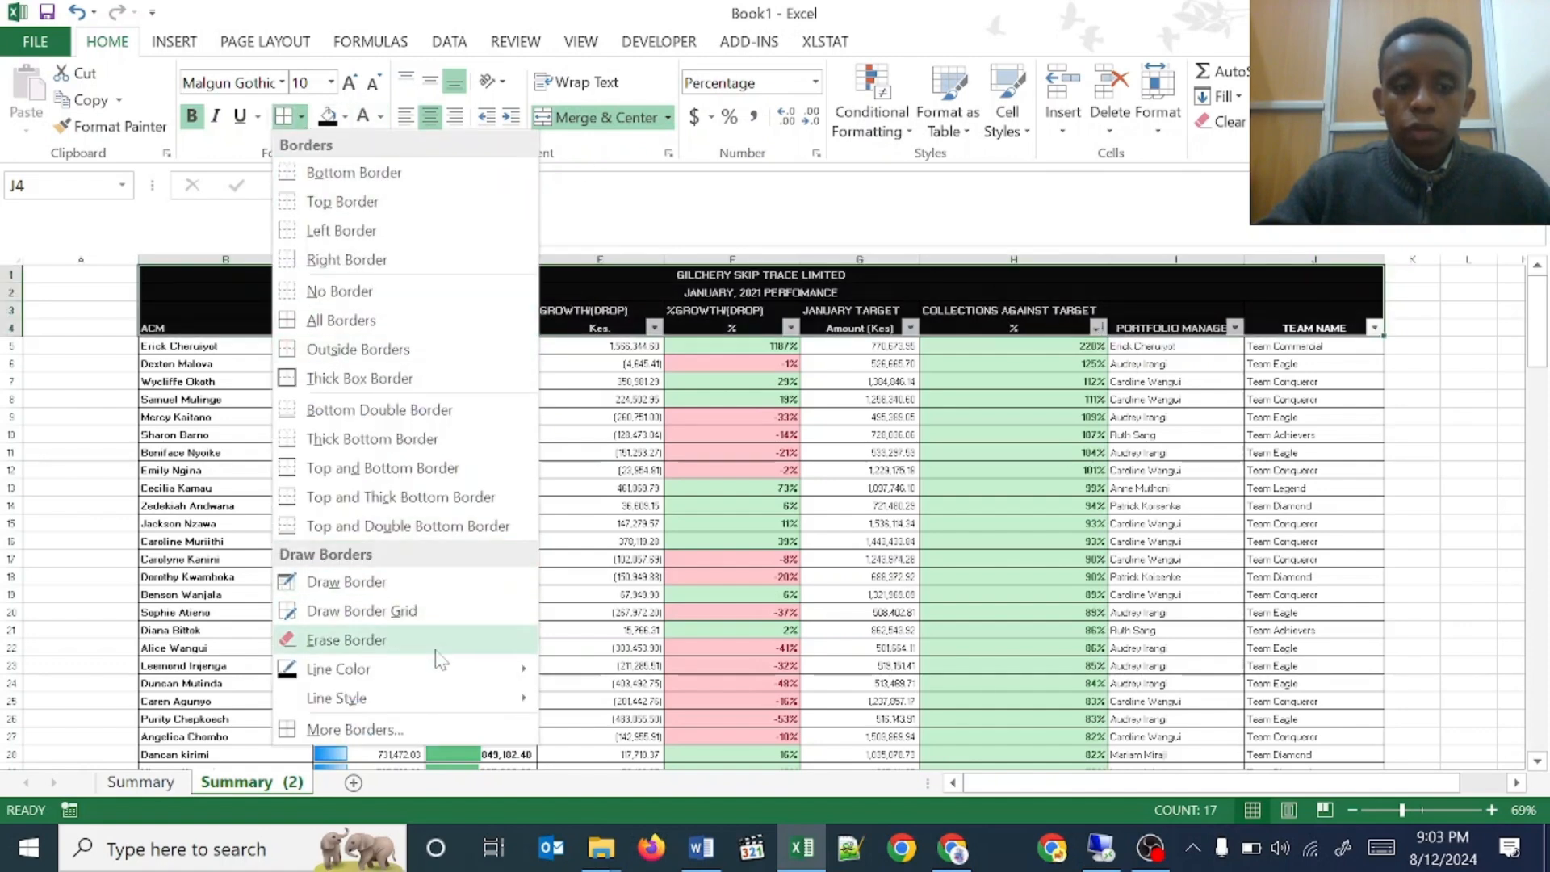
pyautogui.moveTo(457, 685)
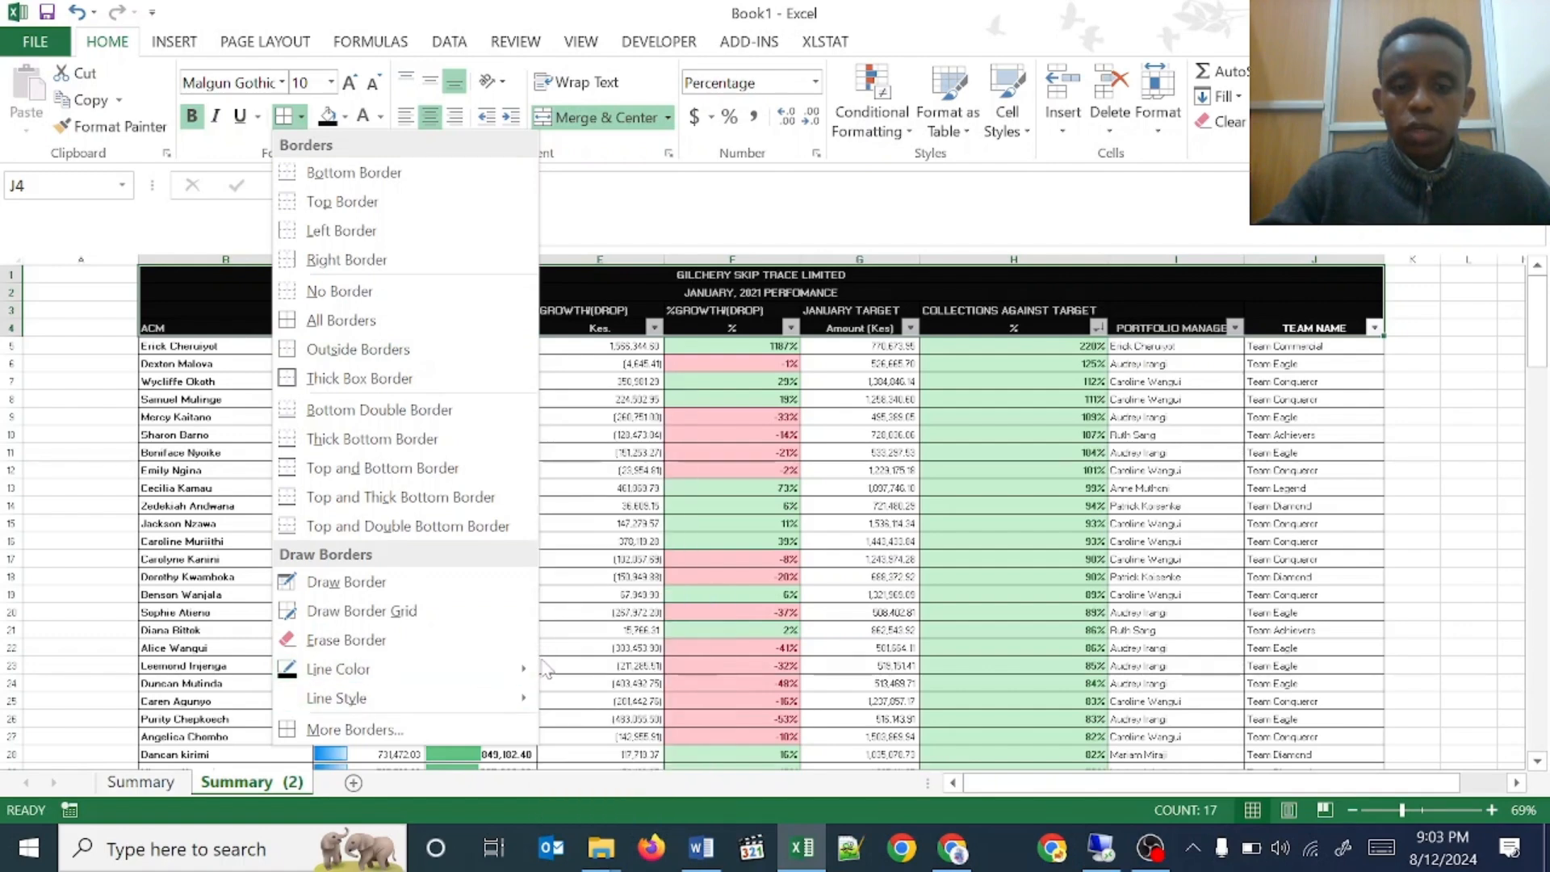
pyautogui.click(551, 669)
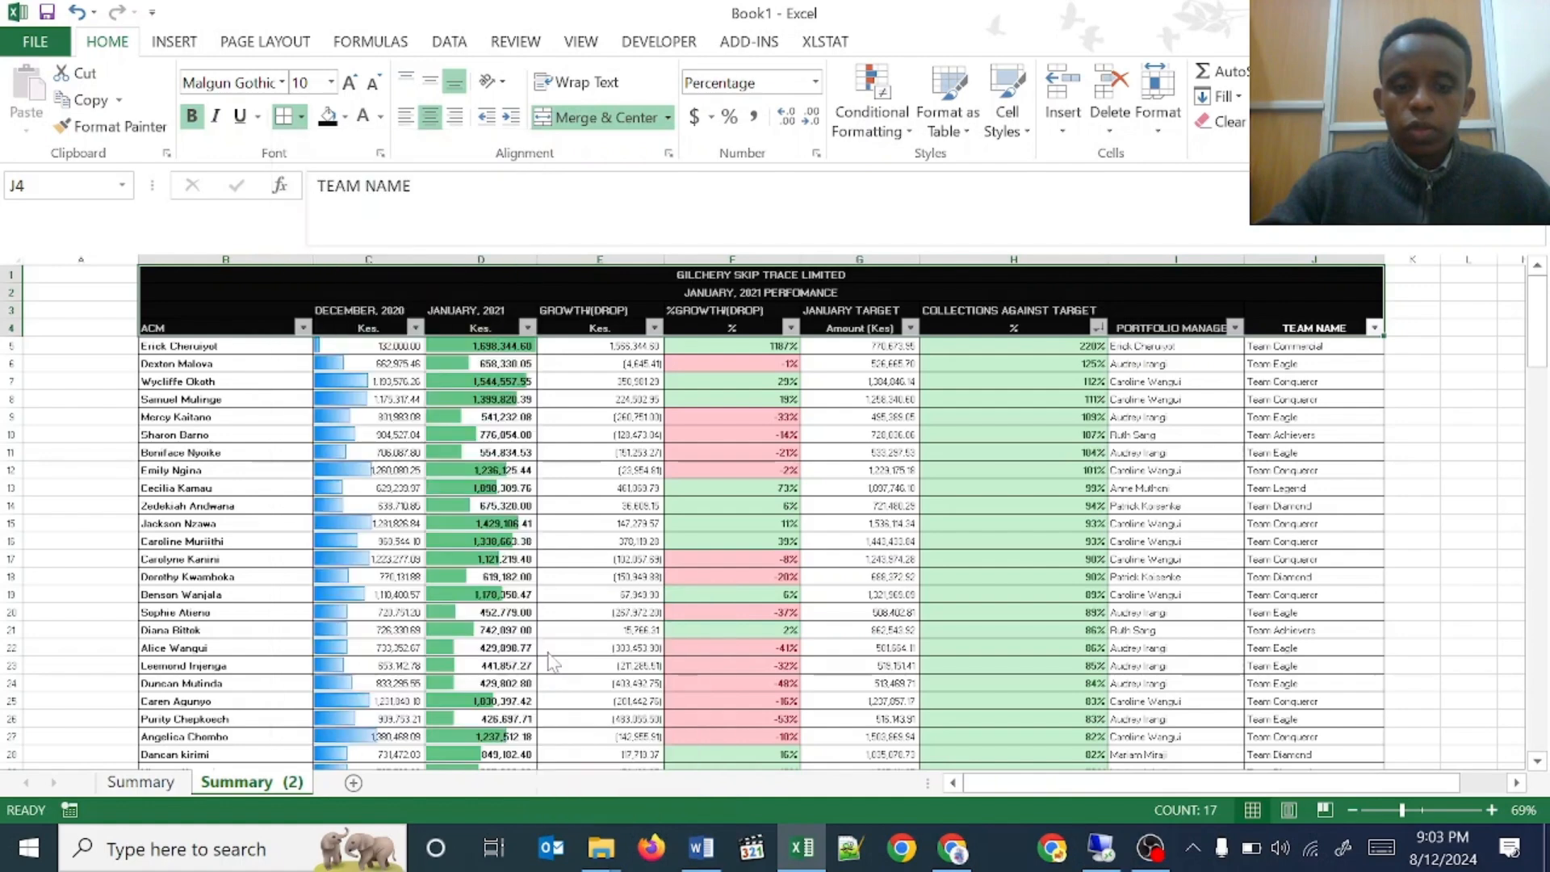
pyautogui.click(301, 117)
pyautogui.click(283, 117)
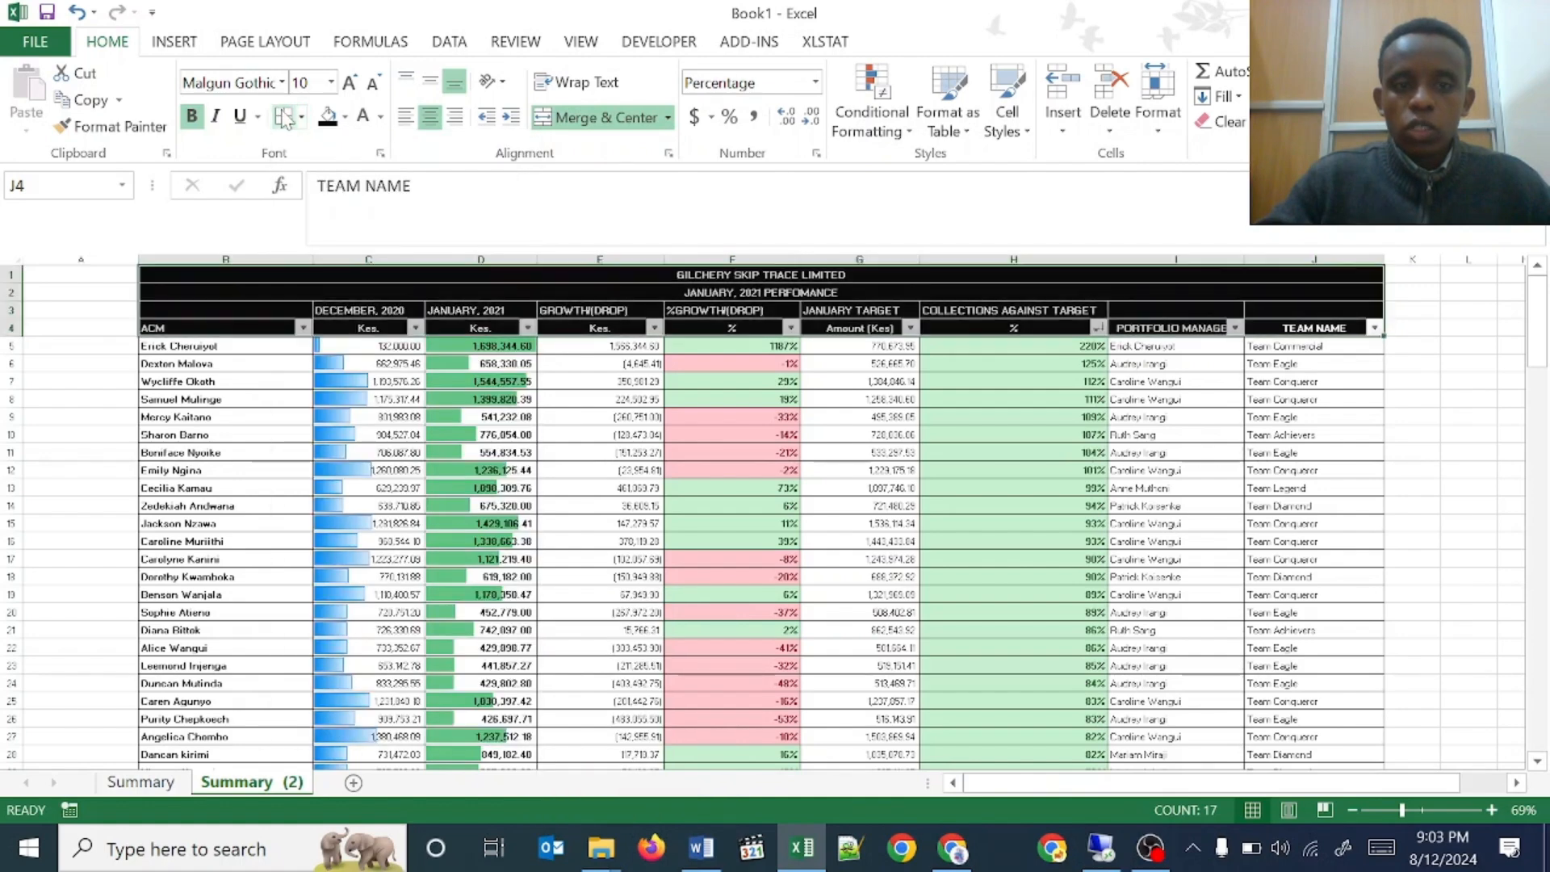
pyautogui.moveTo(1537, 295)
pyautogui.mouseDown()
pyautogui.moveTo(1528, 335)
pyautogui.moveTo(1532, 292)
pyautogui.mouseUp()
pyautogui.click(158, 765)
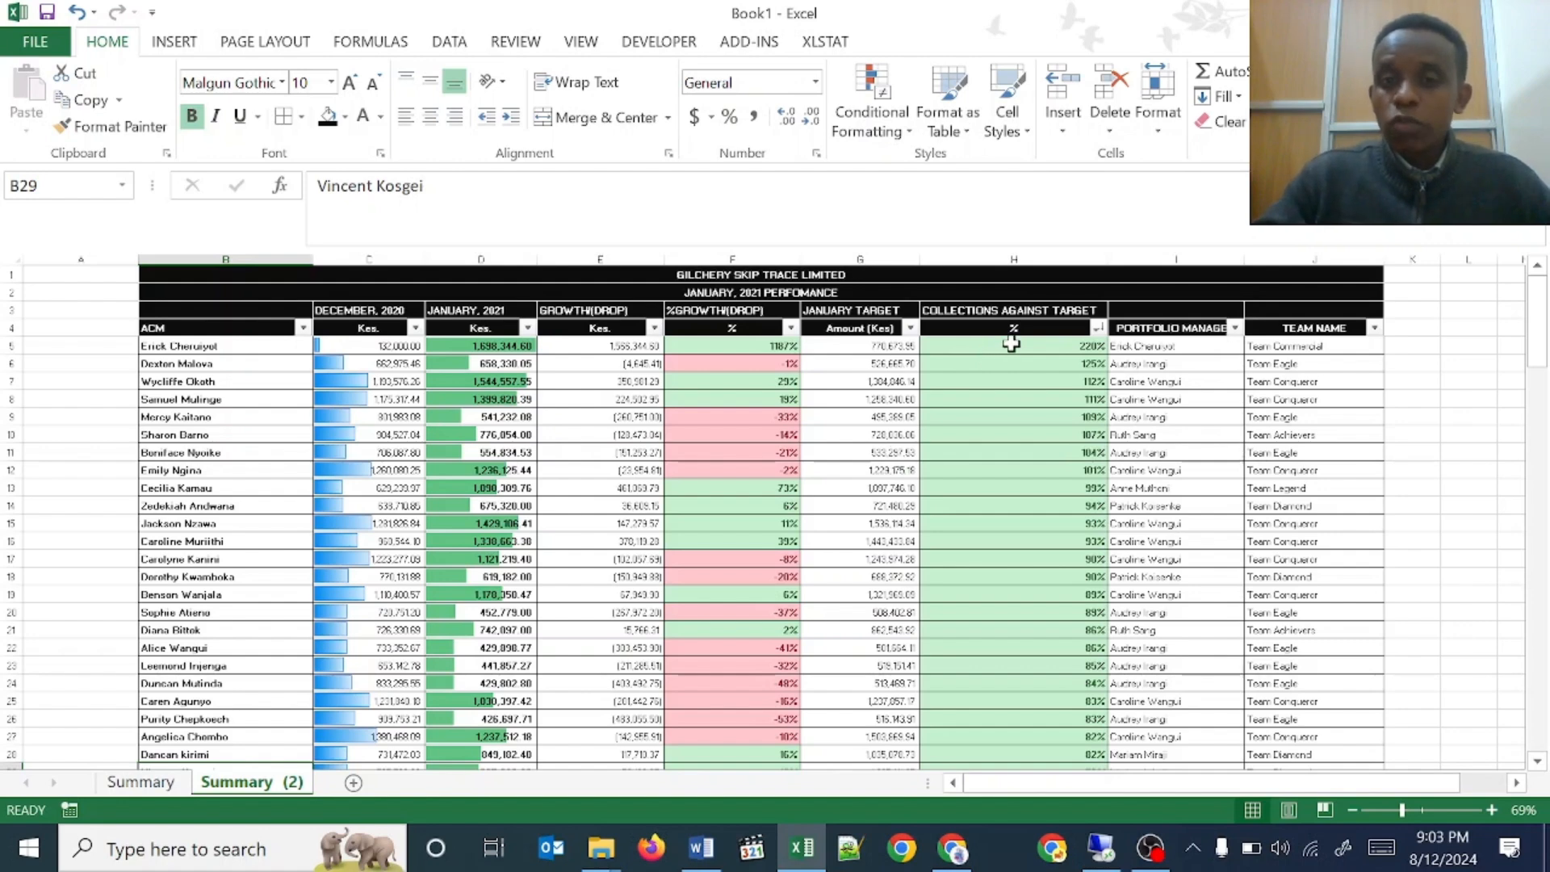
# - Insert a line sparkline in K5 from the December 2020 and January 2021 values in C5:D5
pyautogui.click(1407, 344)
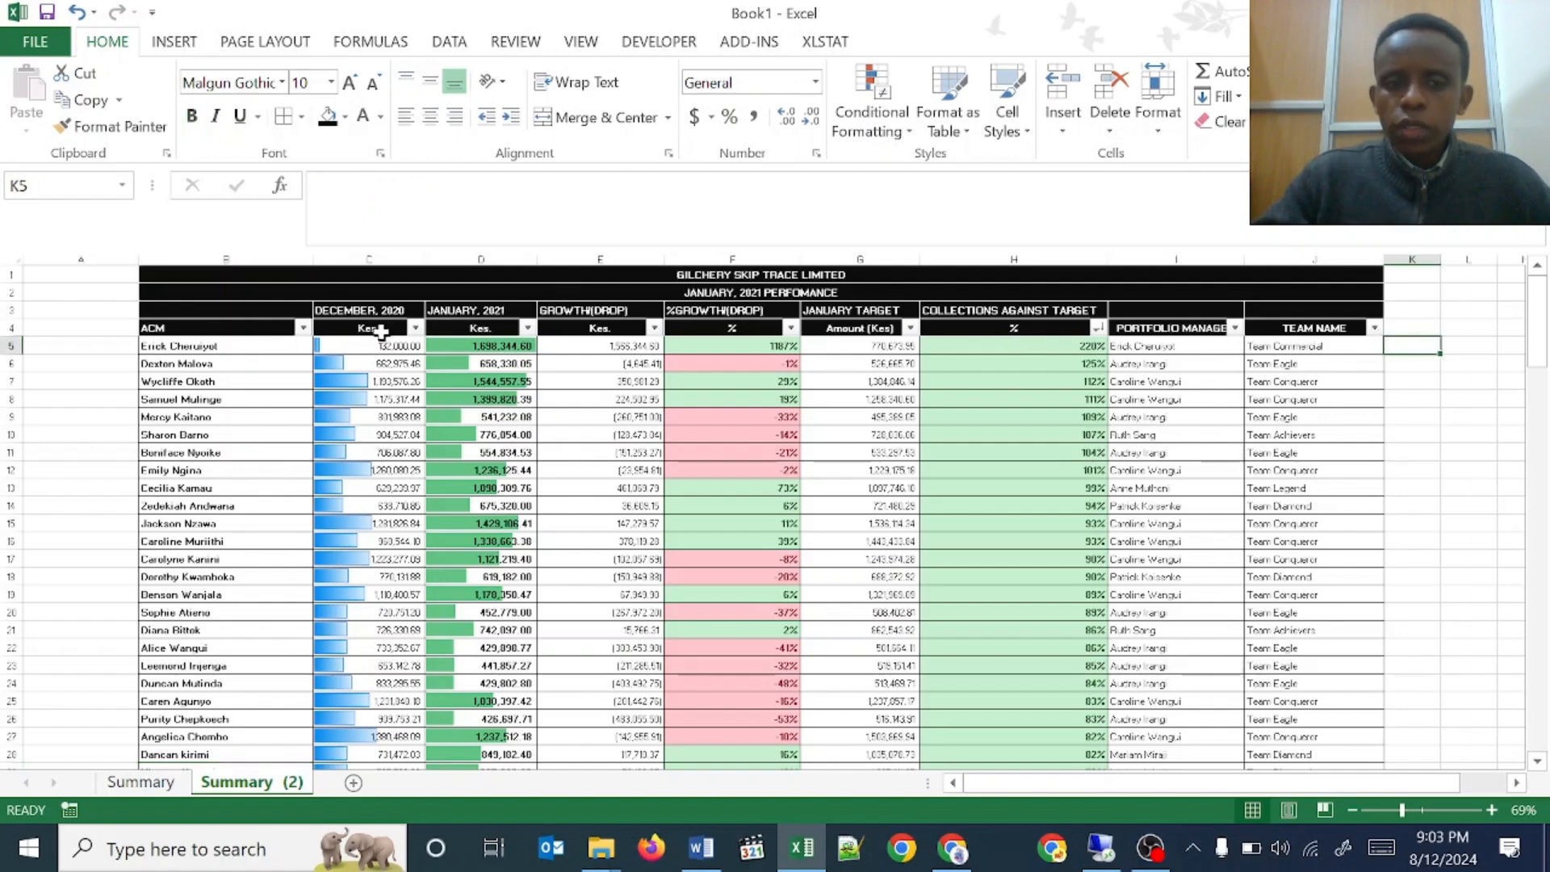
pyautogui.moveTo(359, 343); pyautogui.dragTo(482, 340)
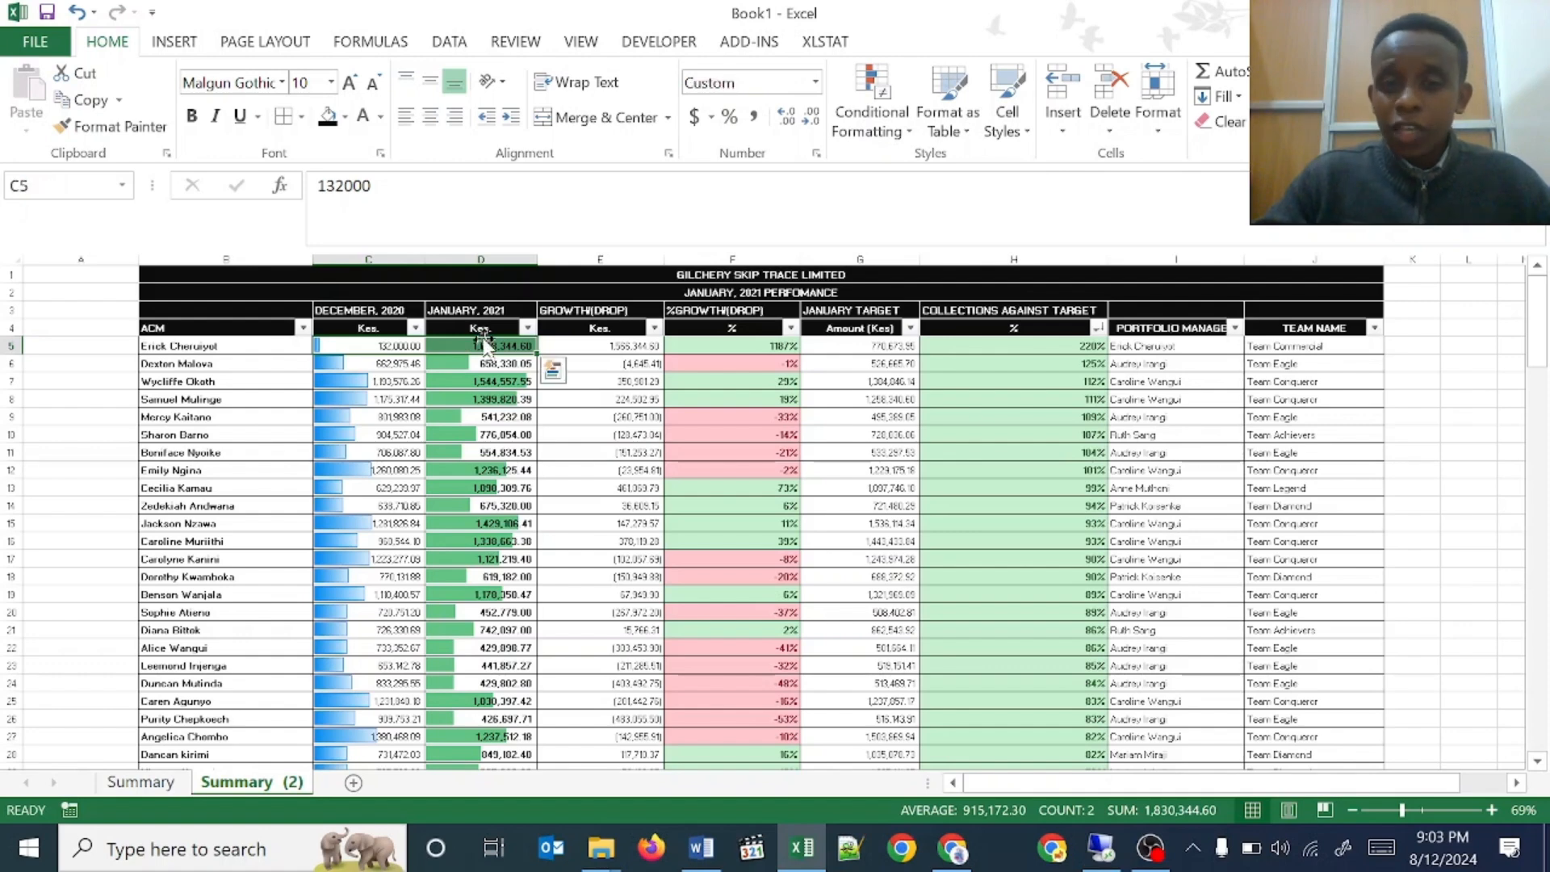
pyautogui.click(1422, 361)
pyautogui.click(1418, 344)
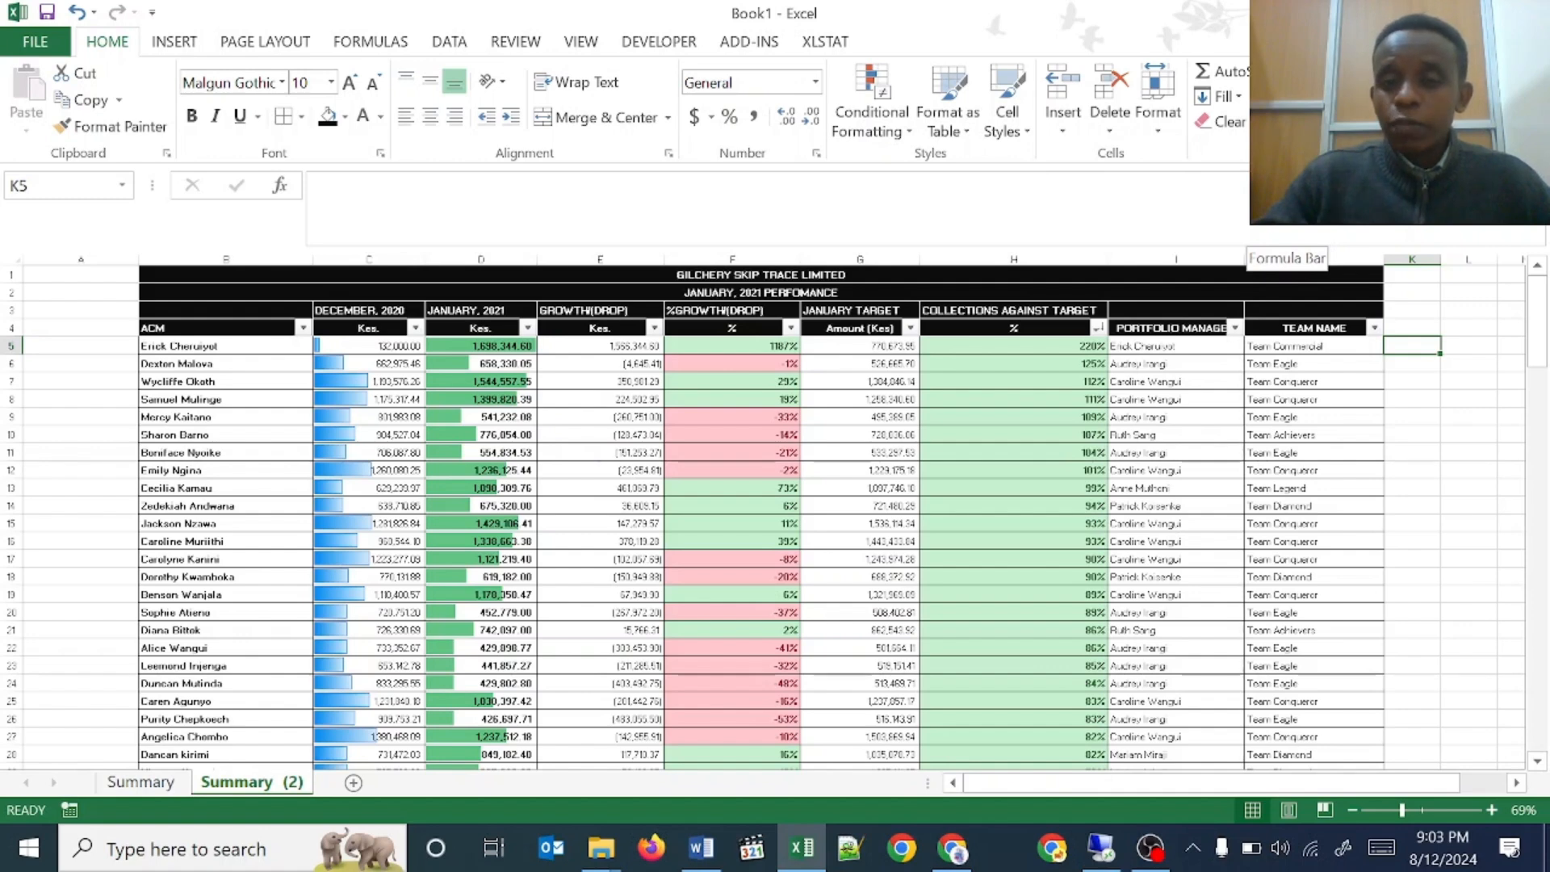
pyautogui.click(196, 41)
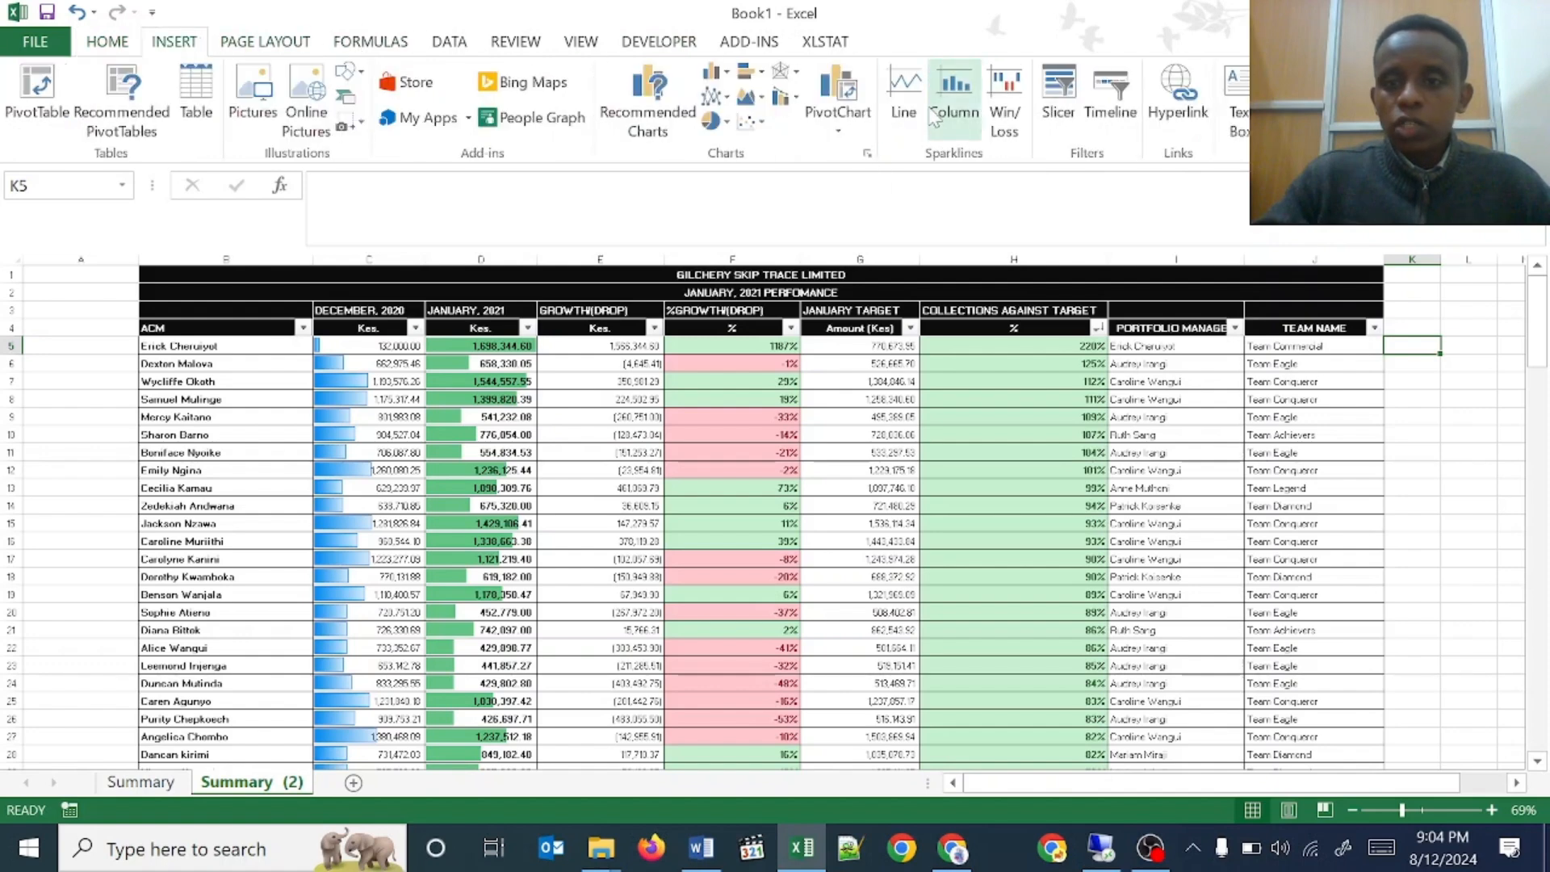
pyautogui.click(906, 105)
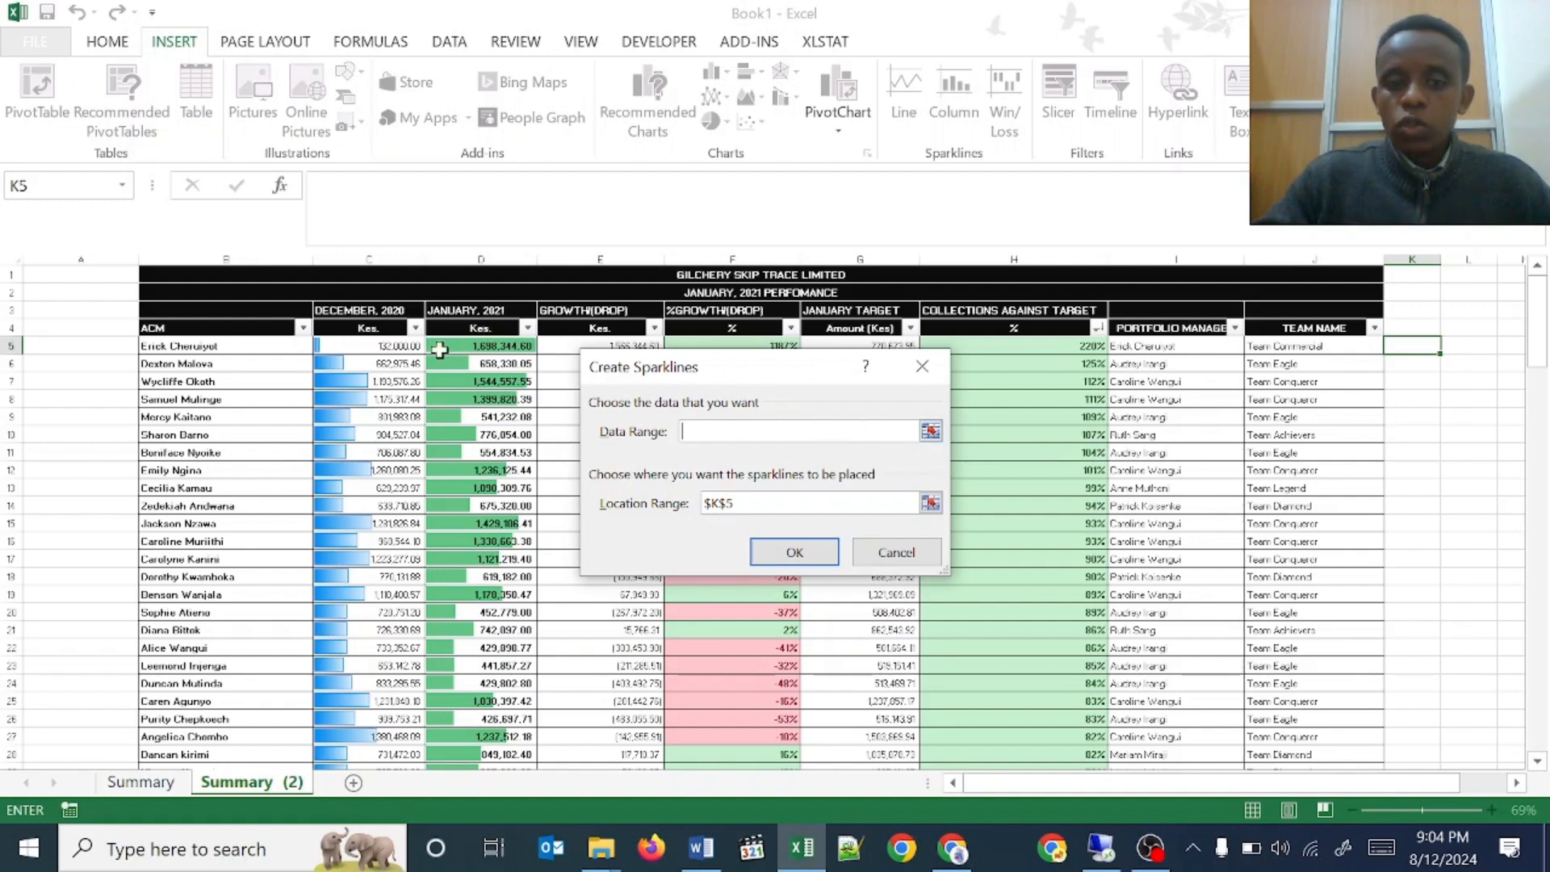
pyautogui.moveTo(369, 346); pyautogui.dragTo(460, 345)
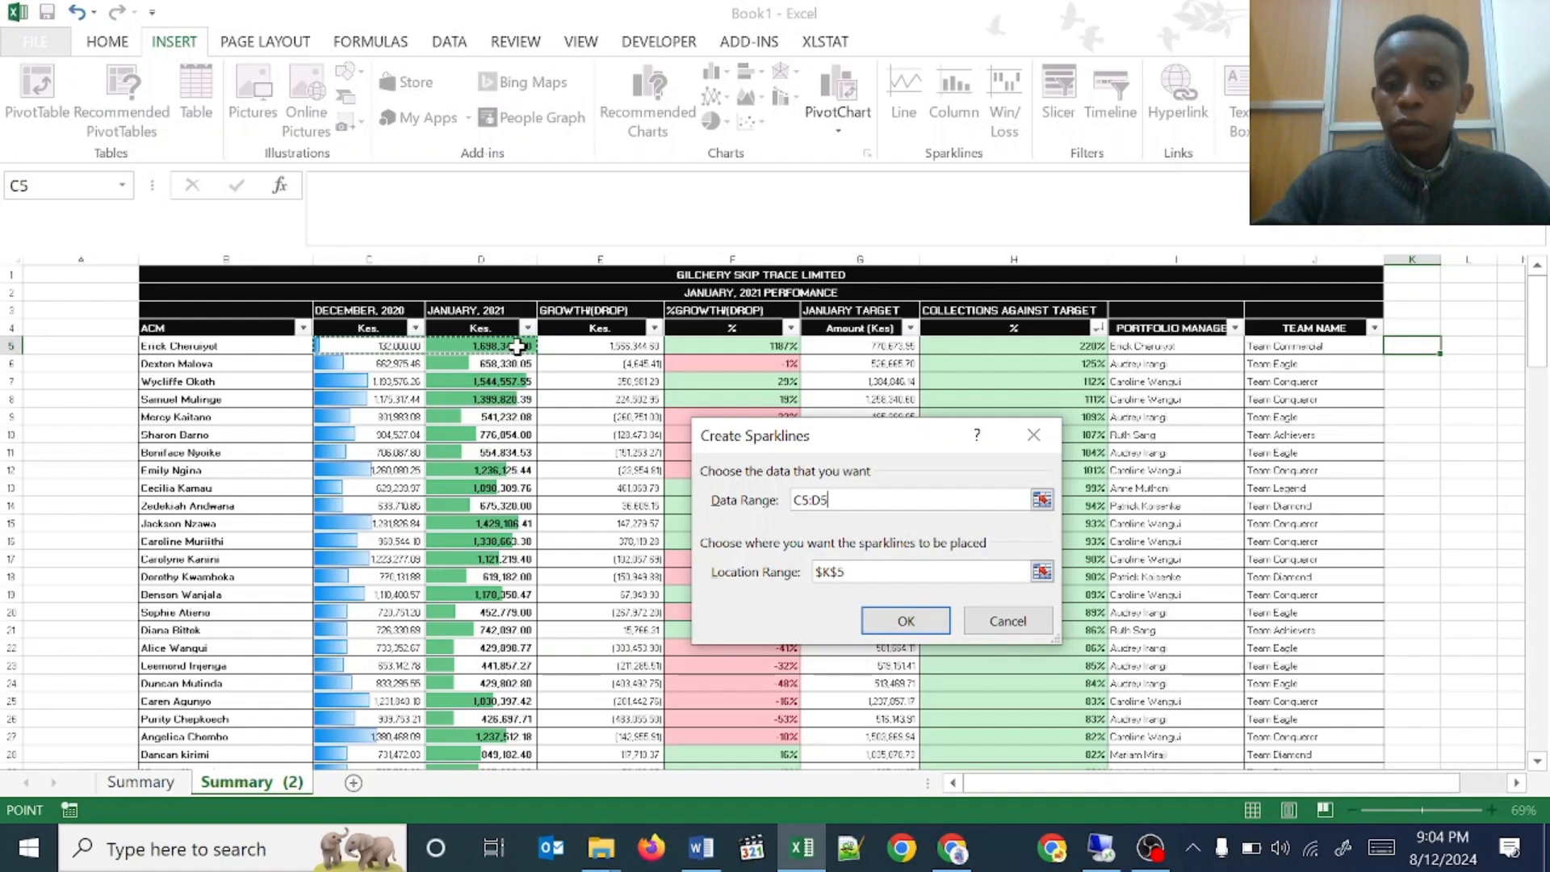
pyautogui.click(906, 623)
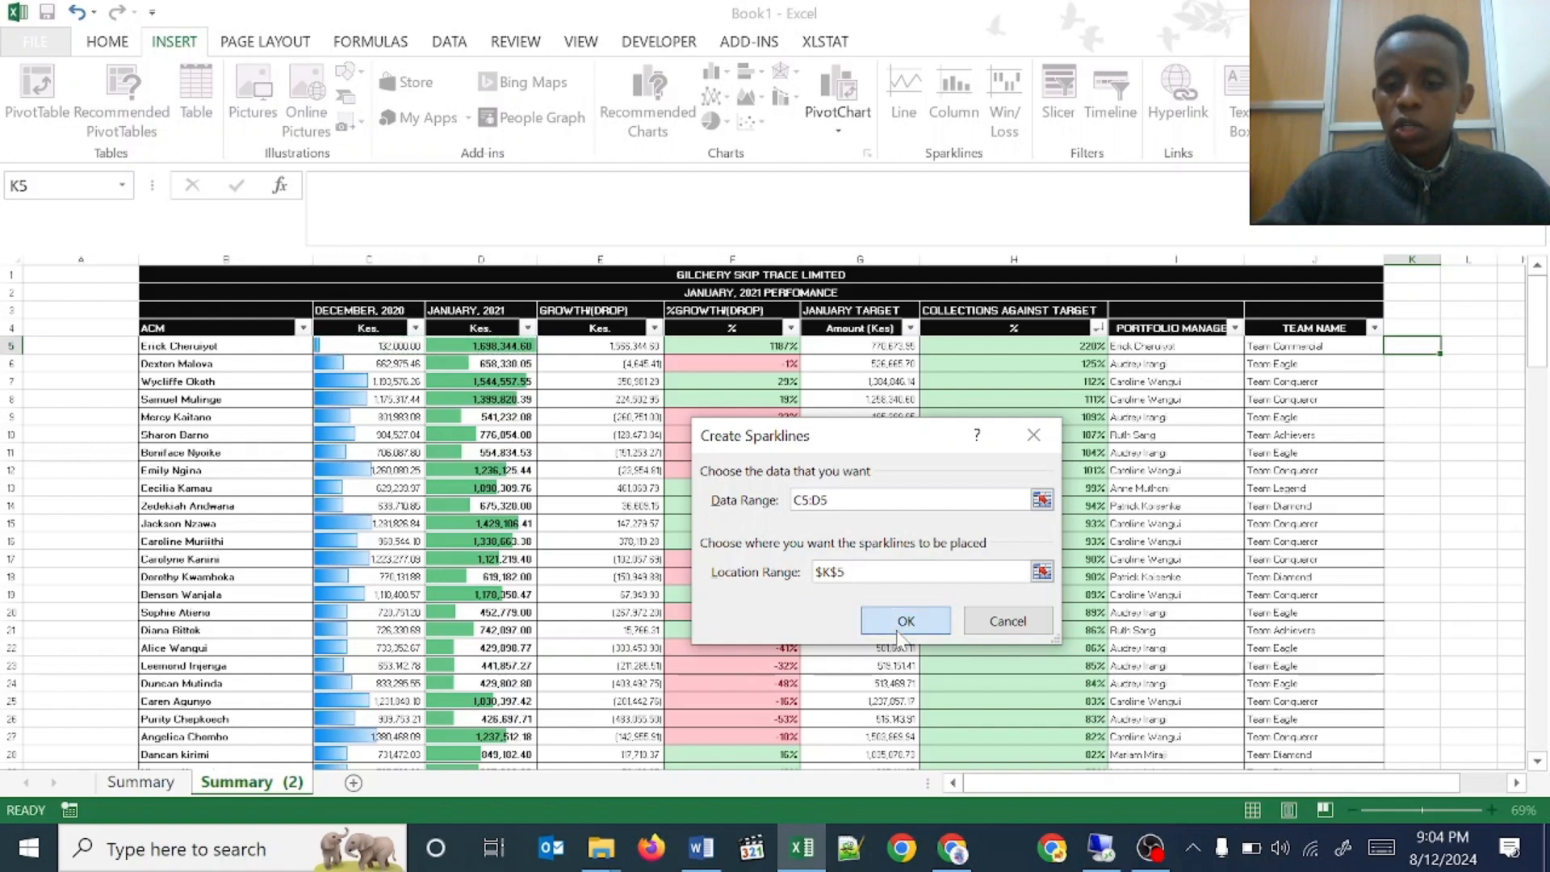
pyautogui.click(897, 632)
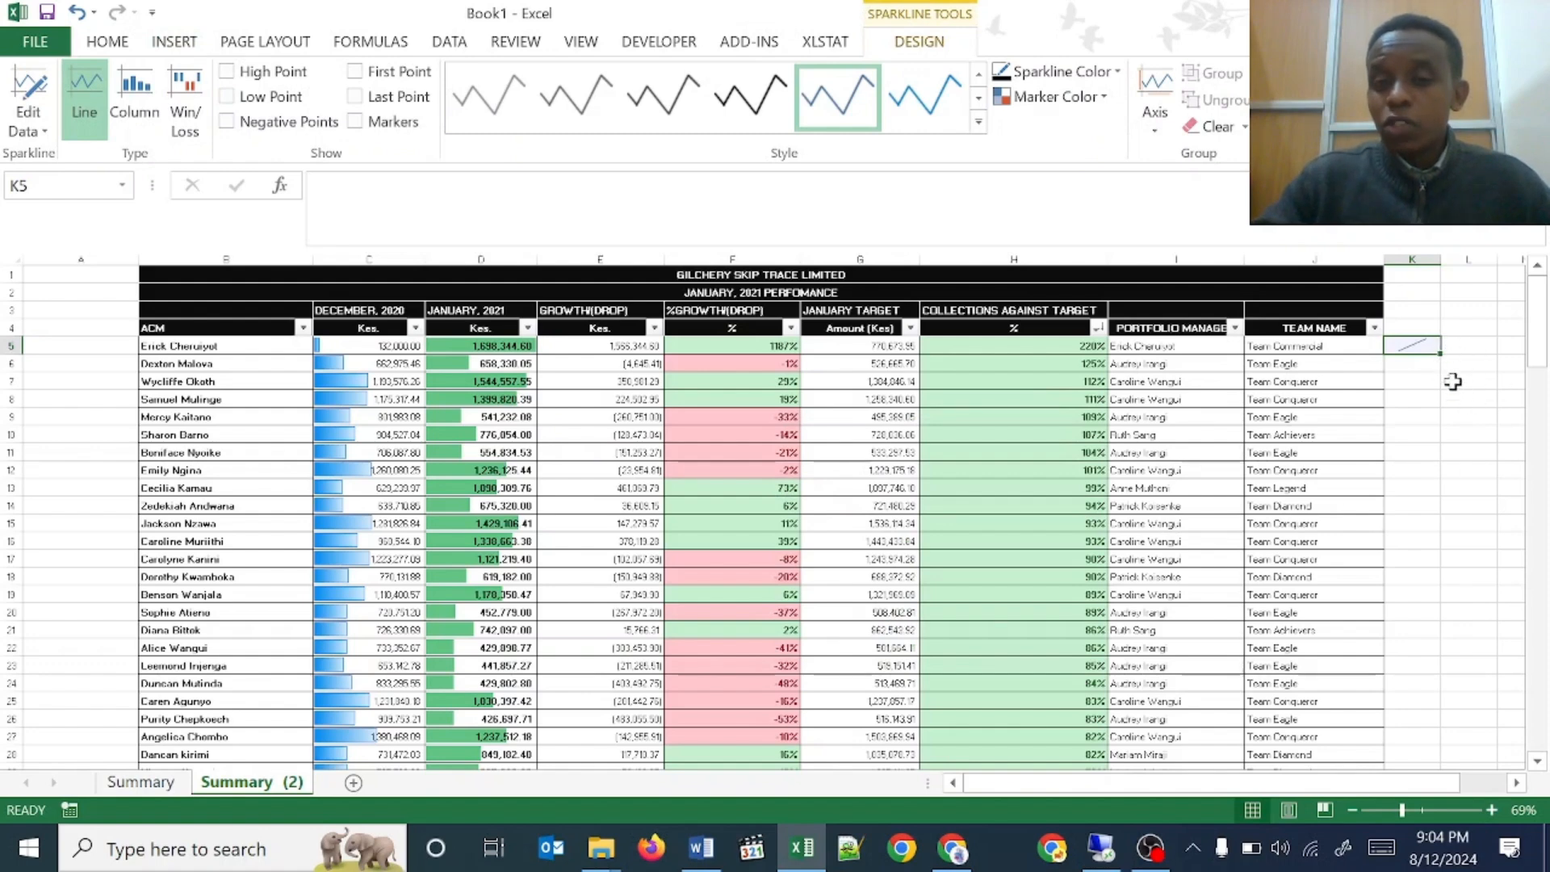
# - Fill the K5 sparkline down column K through row 96, the last row above the TOTAL row
pyautogui.click(361, 349)
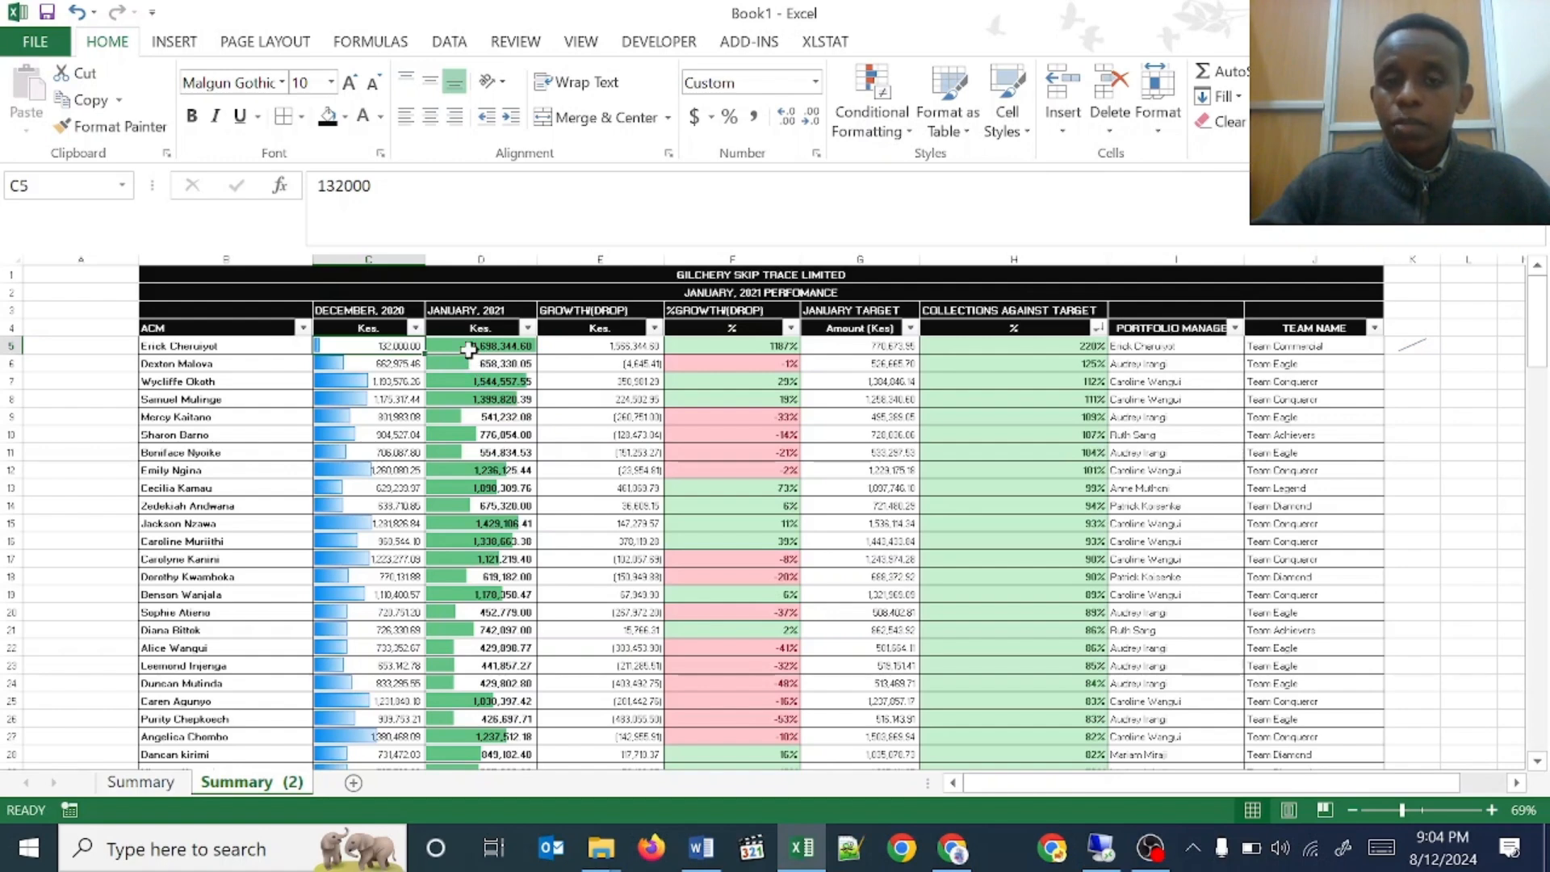
pyautogui.click(468, 350)
pyautogui.click(1321, 412)
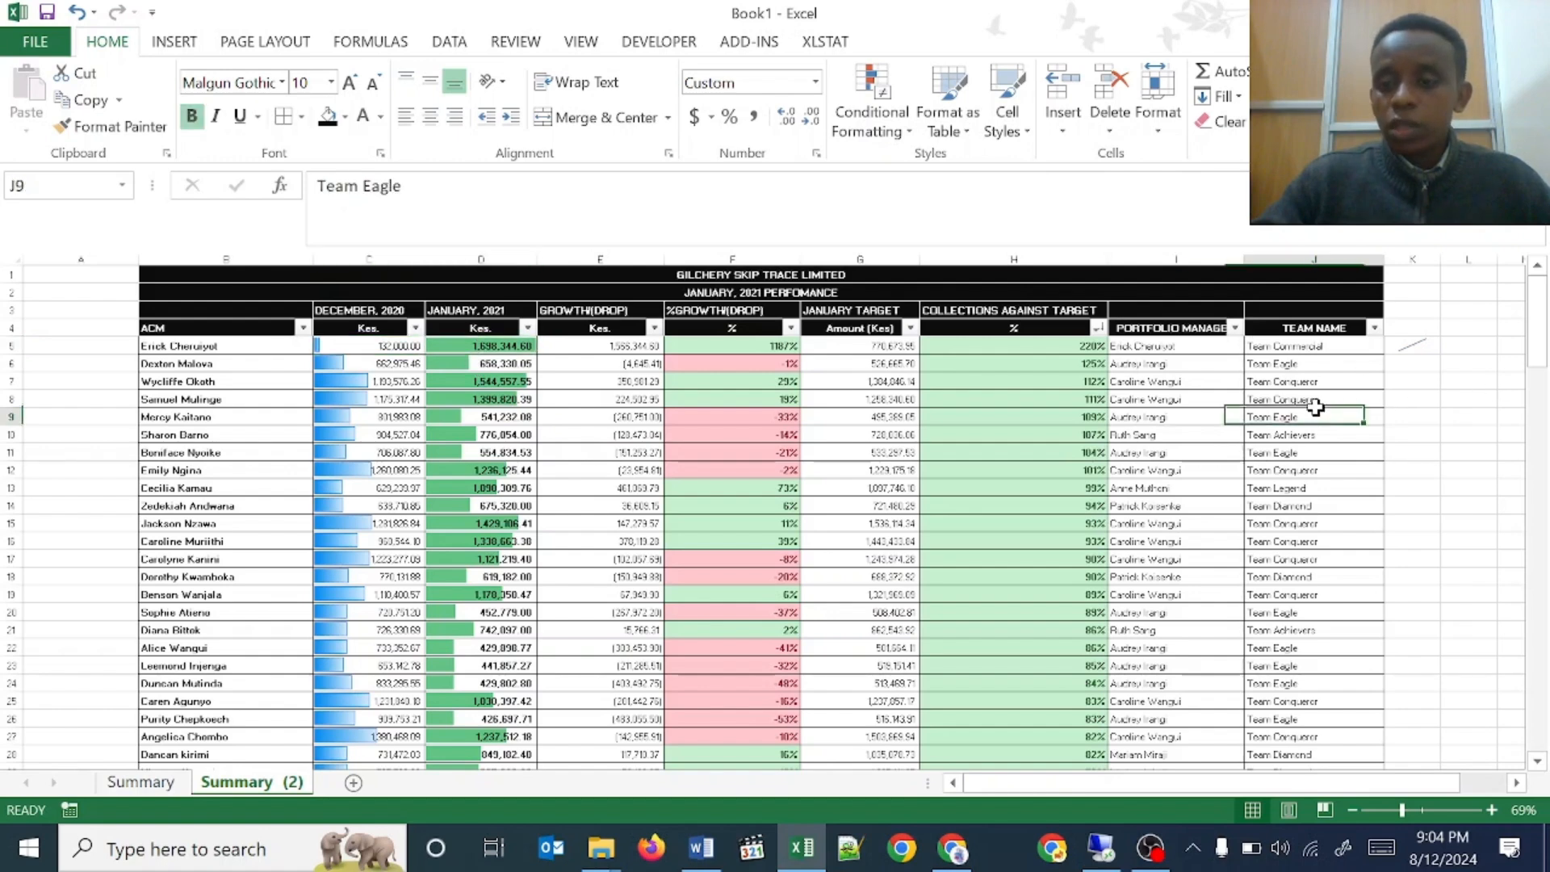
pyautogui.hotkey('ctrl', 'Down')
pyautogui.press('Right')
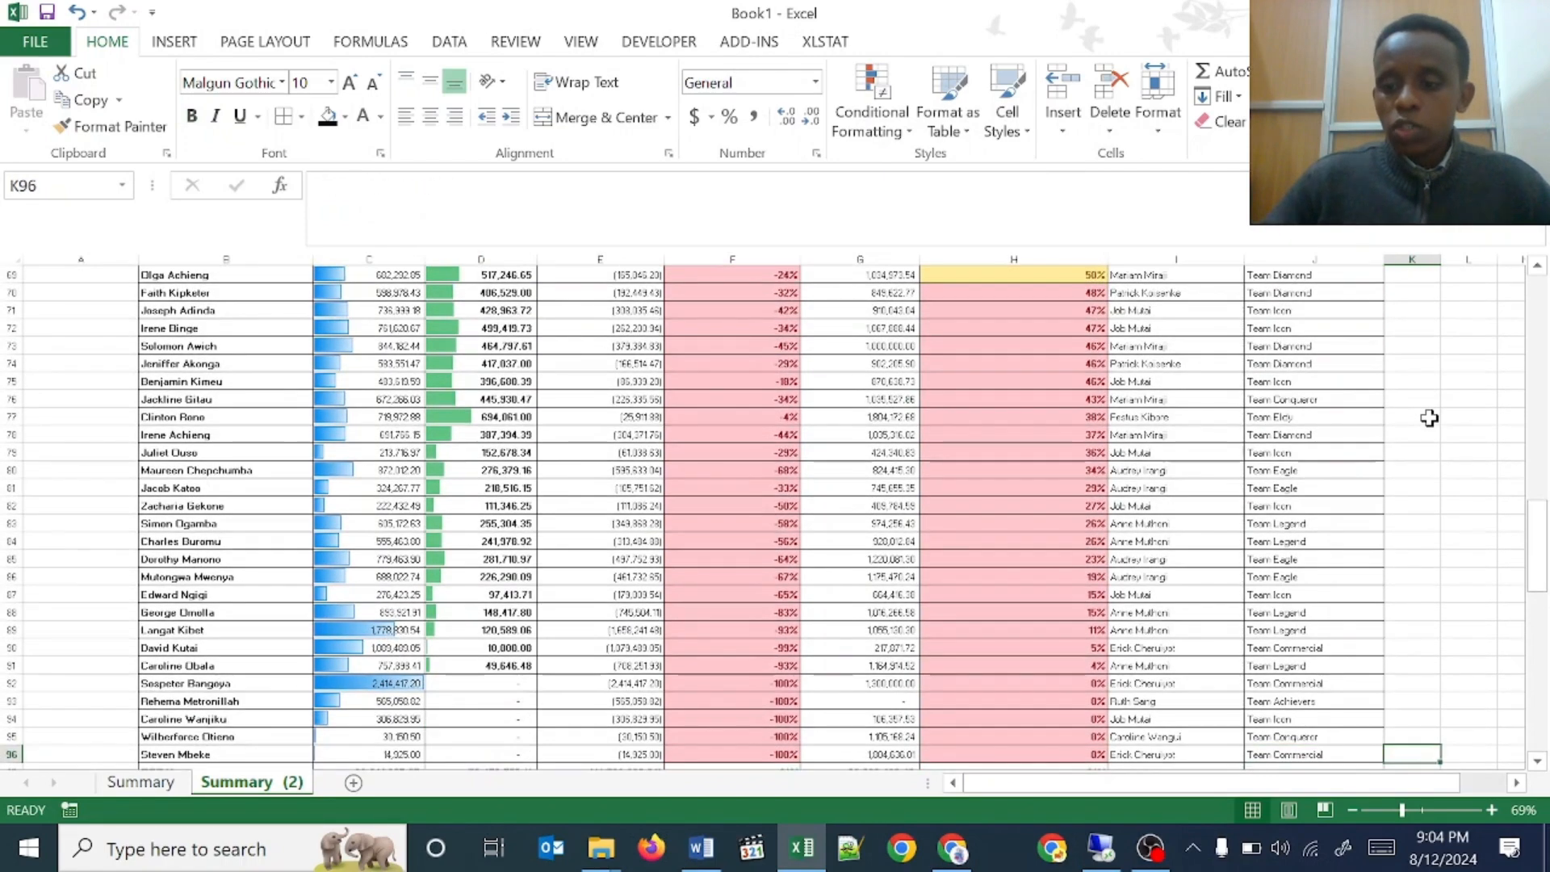
pyautogui.scroll(-2, 1429, 417)
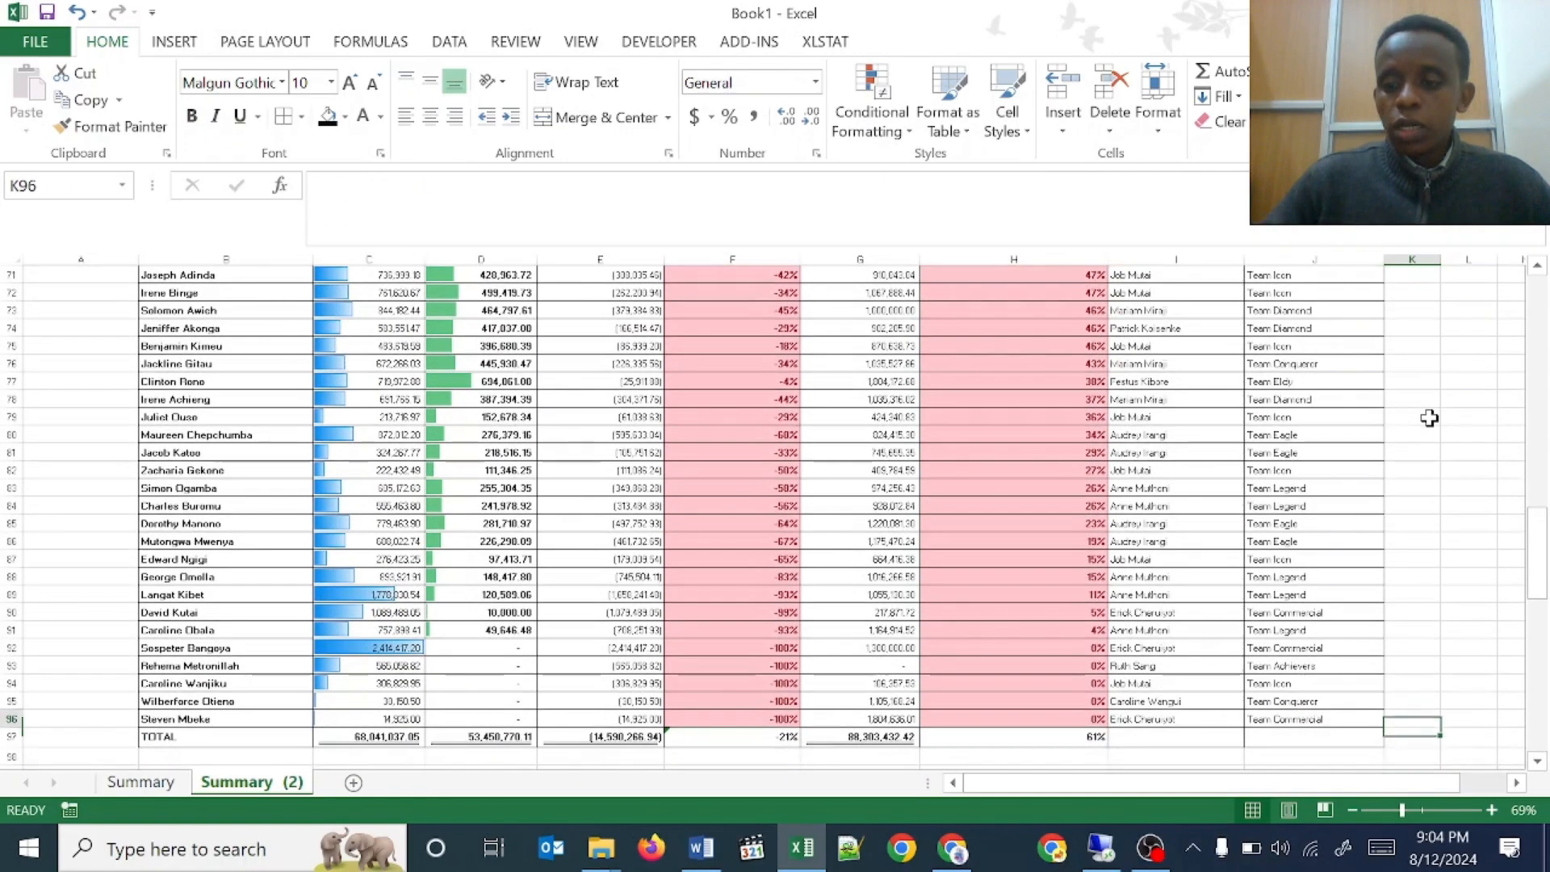
pyautogui.moveTo(1416, 712); pyautogui.dragTo(1392, 339)
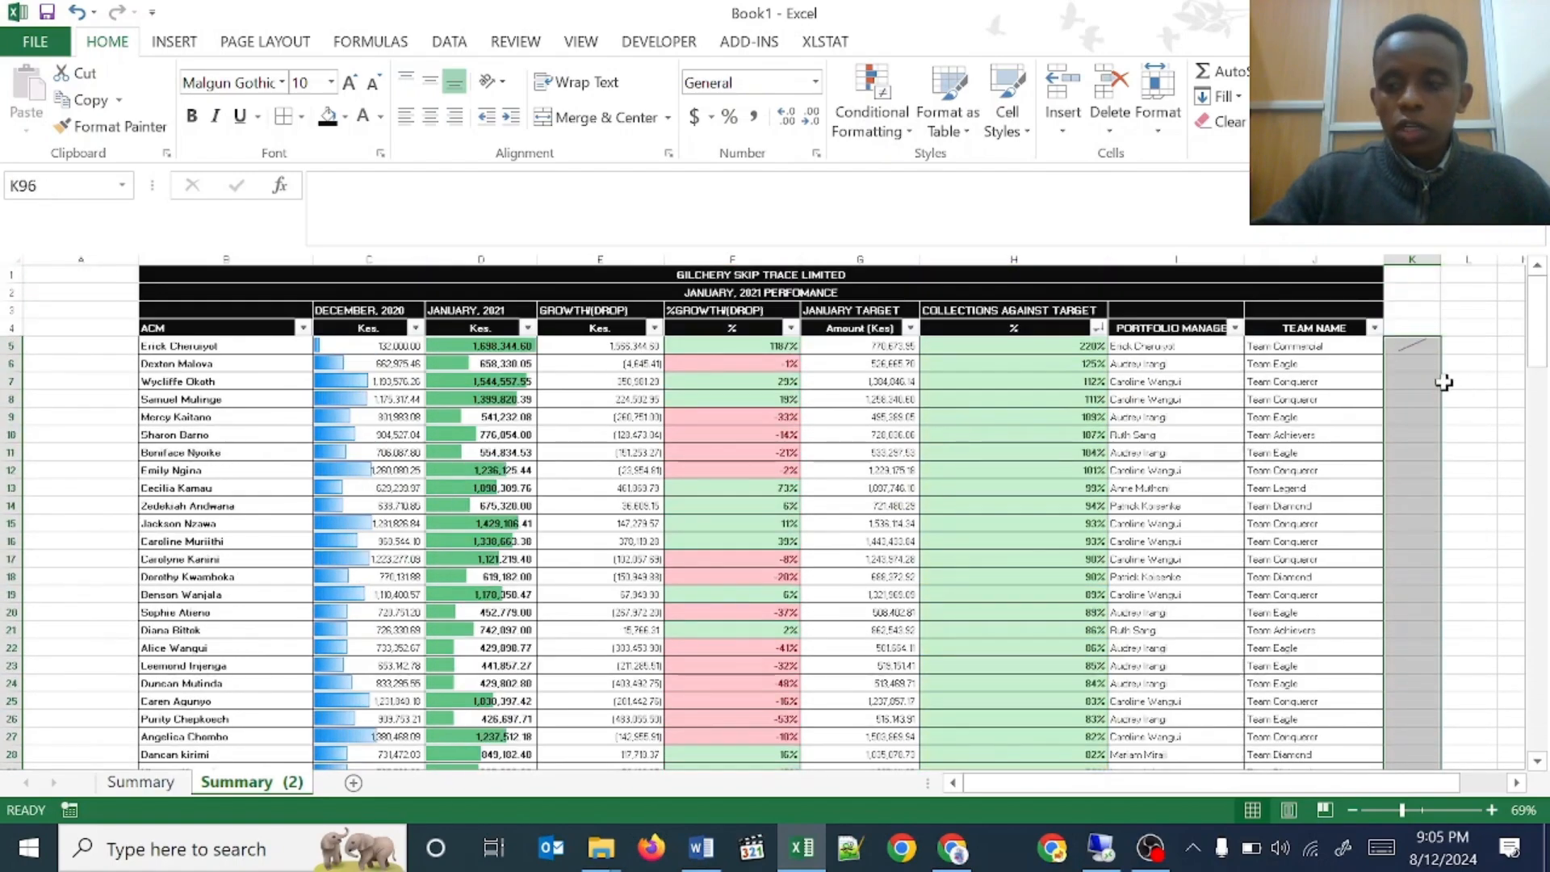
pyautogui.hotkey('ctrl', 'd')
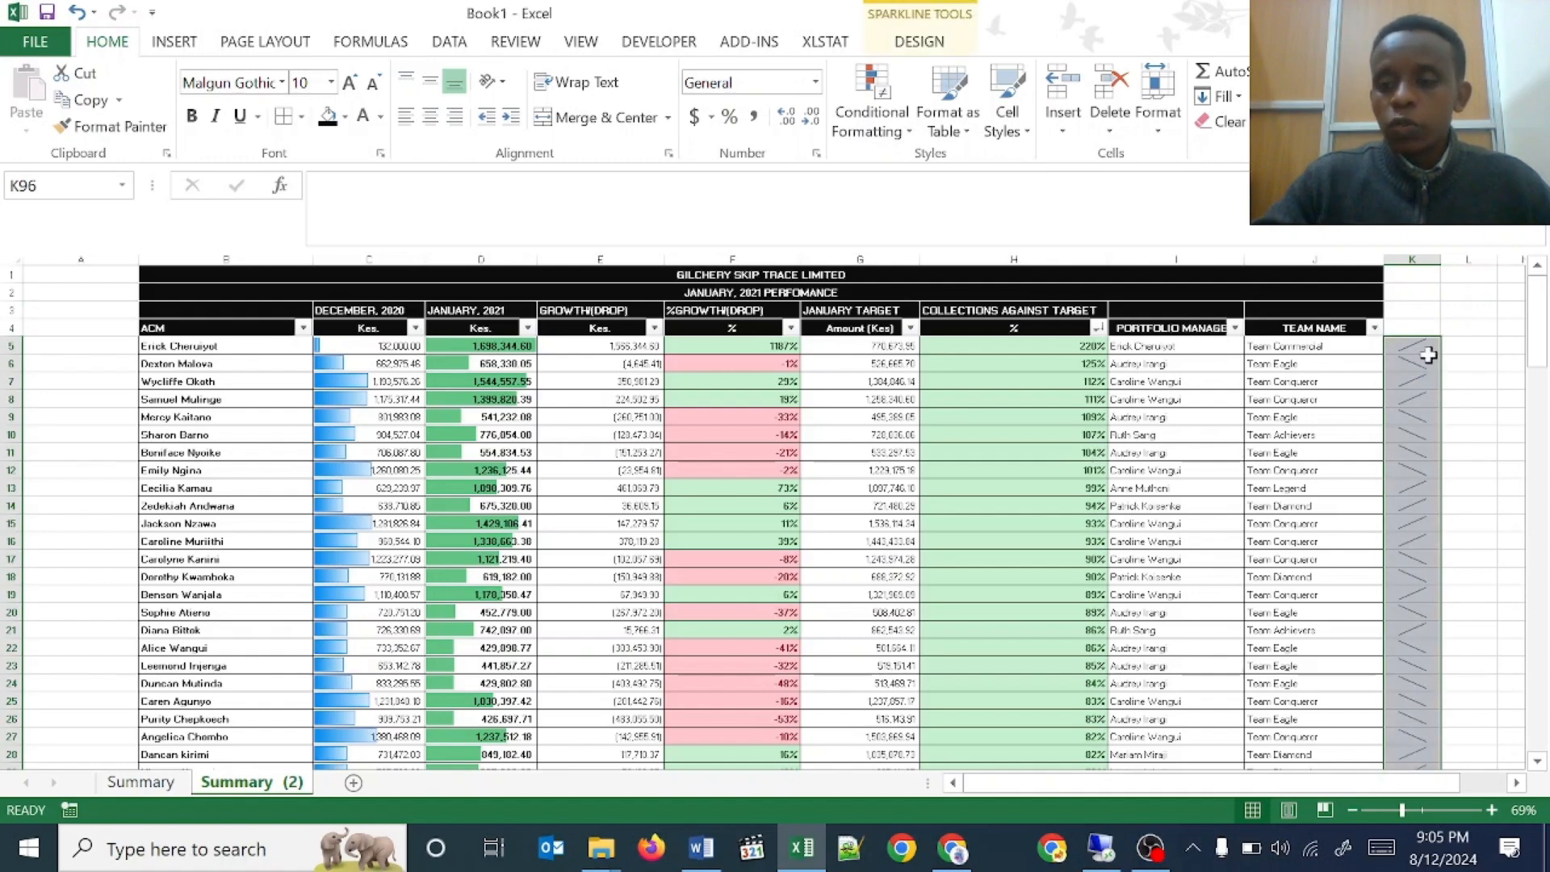
# - Examine the filled sparklines down column K, comparing each row's trend line with its December 2020 and January 2021 values
pyautogui.click(1423, 367)
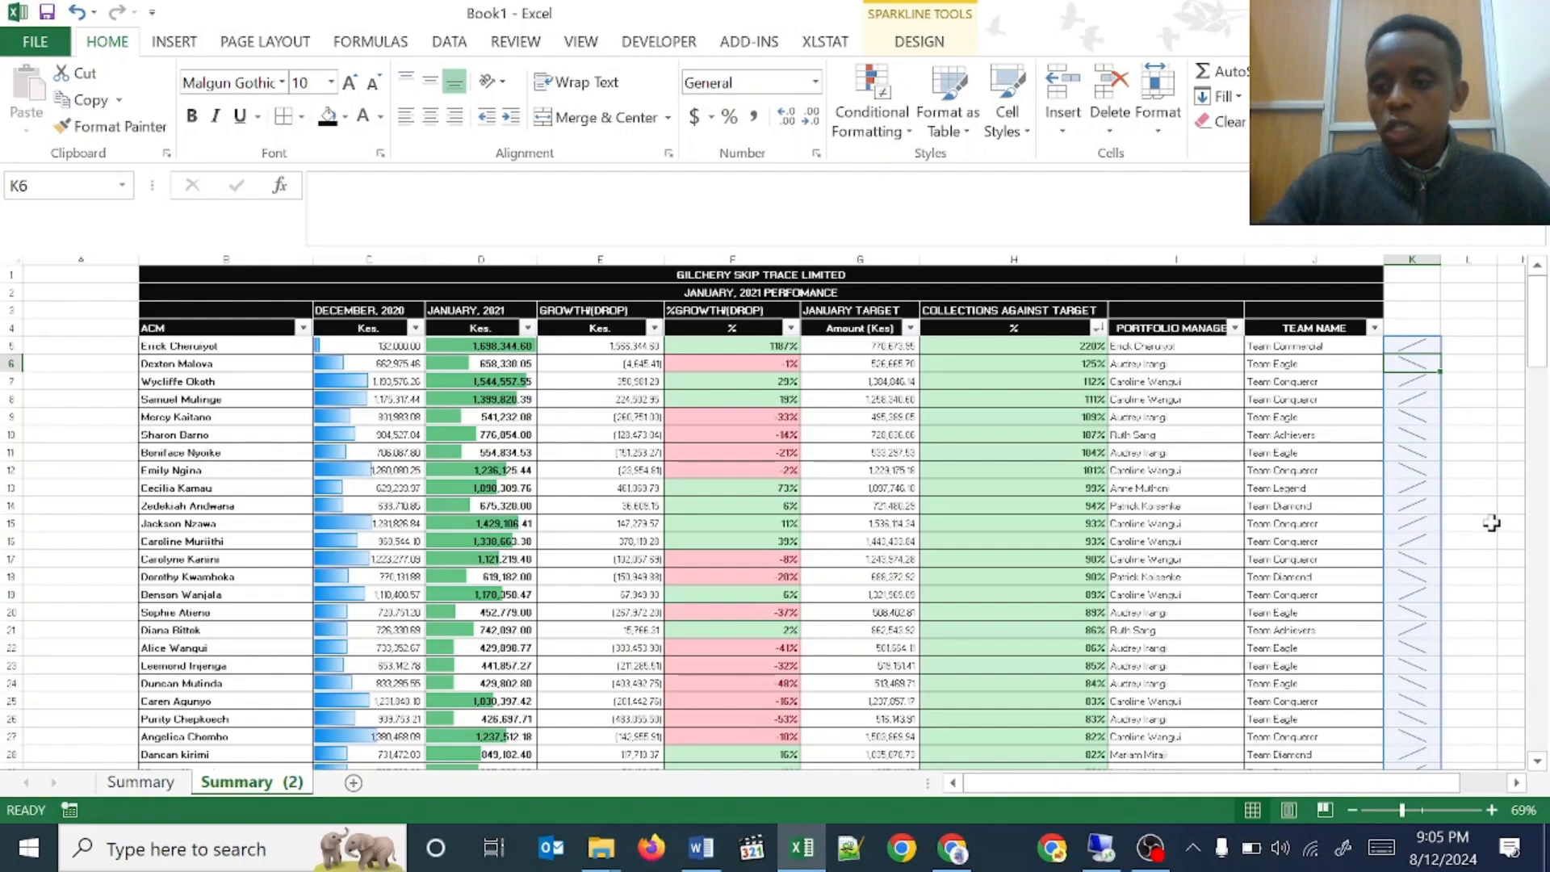
pyautogui.press('Left')
pyautogui.press('Left')
pyautogui.press('Right')
pyautogui.press('Right')
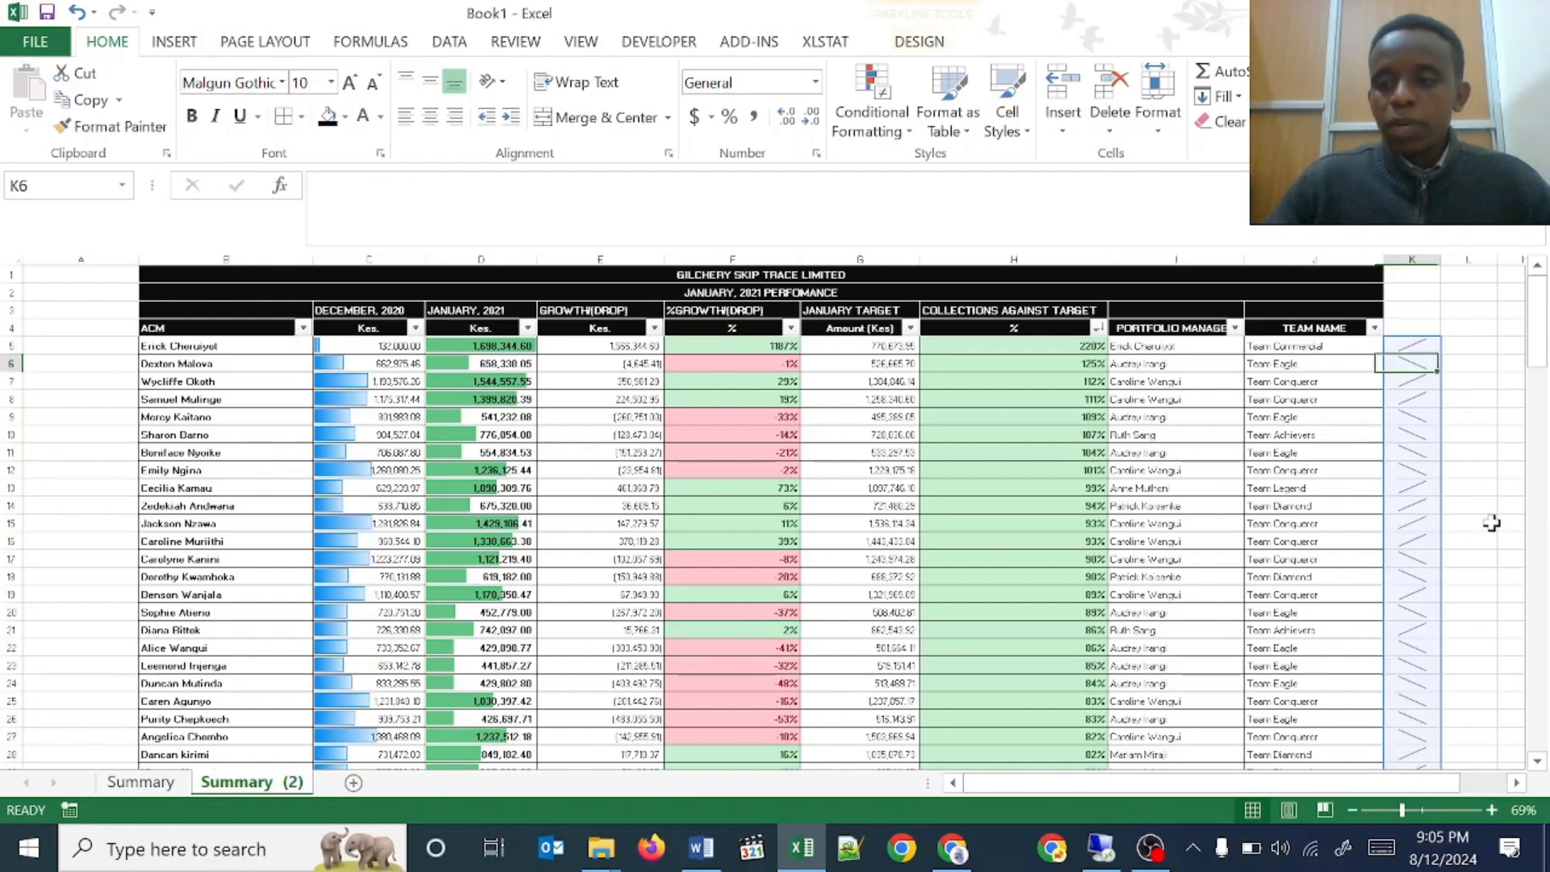
pyautogui.press('Down')
pyautogui.press('Down')
pyautogui.press('Down')
pyautogui.press('Down')
pyautogui.press('Down')
pyautogui.press('Down')
pyautogui.press('Down')
pyautogui.press('Down')
pyautogui.press('Down')
pyautogui.press('Down')
pyautogui.press('Down')
pyautogui.press('Down')
pyautogui.press('Down')
pyautogui.press('Down')
pyautogui.press('Down')
pyautogui.press('Down')
pyautogui.press('Down')
pyautogui.press('Down')
pyautogui.press('Down')
pyautogui.press('Down')
pyautogui.press('Down')
pyautogui.press('Down')
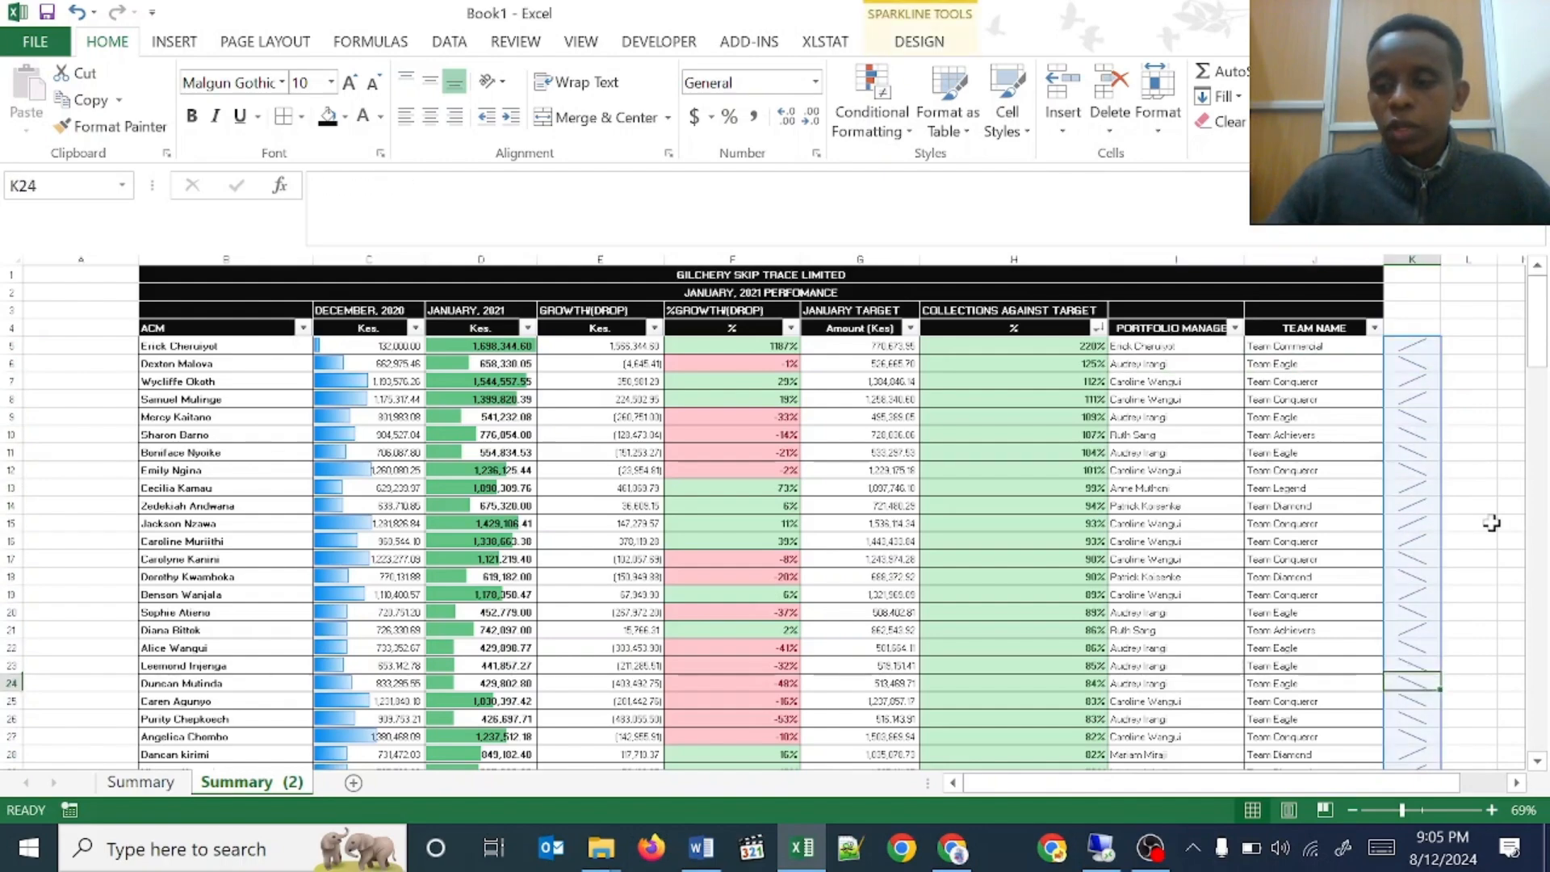
pyautogui.press('Down')
pyautogui.press('Down')
pyautogui.press('Down')
pyautogui.press('Down')
pyautogui.press('Up')
pyautogui.press('Up')
pyautogui.press('Up')
pyautogui.press('Up')
pyautogui.press('Up')
pyautogui.press('Up')
pyautogui.press('Up')
pyautogui.press('Up')
pyautogui.press('Up')
pyautogui.press('Up')
pyautogui.press('Up')
pyautogui.press('Up')
pyautogui.press('Up')
pyautogui.press('Up')
pyautogui.press('Up')
pyautogui.press('Up')
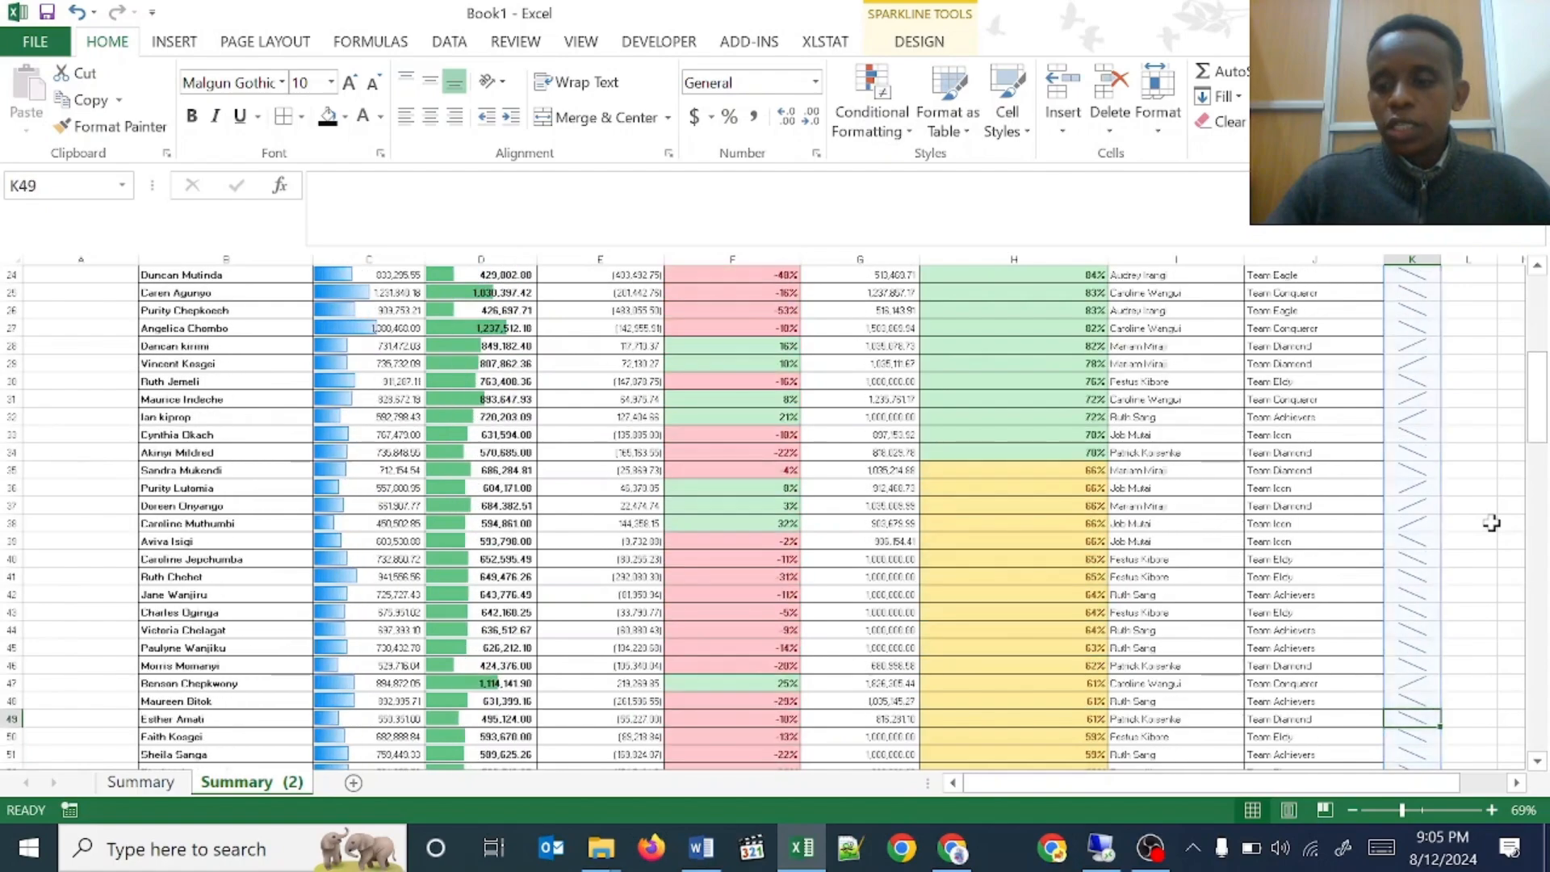
pyautogui.press('Up')
pyautogui.press('Up')
pyautogui.press('Up')
pyautogui.press('Up')
pyautogui.press('Up')
pyautogui.press('Up')
pyautogui.press('Up')
pyautogui.press('Up')
pyautogui.press('Up')
pyautogui.press('Up')
pyautogui.press('Up')
pyautogui.press('Up')
pyautogui.press('Up')
pyautogui.press('Up')
pyautogui.press('Up')
pyautogui.press('Up')
pyautogui.press('Up')
pyautogui.press('Up')
pyautogui.press('Up')
pyautogui.press('Up')
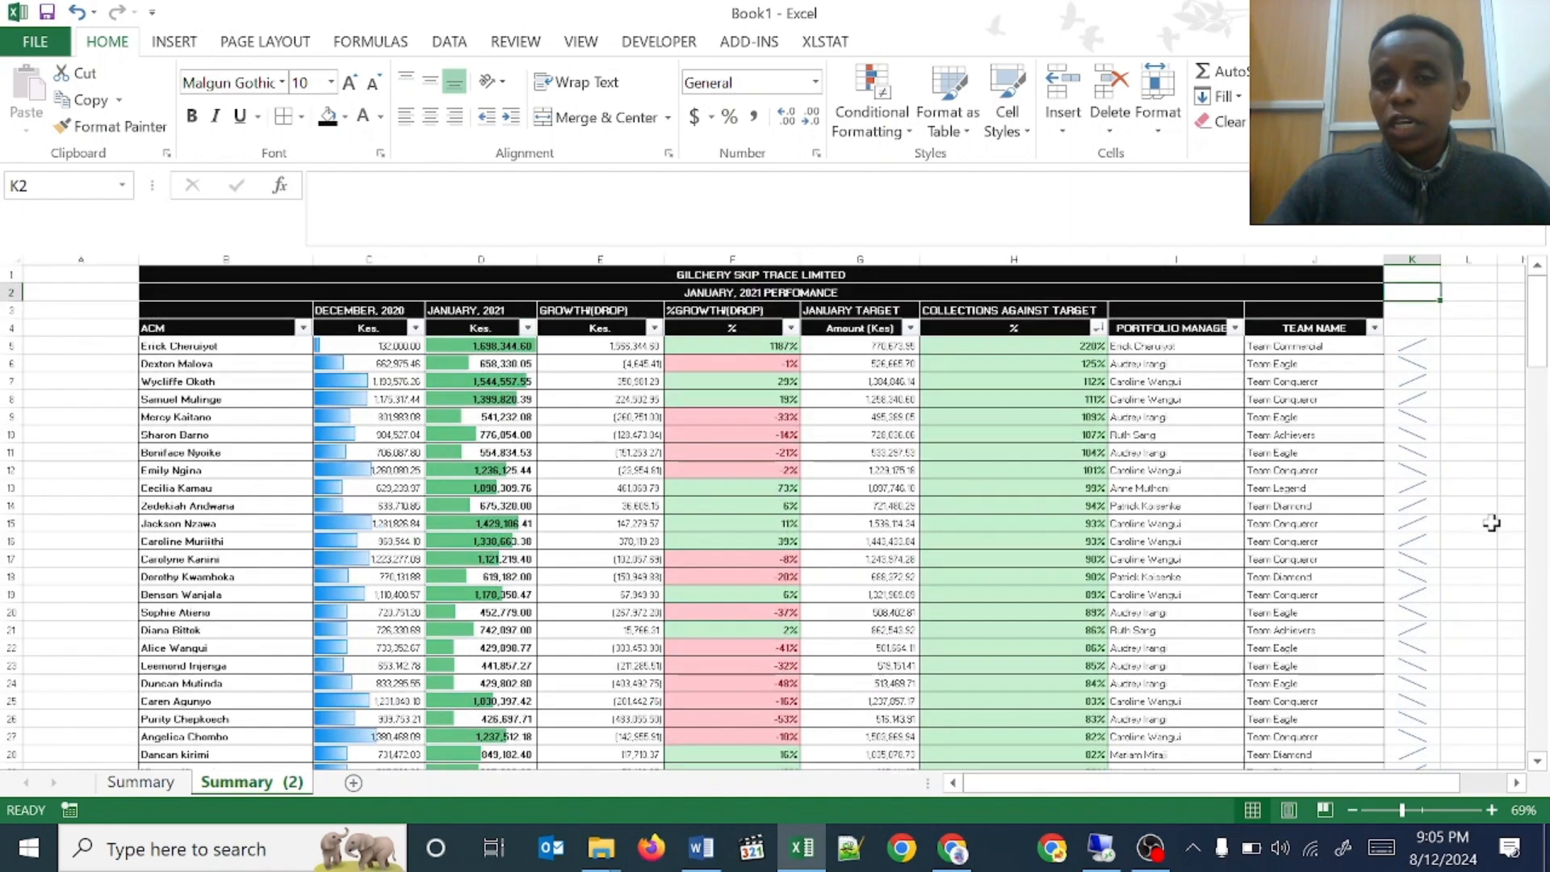
pyautogui.press('Down')
pyautogui.press('Down')
pyautogui.press('Down')
pyautogui.press('Down')
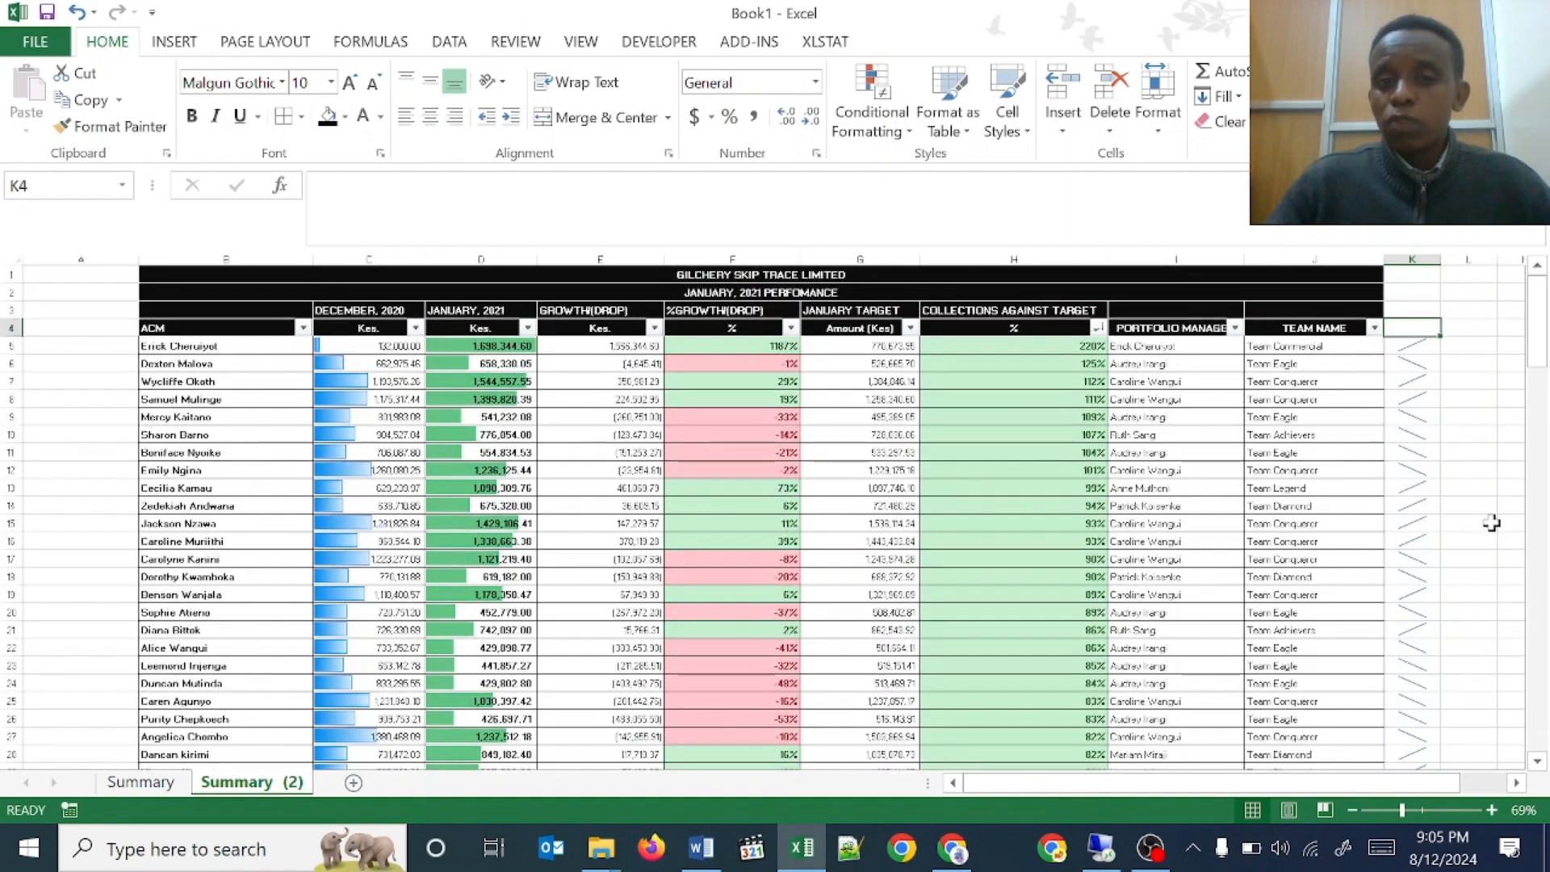
pyautogui.press('Down')
pyautogui.press('Down')
pyautogui.press('Down')
pyautogui.press('Down')
pyautogui.press('Down')
pyautogui.press('Down')
pyautogui.press('Down')
pyautogui.press('Down')
pyautogui.press('Down')
pyautogui.press('Down')
pyautogui.press('Down')
pyautogui.press('Down')
pyautogui.press('Down')
pyautogui.press('Down')
pyautogui.press('Down')
pyautogui.press('Down')
pyautogui.press('Down')
pyautogui.press('Down')
pyautogui.press('Down')
pyautogui.press('Down')
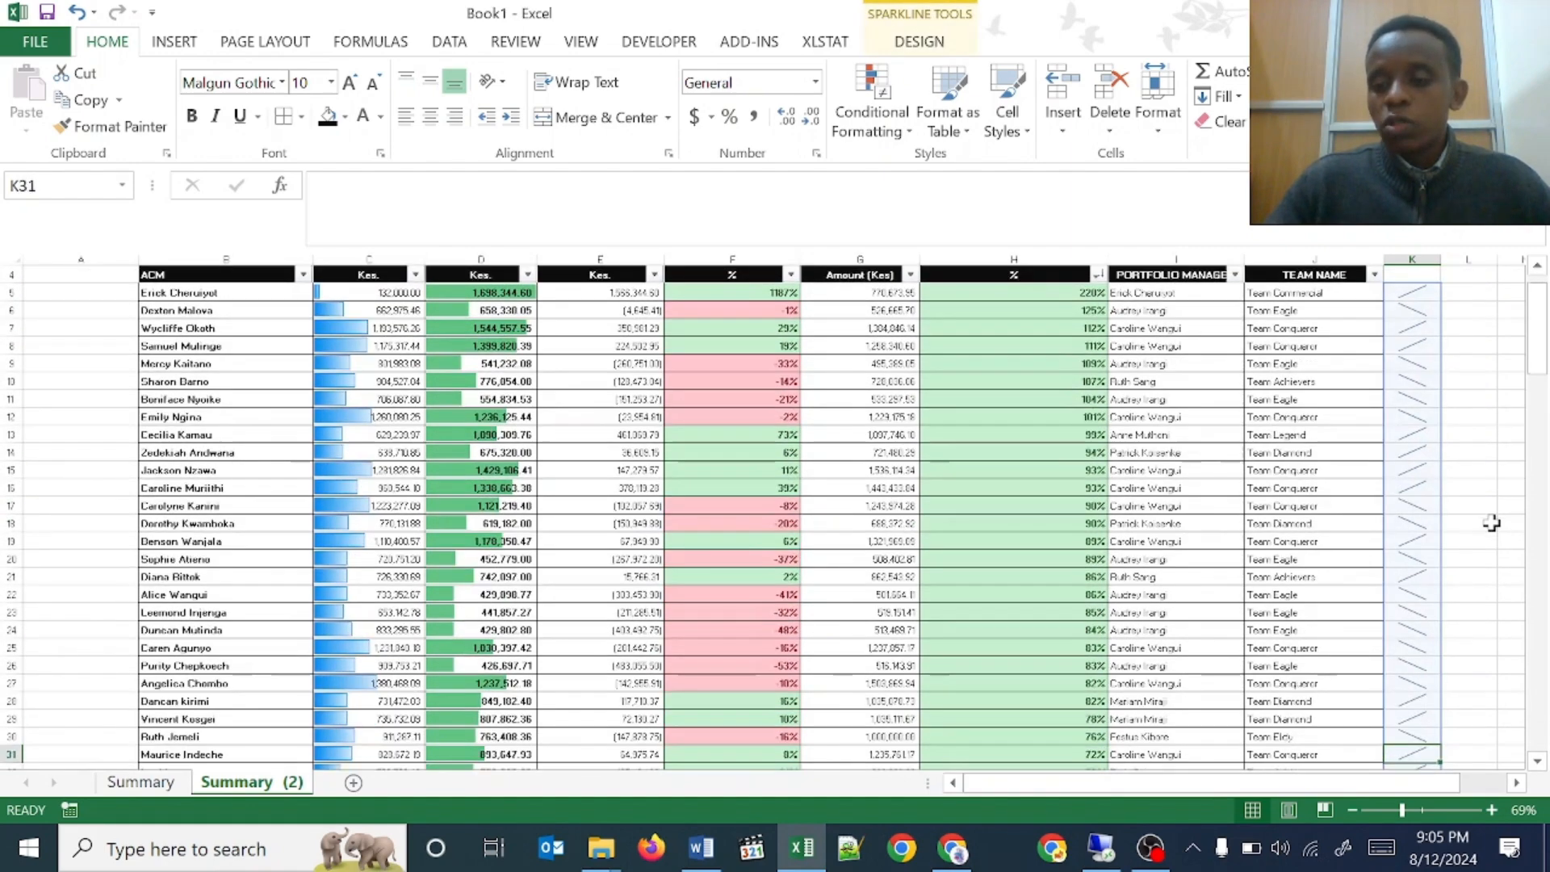
pyautogui.press('Down')
pyautogui.press('Down')
pyautogui.press('Down')
pyautogui.press('Down')
pyautogui.press('Down')
pyautogui.press('Down')
pyautogui.press('Down')
pyautogui.press('Down')
pyautogui.press('Down')
pyautogui.press('Down')
pyautogui.press('Down')
pyautogui.press('Down')
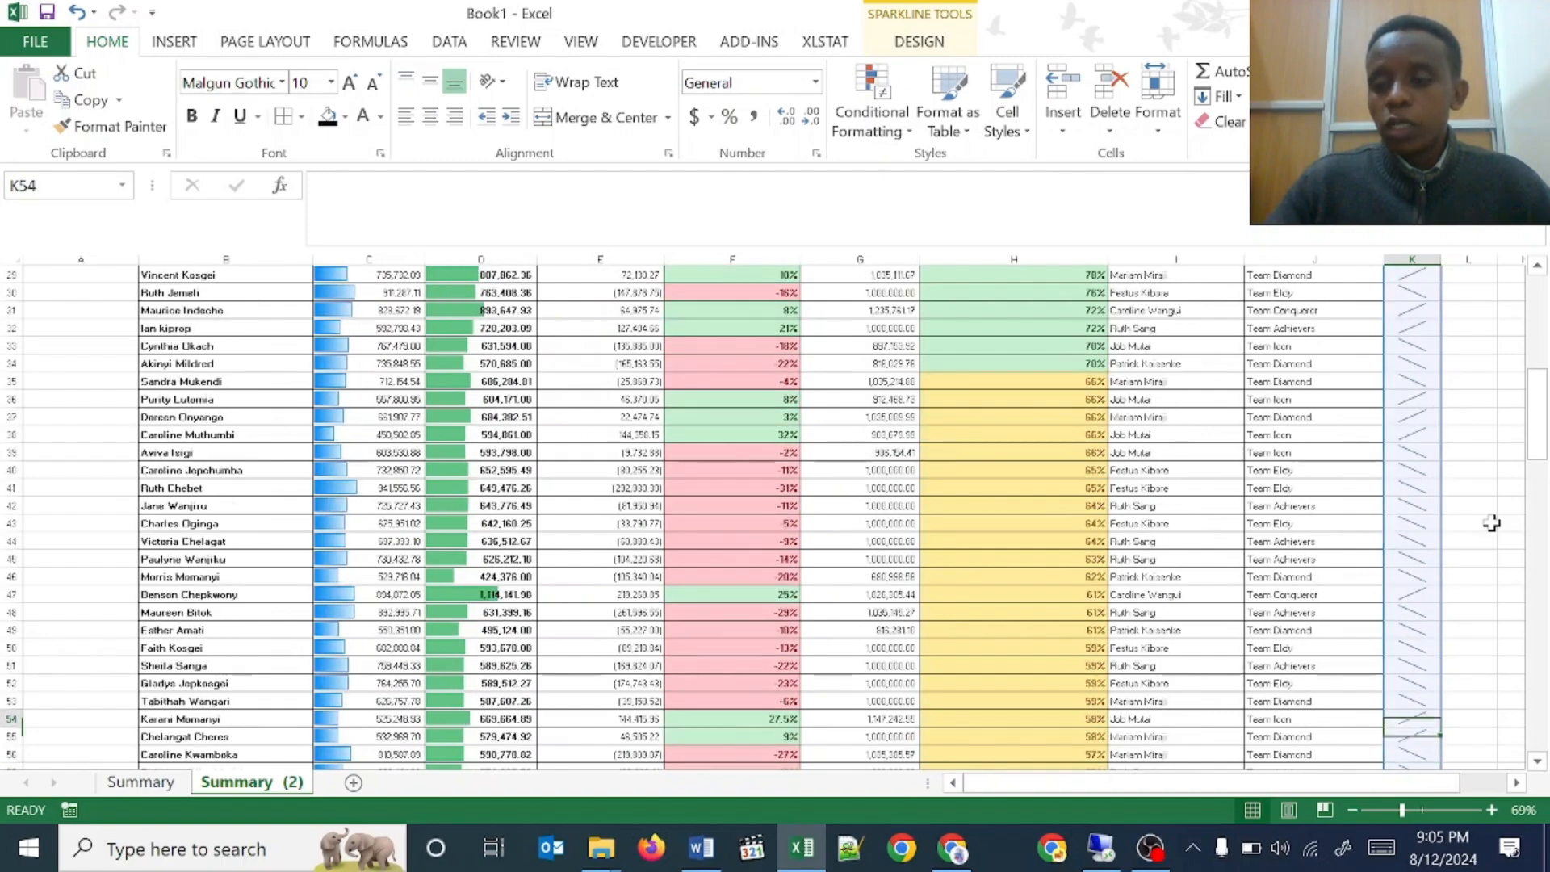
pyautogui.press('Up')
pyautogui.press('Up')
pyautogui.press('Up')
pyautogui.press('Up')
pyautogui.press('Up')
pyautogui.press('Up')
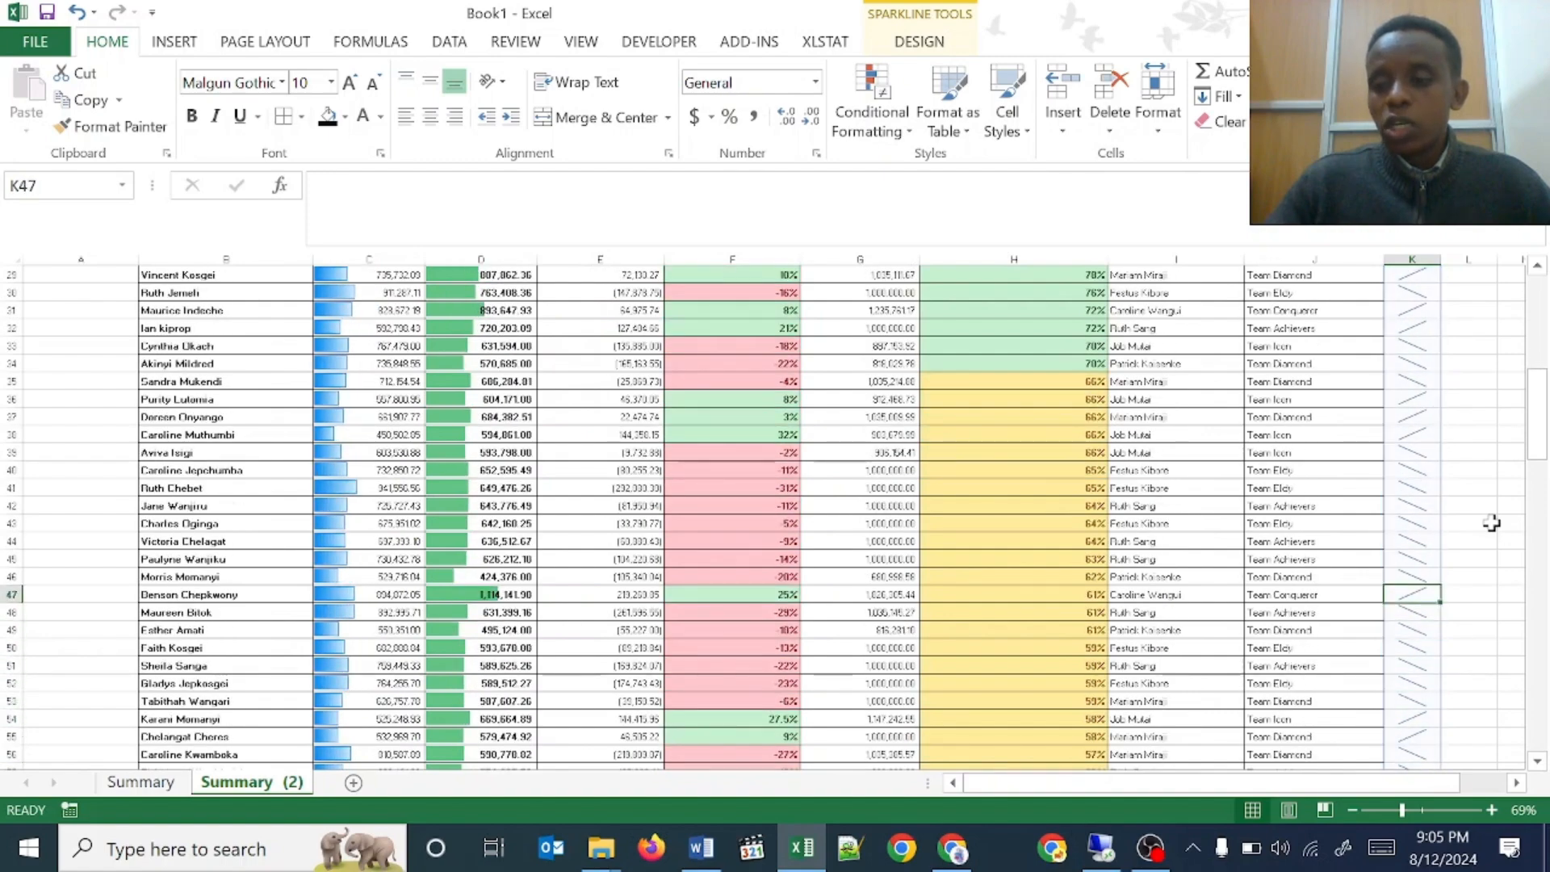
pyautogui.press('Left')
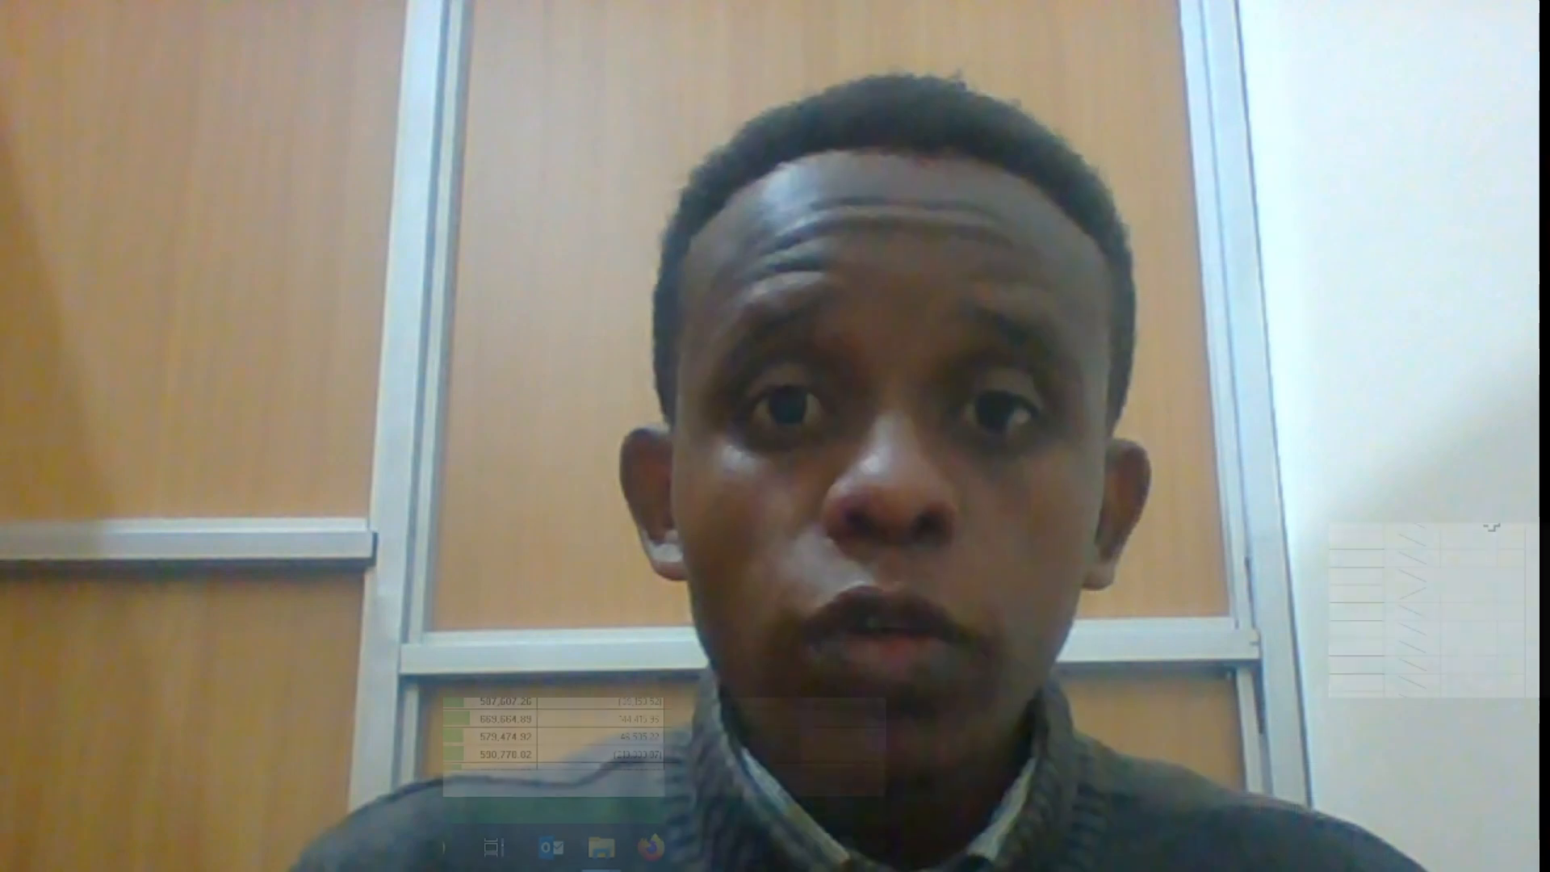